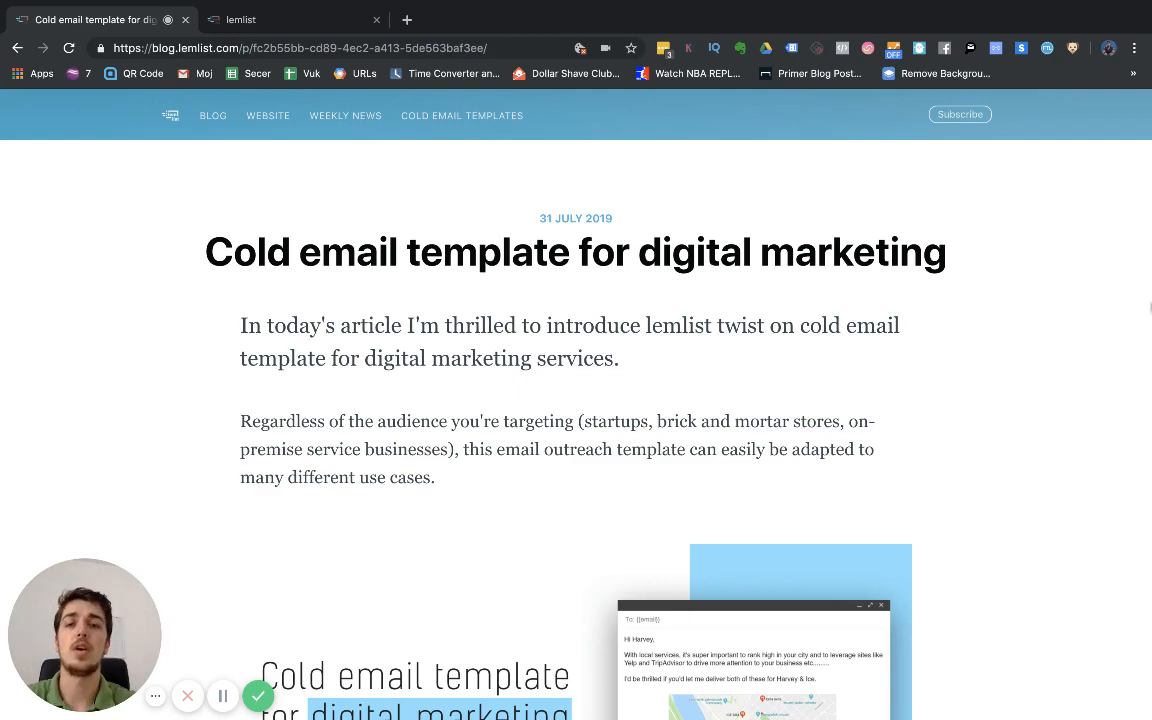
Look through the blog article's cold email templates for SEO services, social media services and the follow-up email
scroll(811, 453, down, 20)
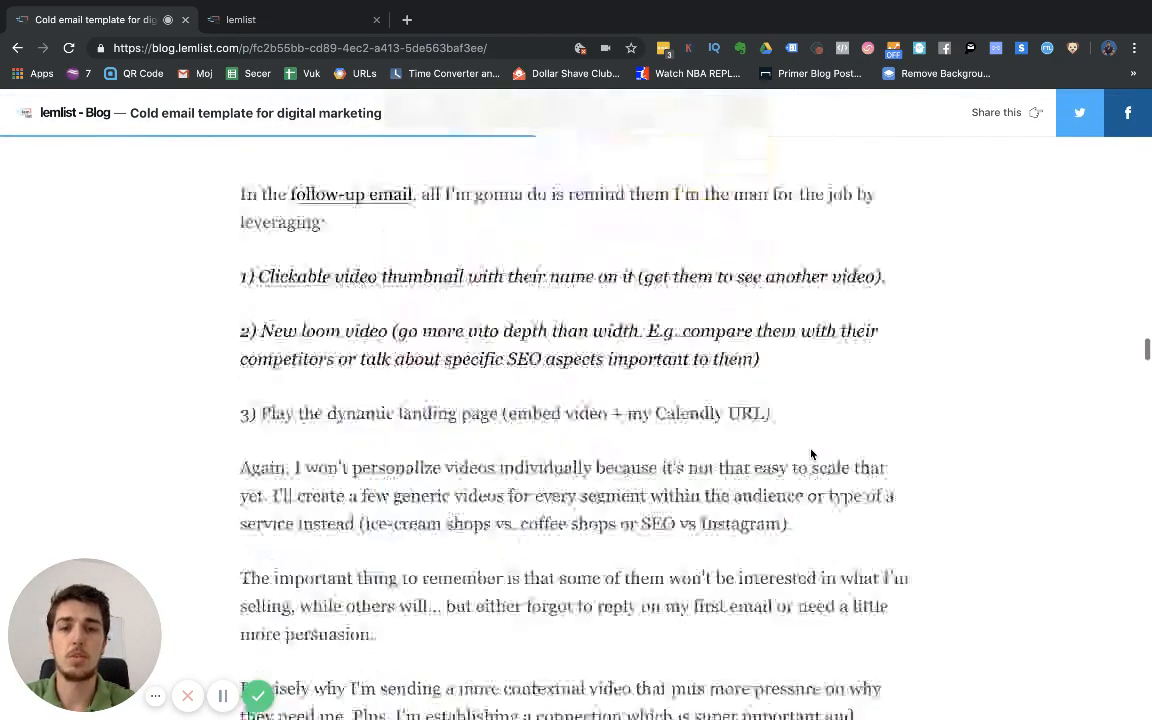
scroll(811, 454, down, 5)
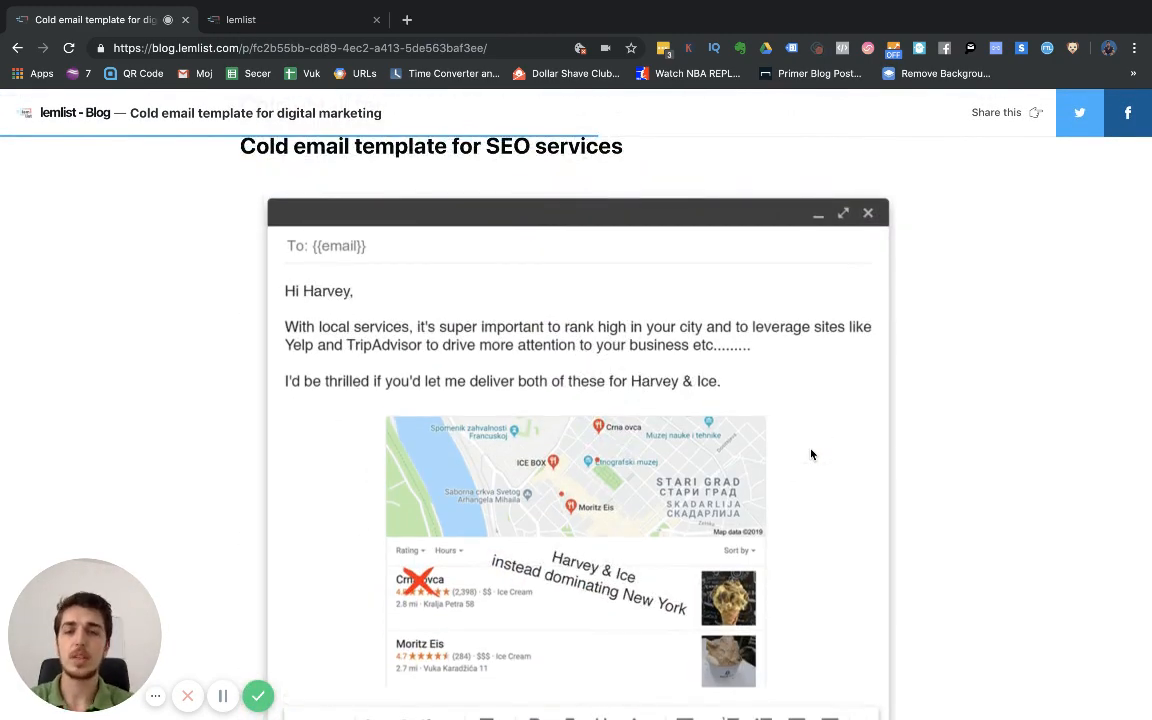
scroll(843, 466, down, 1)
scroll(843, 466, down, 5)
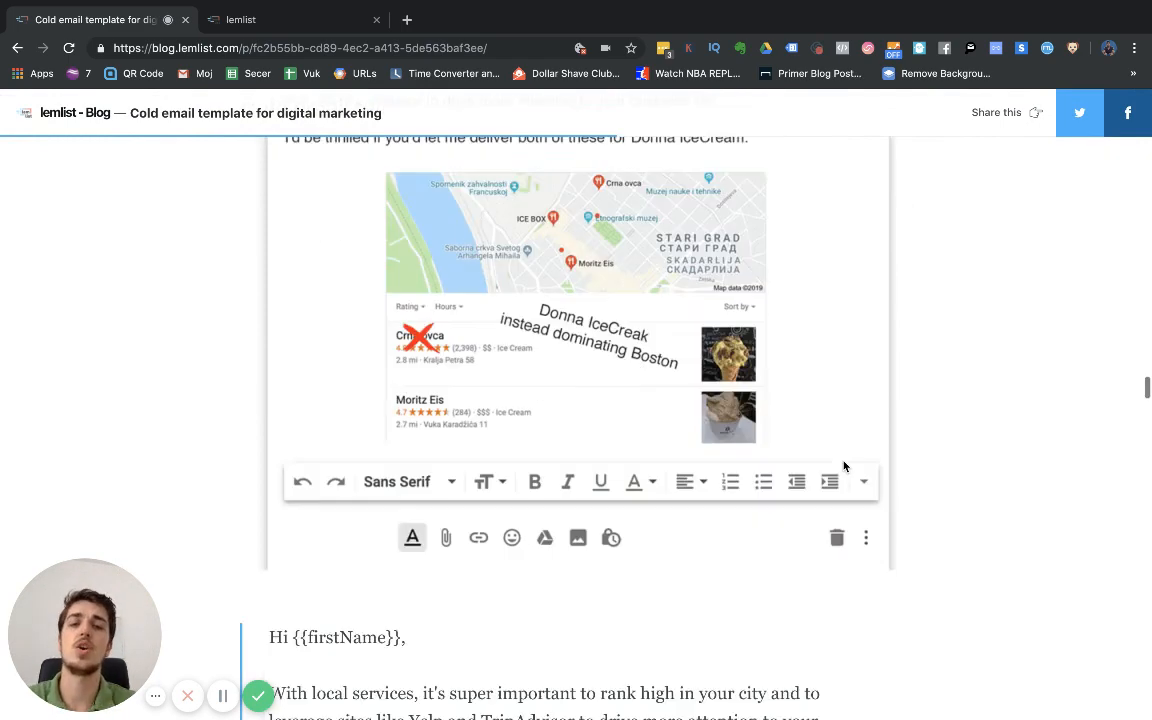
scroll(843, 466, down, 1)
scroll(843, 466, down, 5)
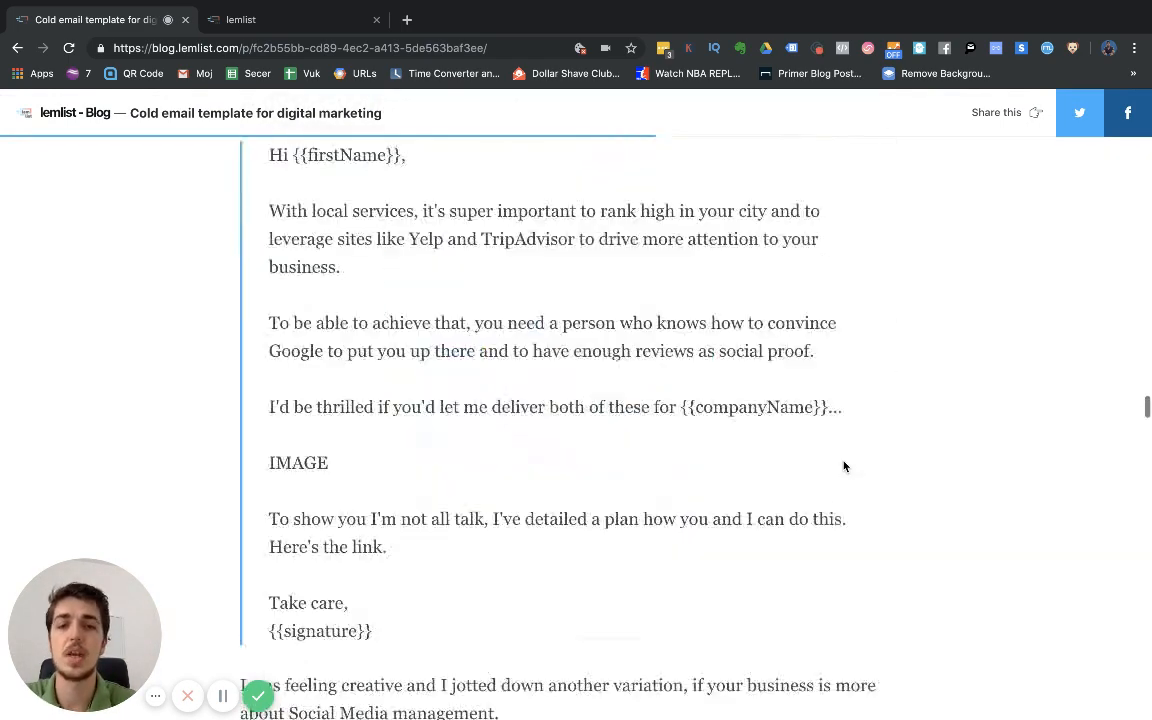
scroll(843, 466, down, 5)
scroll(843, 466, down, 1)
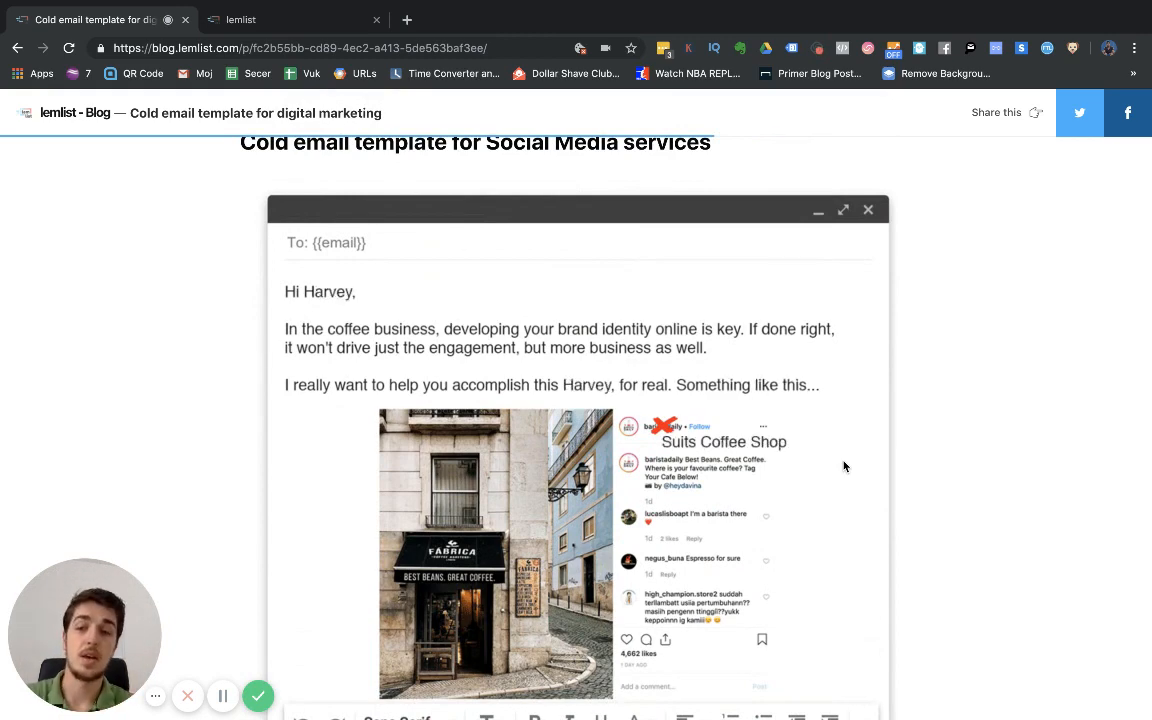
scroll(843, 466, down, 8)
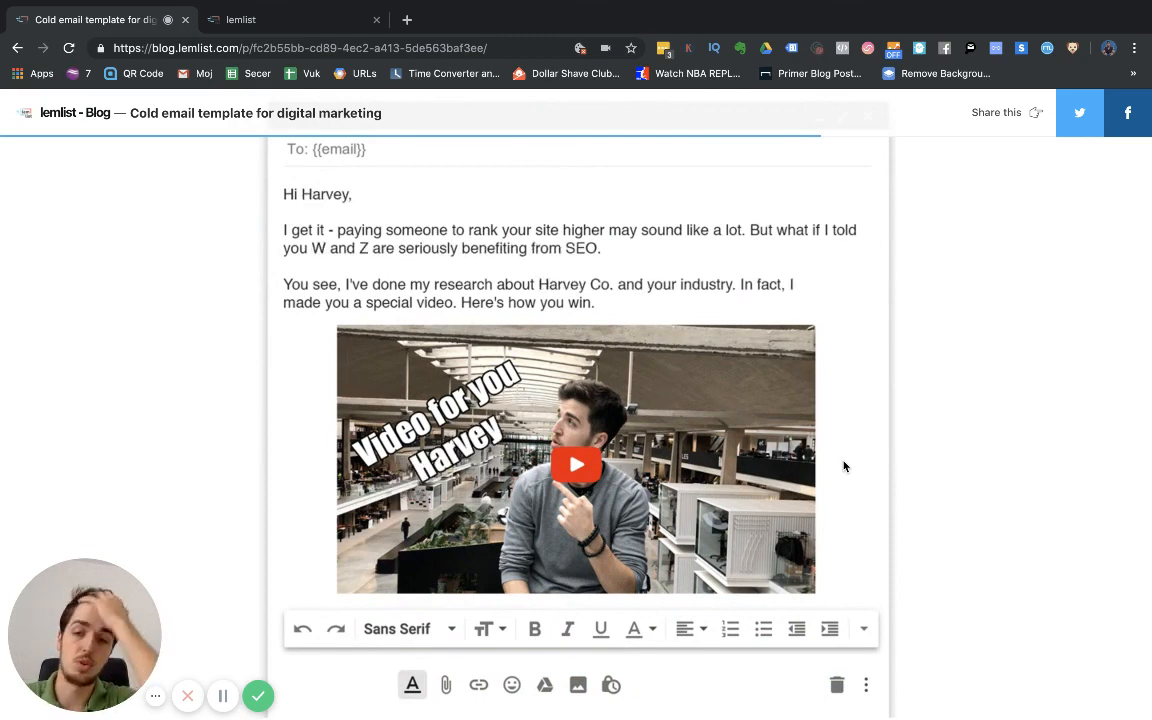
Switch to lemlist, start a new campaign and name it "Summer Cold Sucks"
click(253, 22)
click(993, 125)
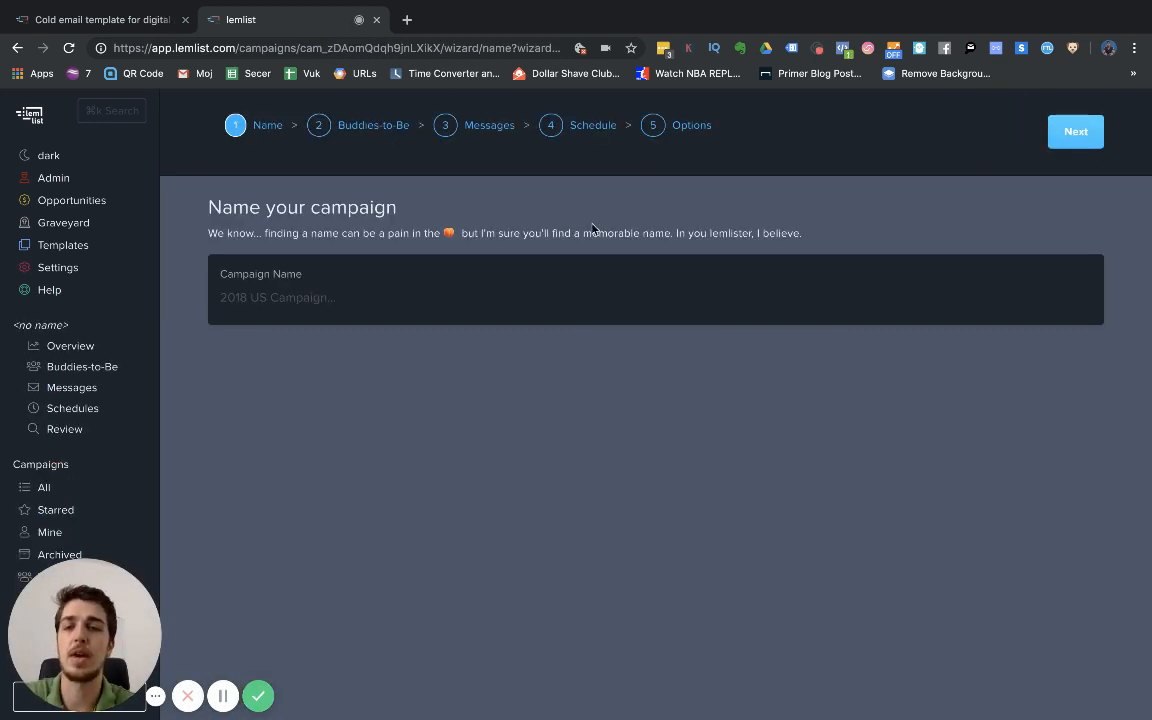
click(406, 295)
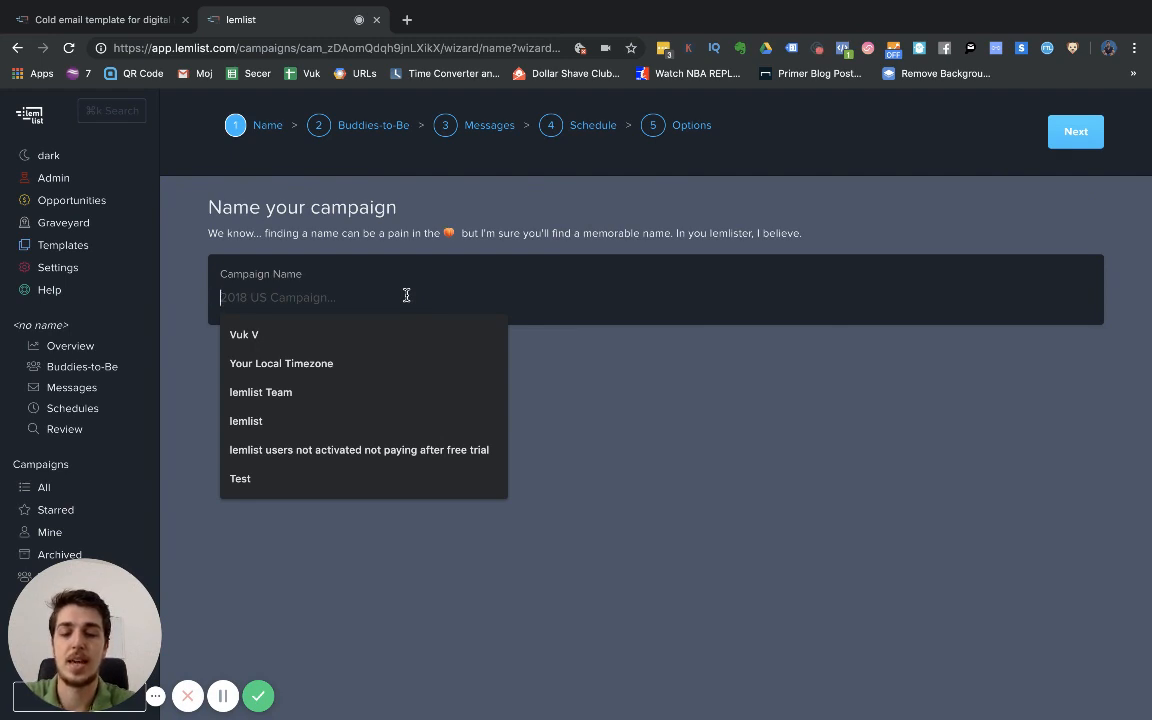
text(Summer Cold Su)
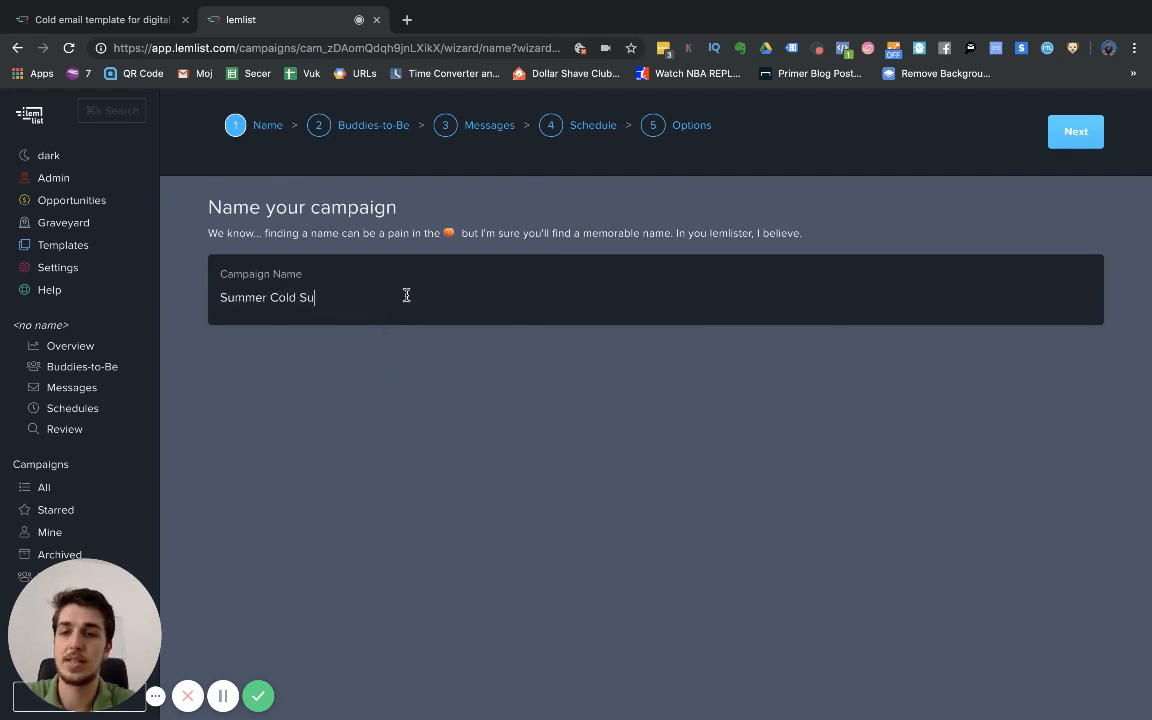
text(cks)
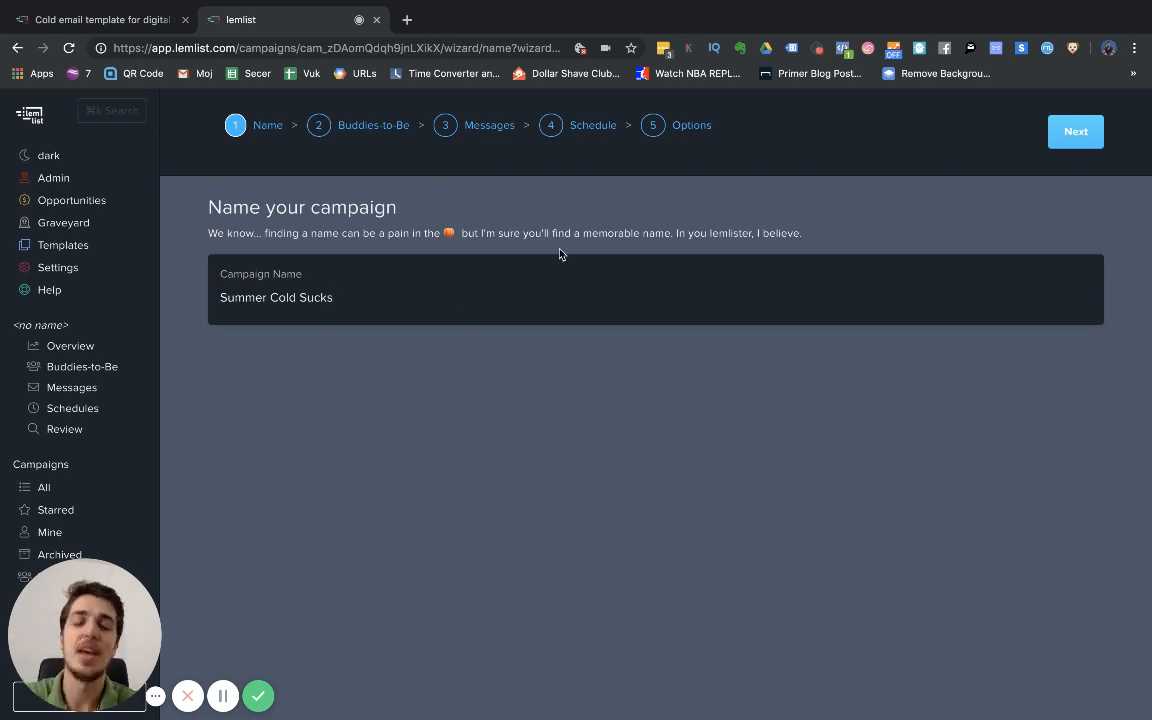
click(1076, 133)
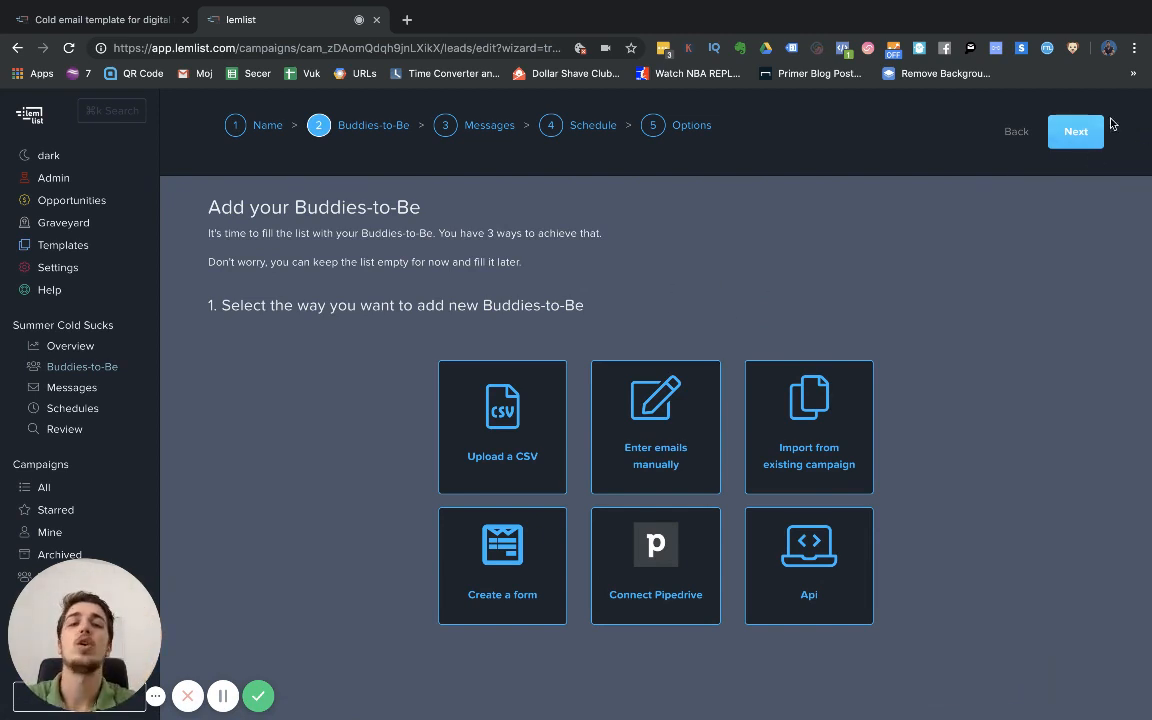
Skip adding Buddies-to-Be and load the "SEO local template" into the Step 1 email
click(1074, 131)
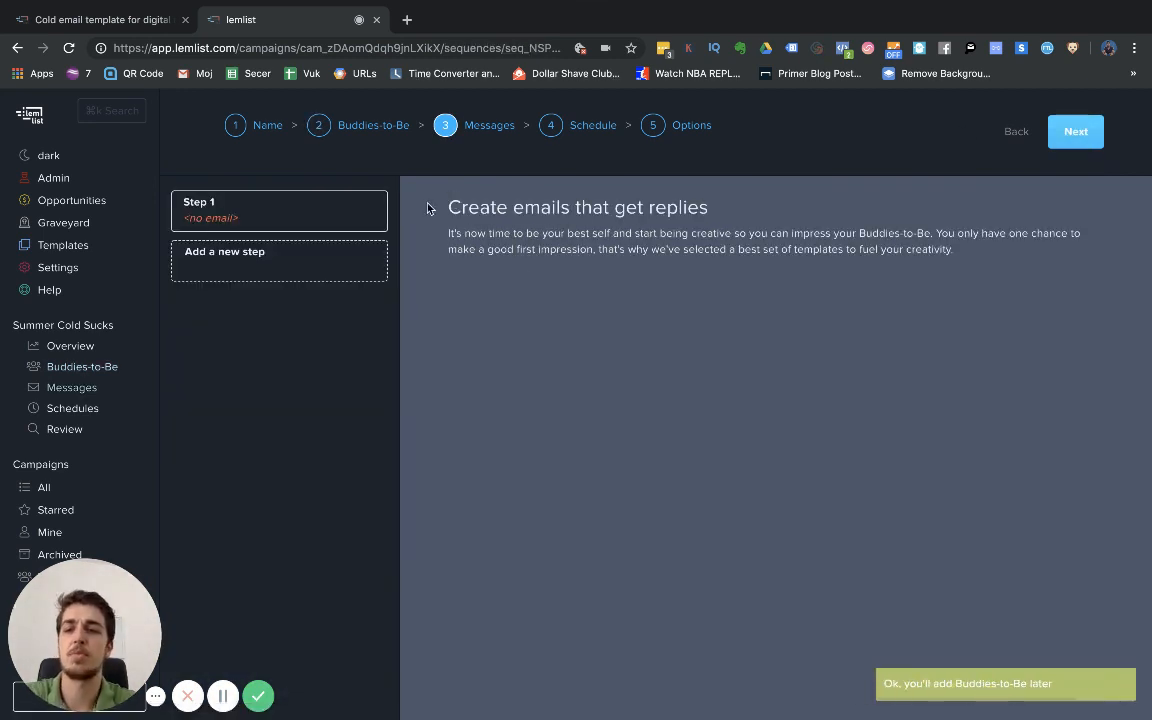
click(218, 217)
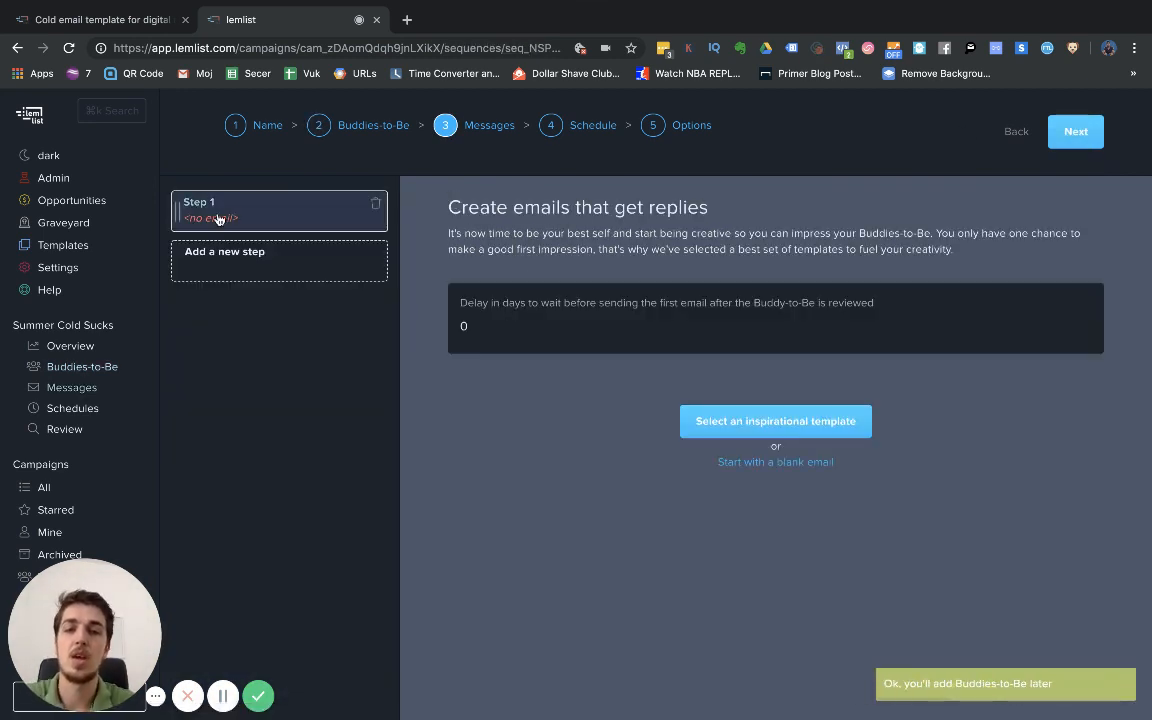
click(733, 421)
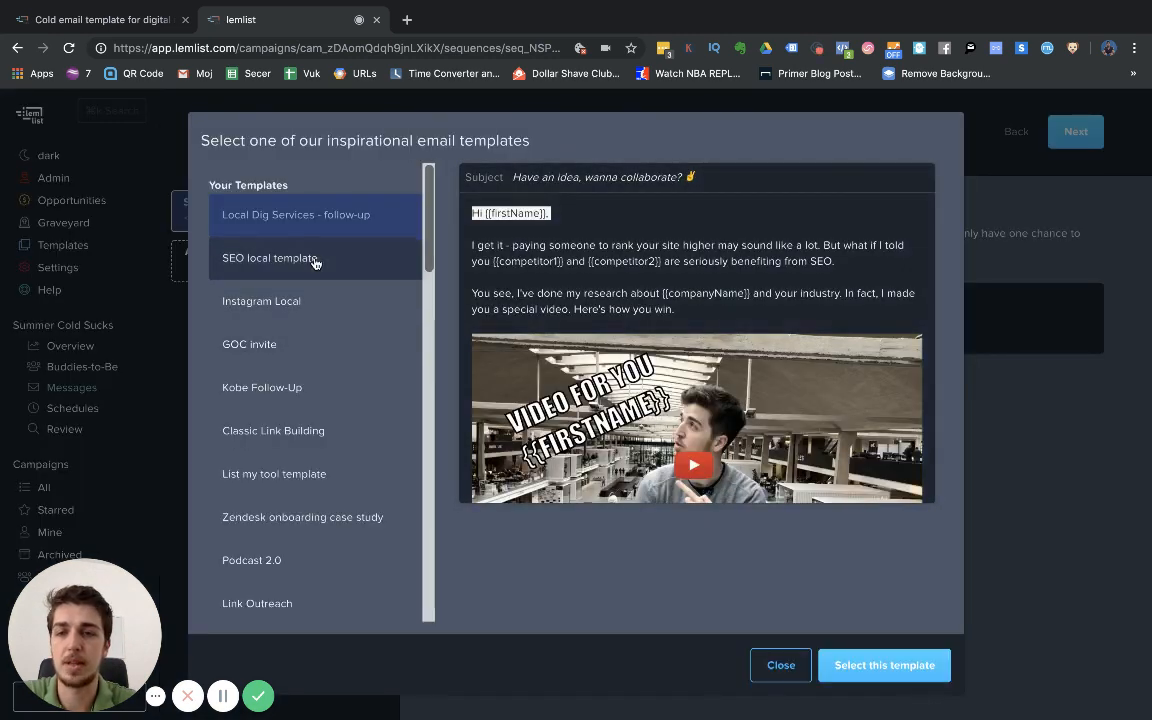
click(316, 259)
click(846, 663)
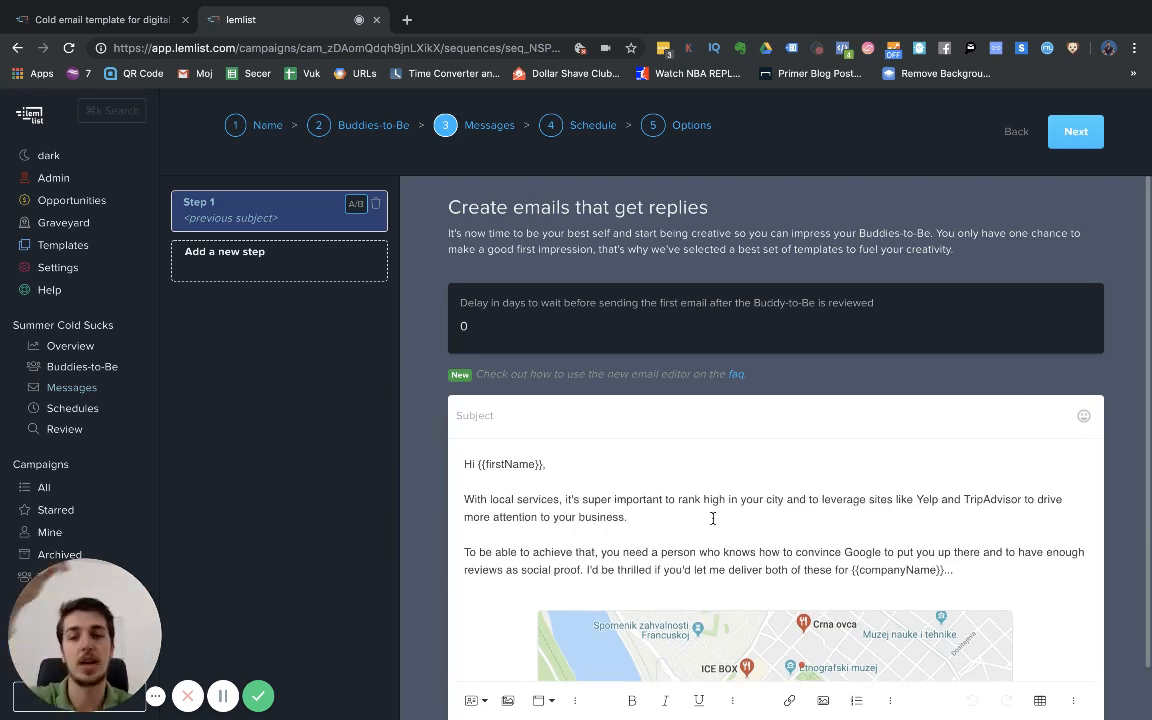
Review the Step 1 email body and remove the template's personalized map image from it
scroll(710, 500, down, 10)
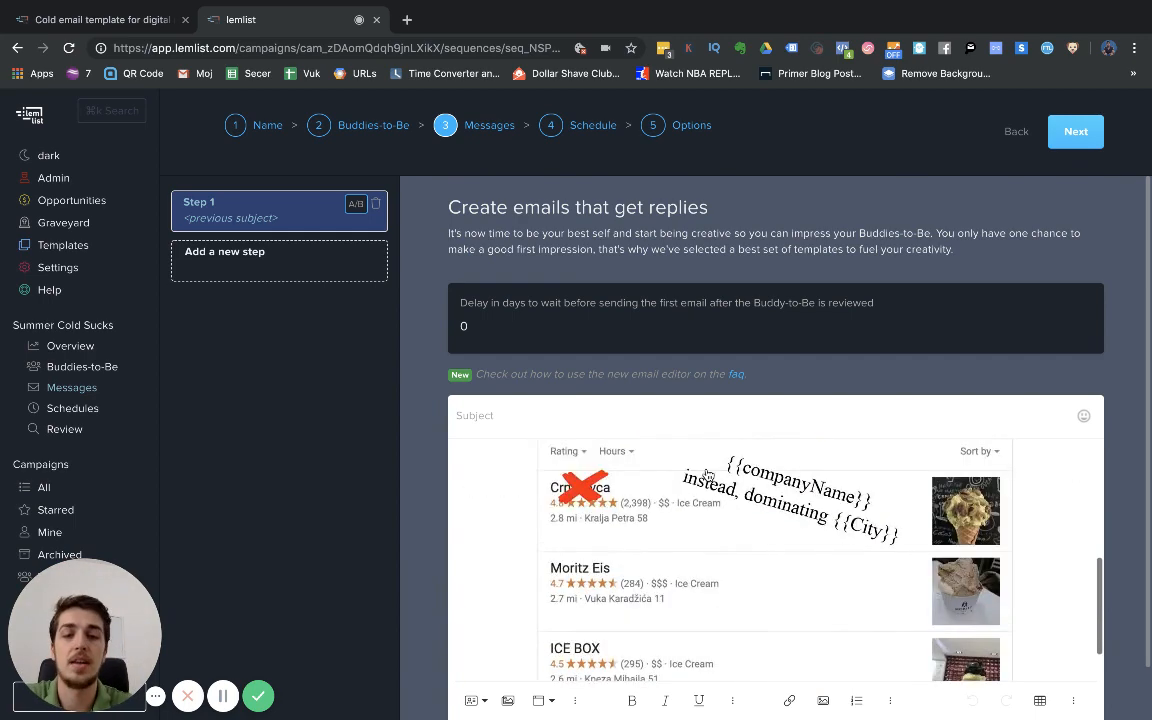
scroll(706, 476, down, 5)
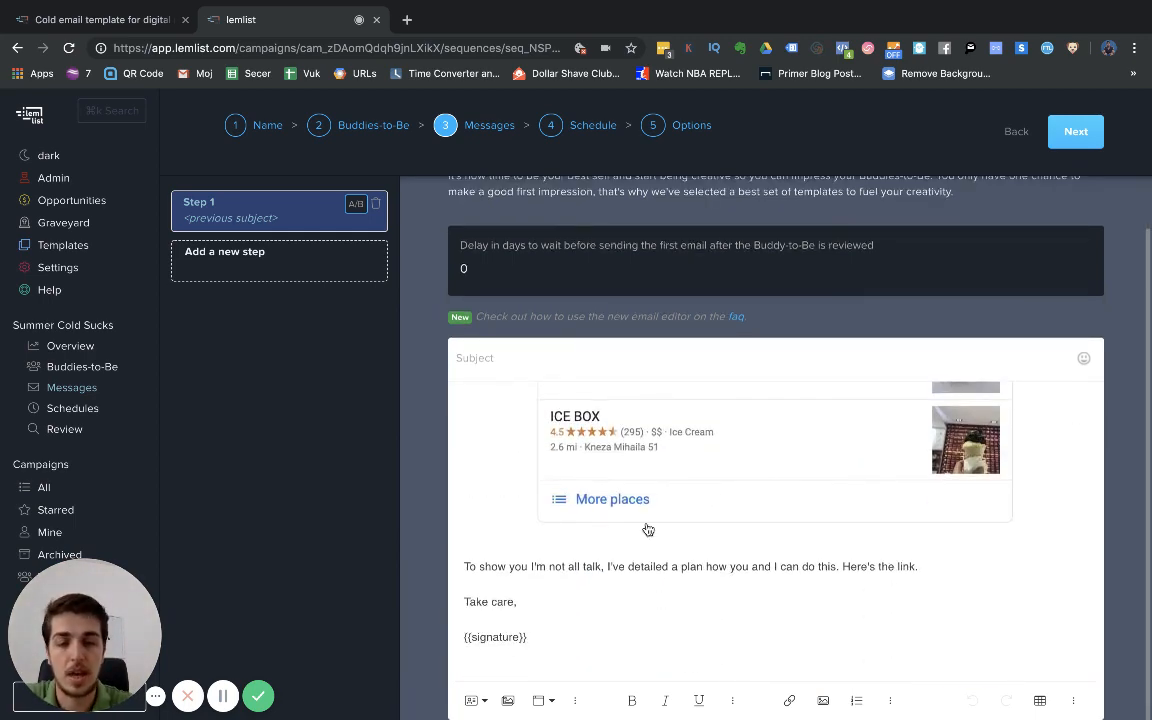
scroll(815, 455, up, 3)
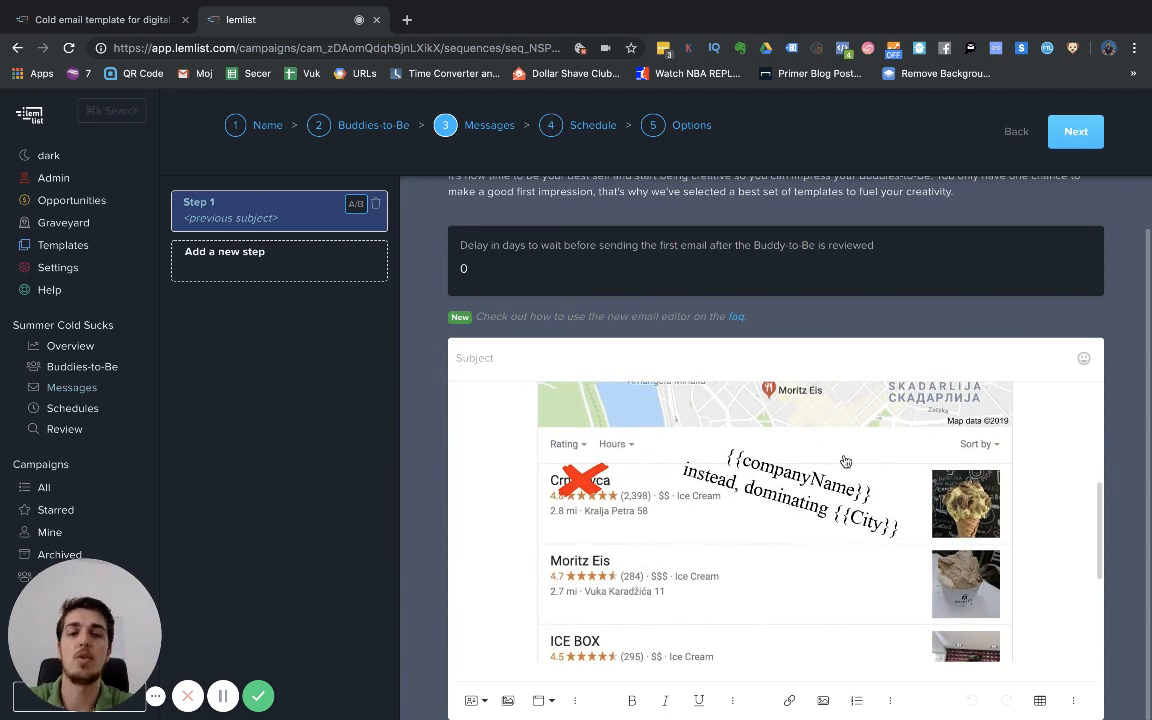
scroll(845, 461, up, 2)
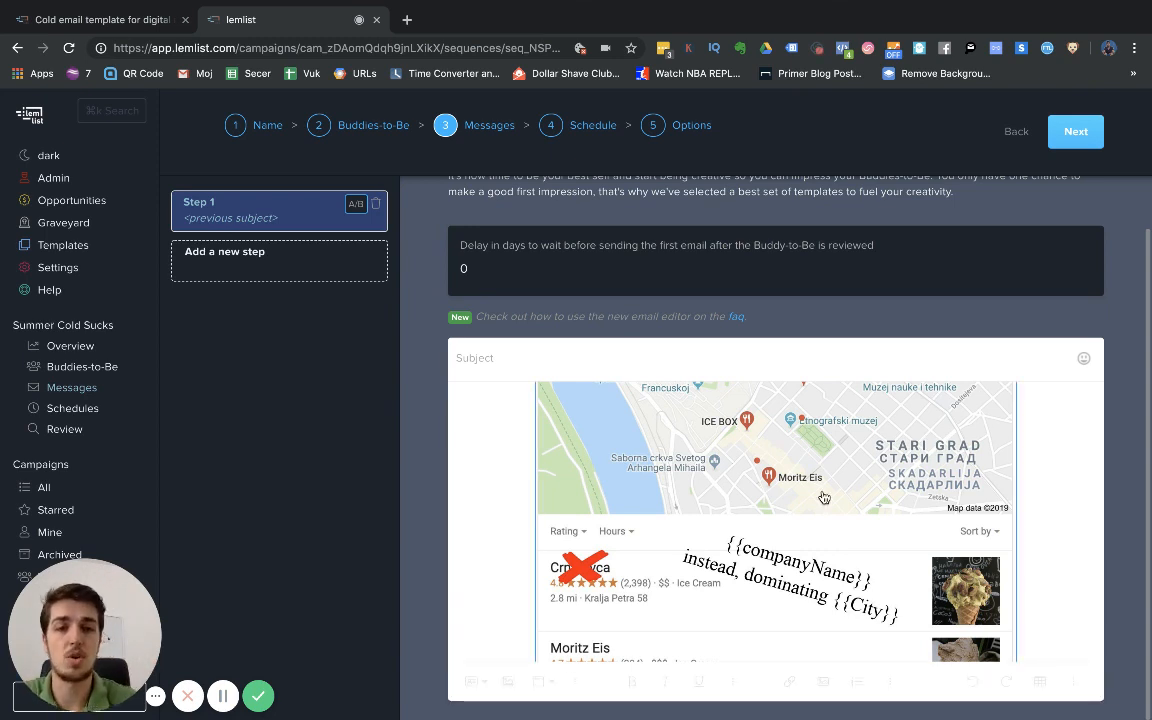
scroll(824, 498, down, 5)
scroll(823, 489, up, 2)
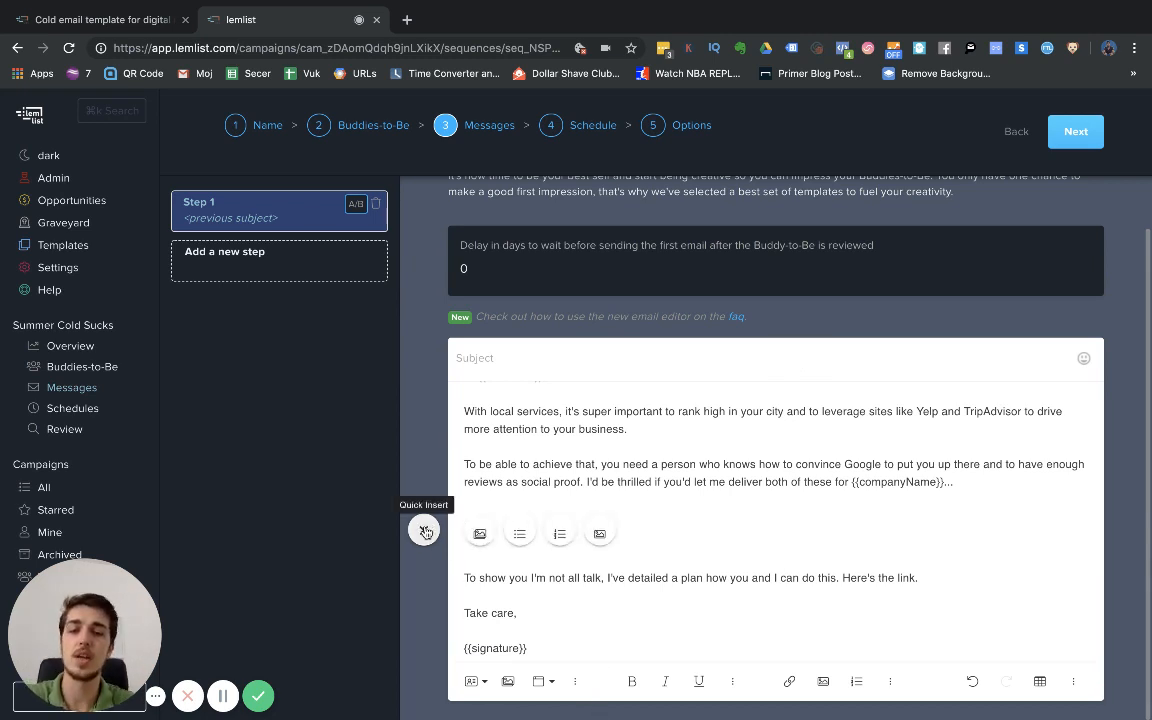
Create a new personalized image from the Blank template at the empty line in the email body
click(424, 530)
click(472, 536)
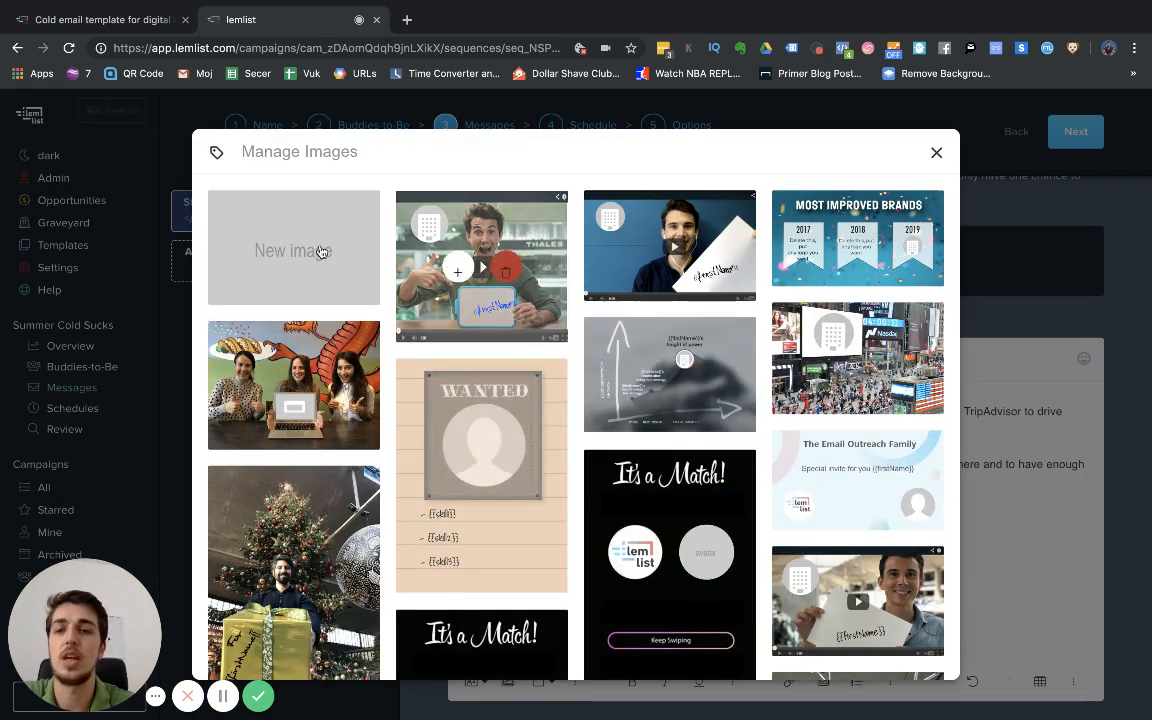
click(272, 255)
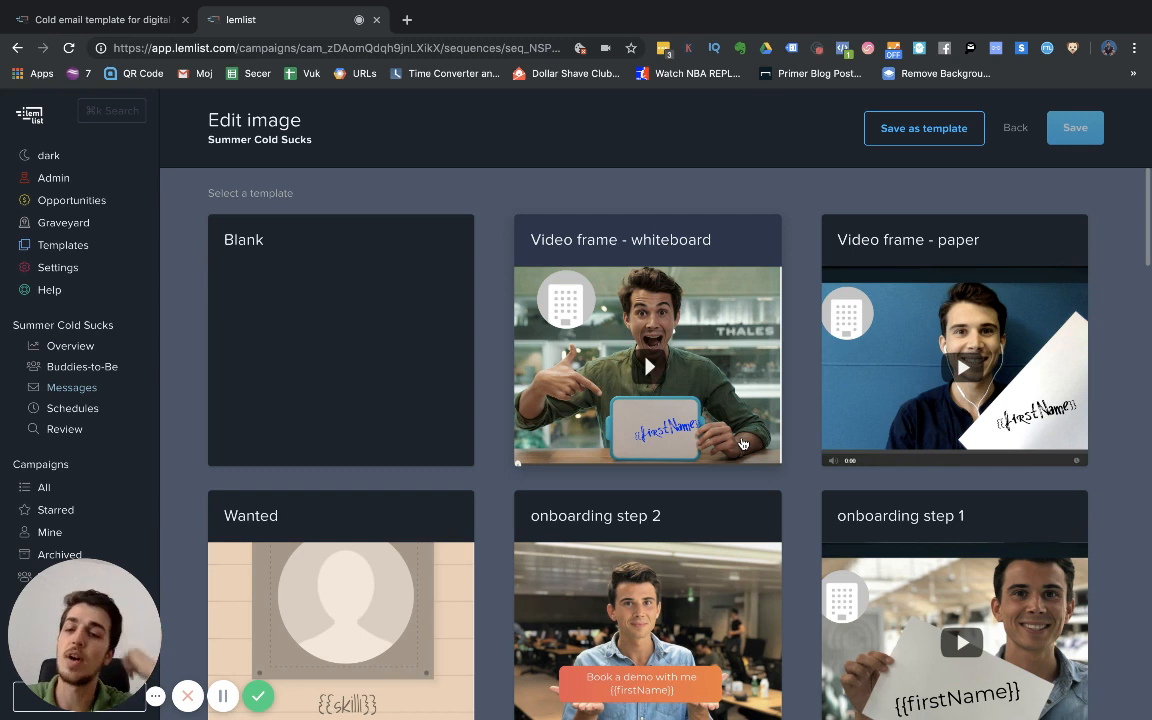
click(402, 333)
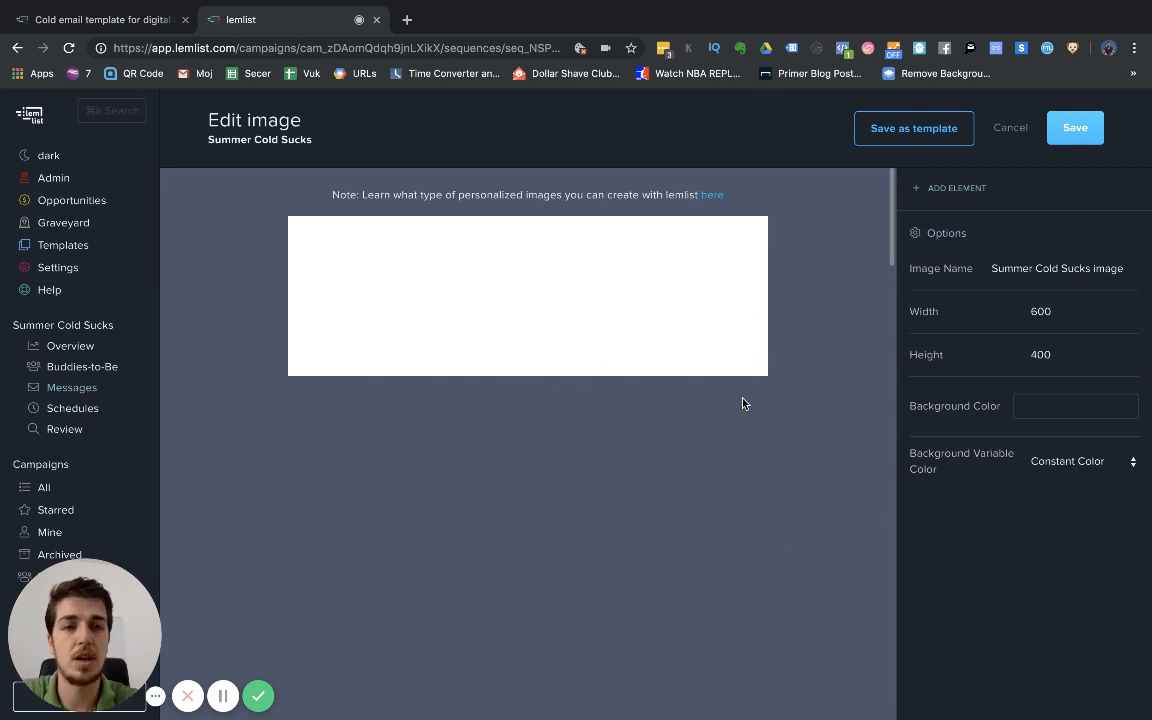
Add an image element, upload the 11.58.44 AM screenshot from the "template video" folder and accept it as the background
click(939, 190)
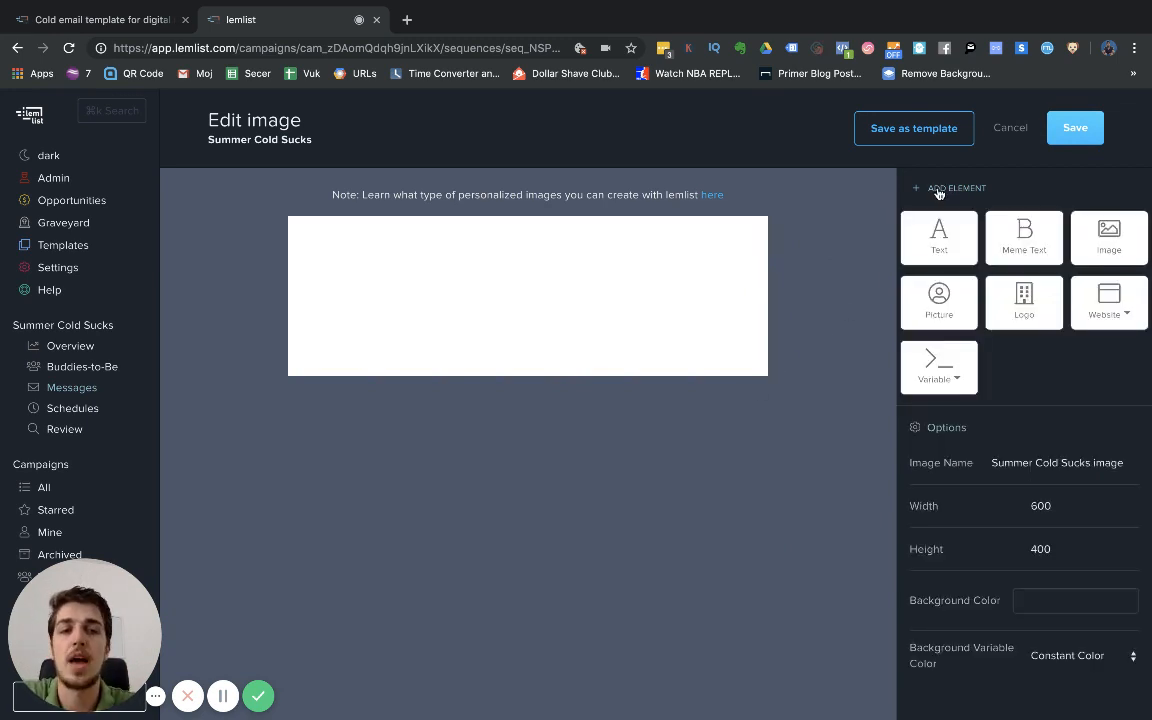
click(1122, 235)
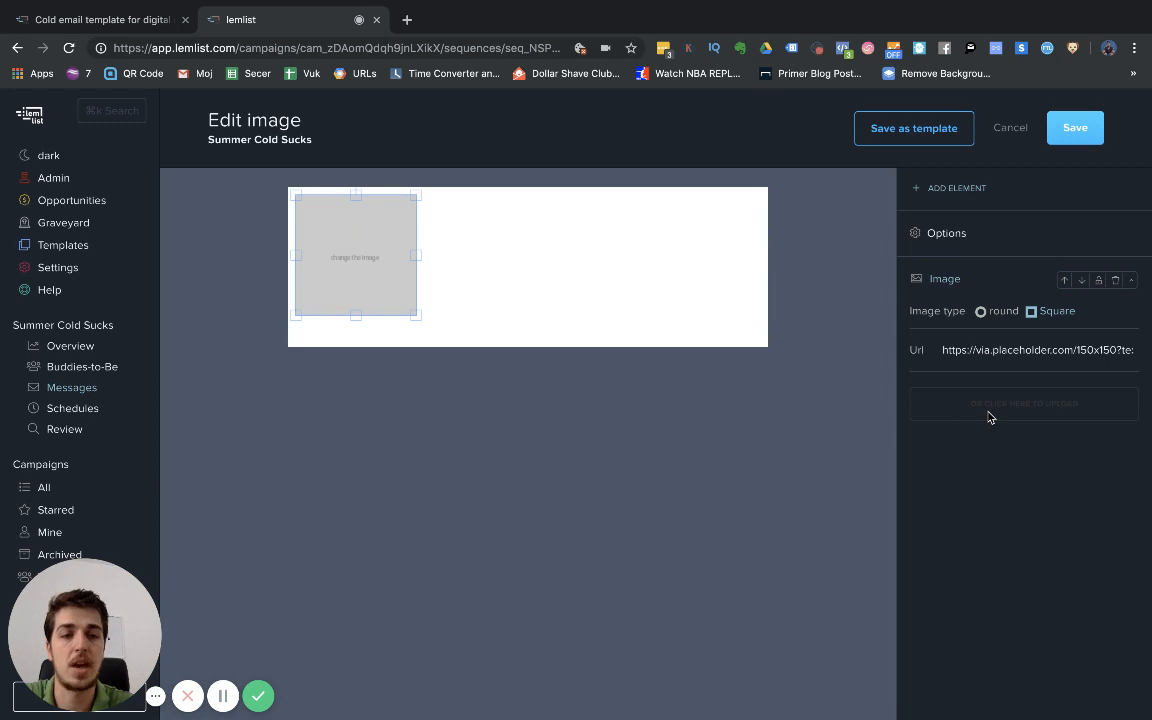
click(990, 410)
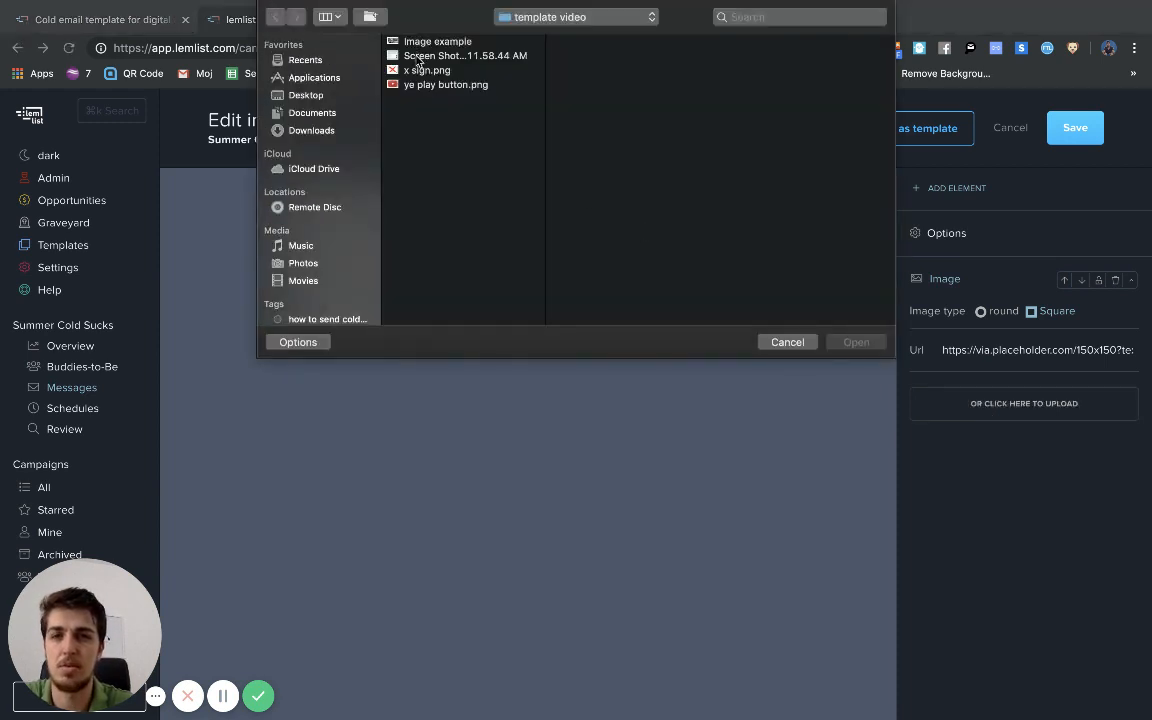
click(419, 57)
double_click(419, 57)
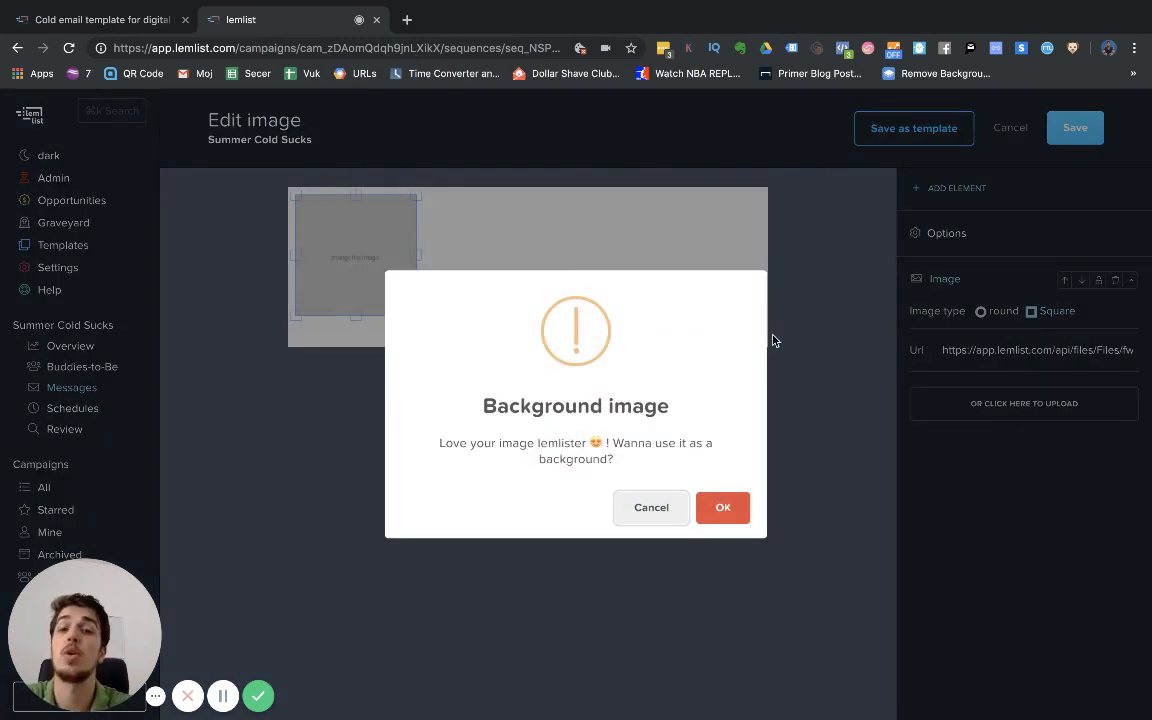
click(722, 510)
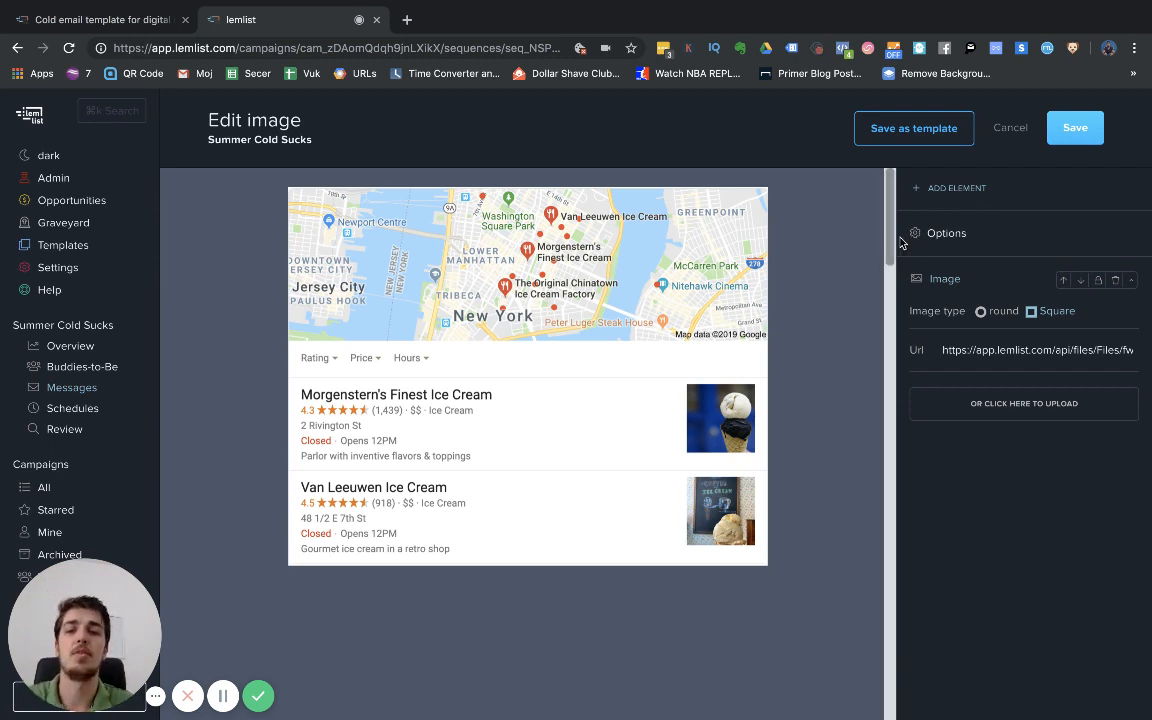
Add a second image element and upload "x sign.png" into it
click(931, 189)
click(1081, 239)
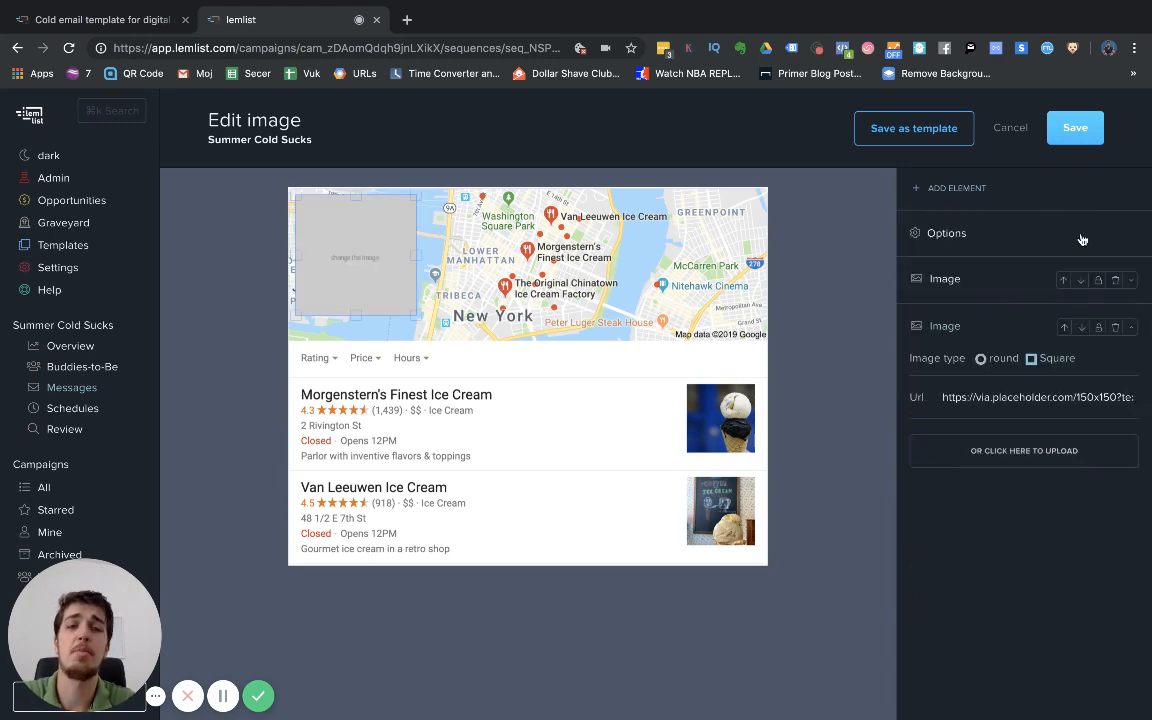
click(956, 457)
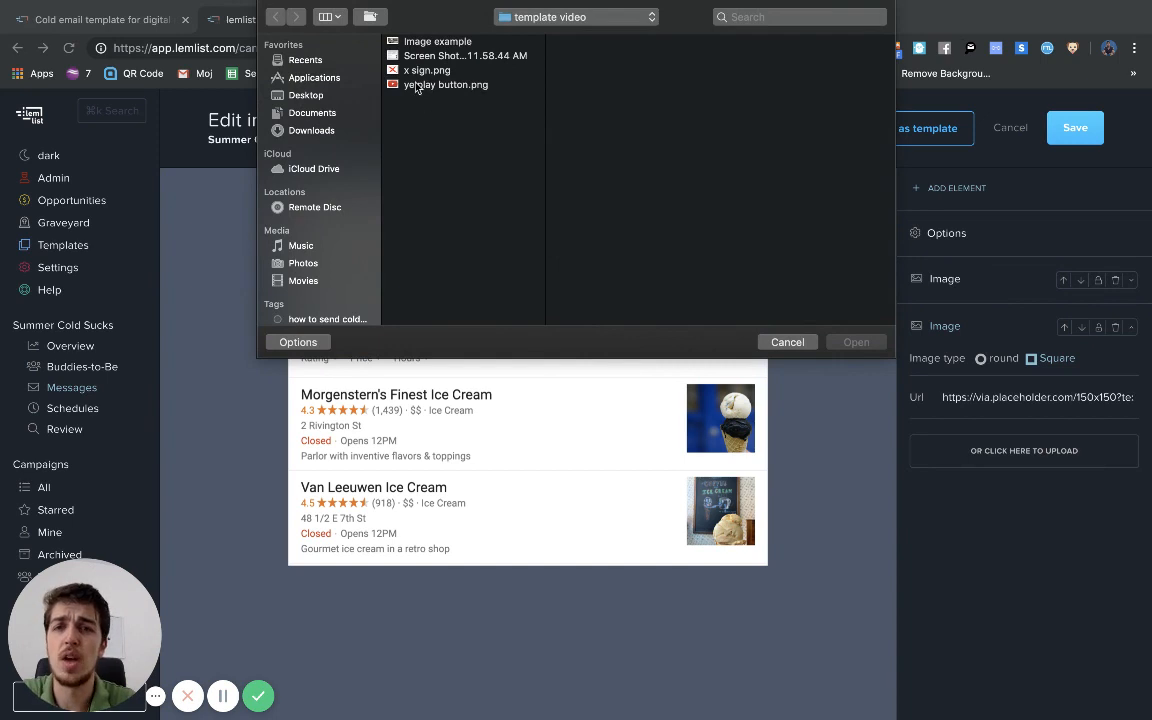
click(412, 71)
double_click(410, 72)
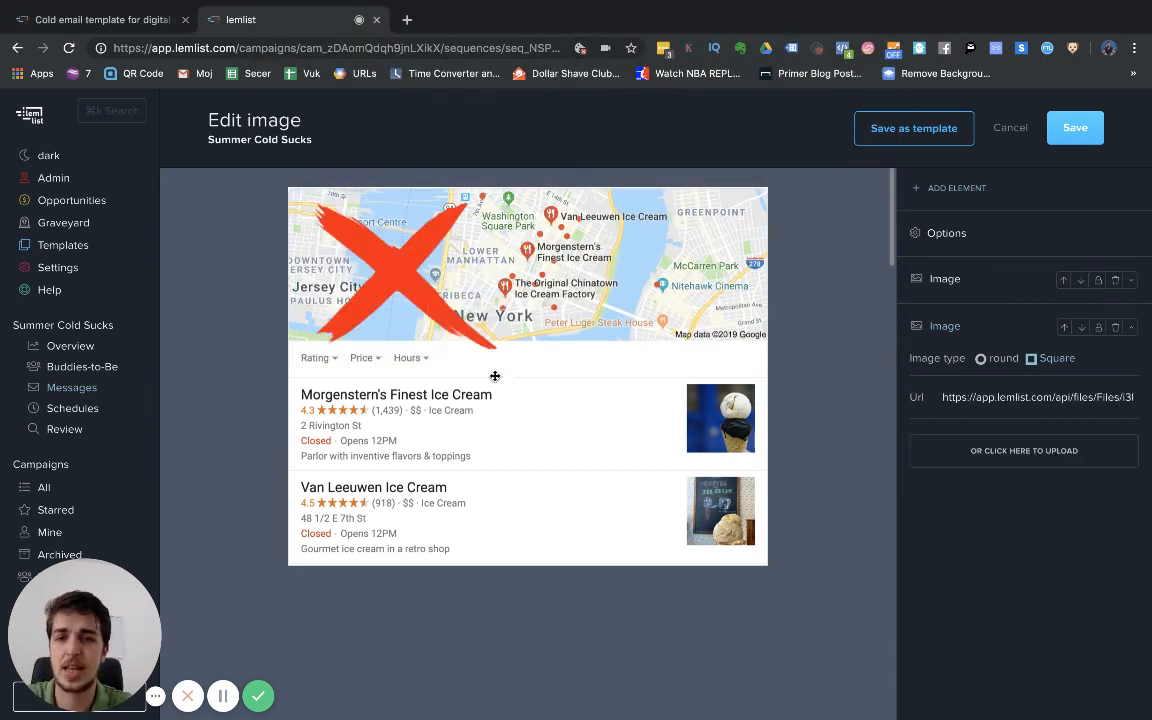
Shrink the red X, place it over the Morgenstern's Finest Ice Cream listing and rotate it slightly counterclockwise
drag(383, 257, 474, 425)
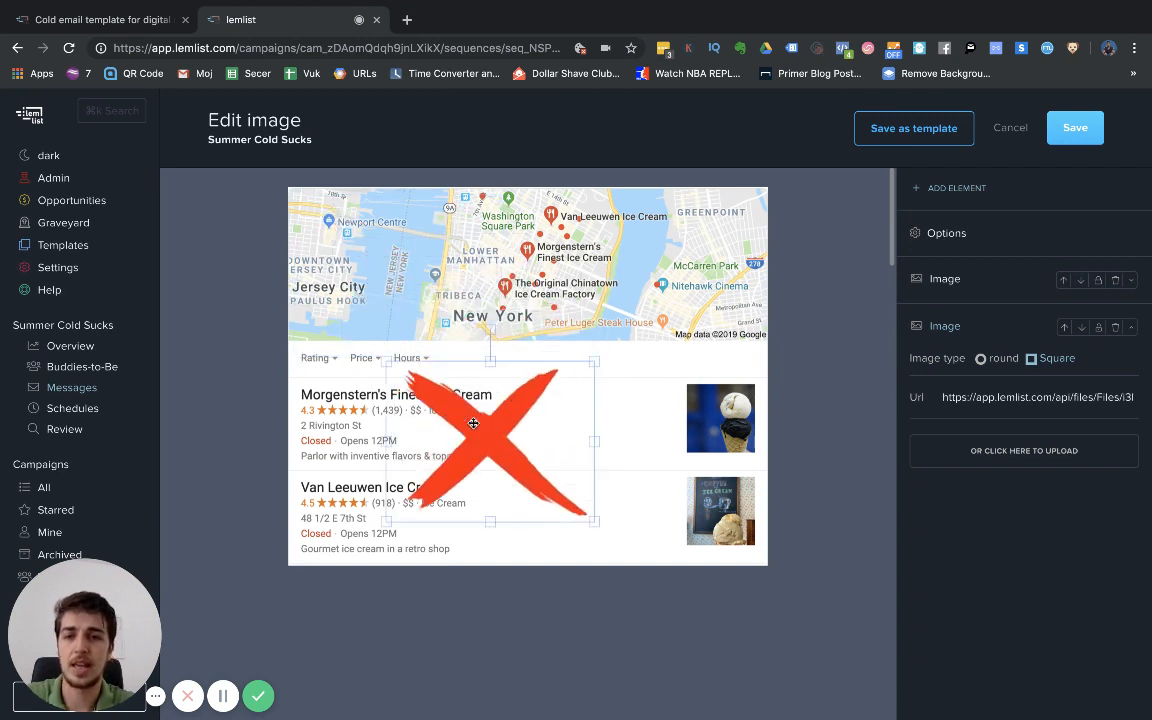
drag(596, 363, 394, 398)
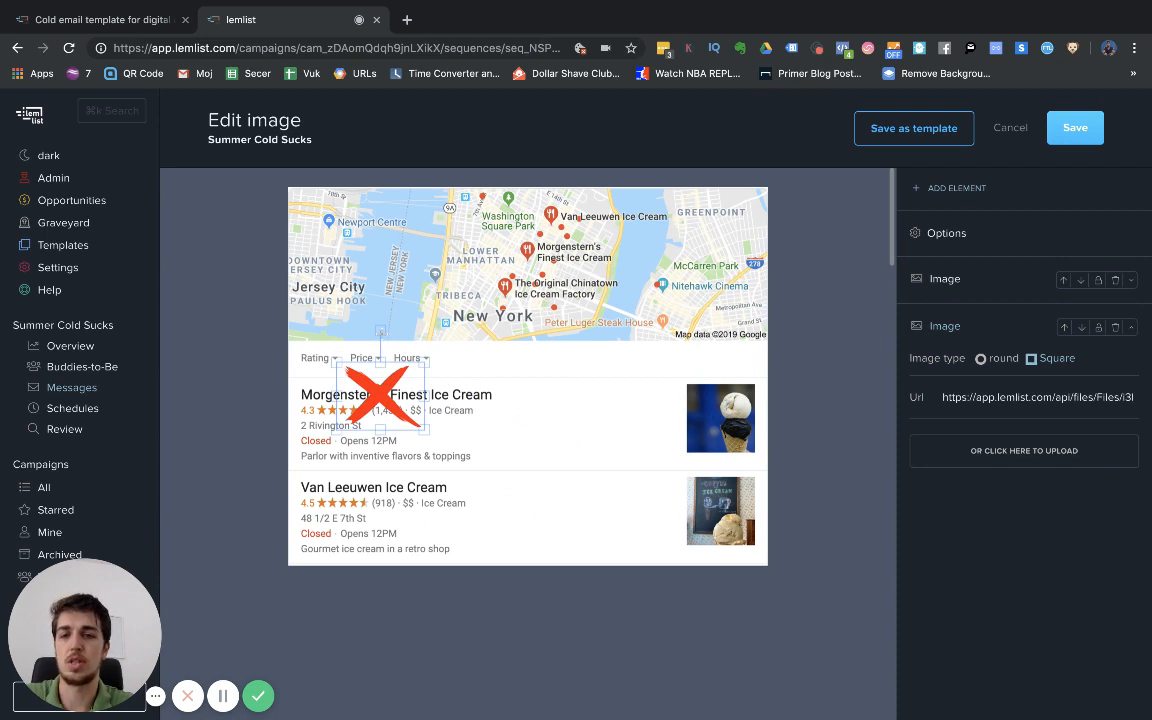
drag(379, 330, 323, 306)
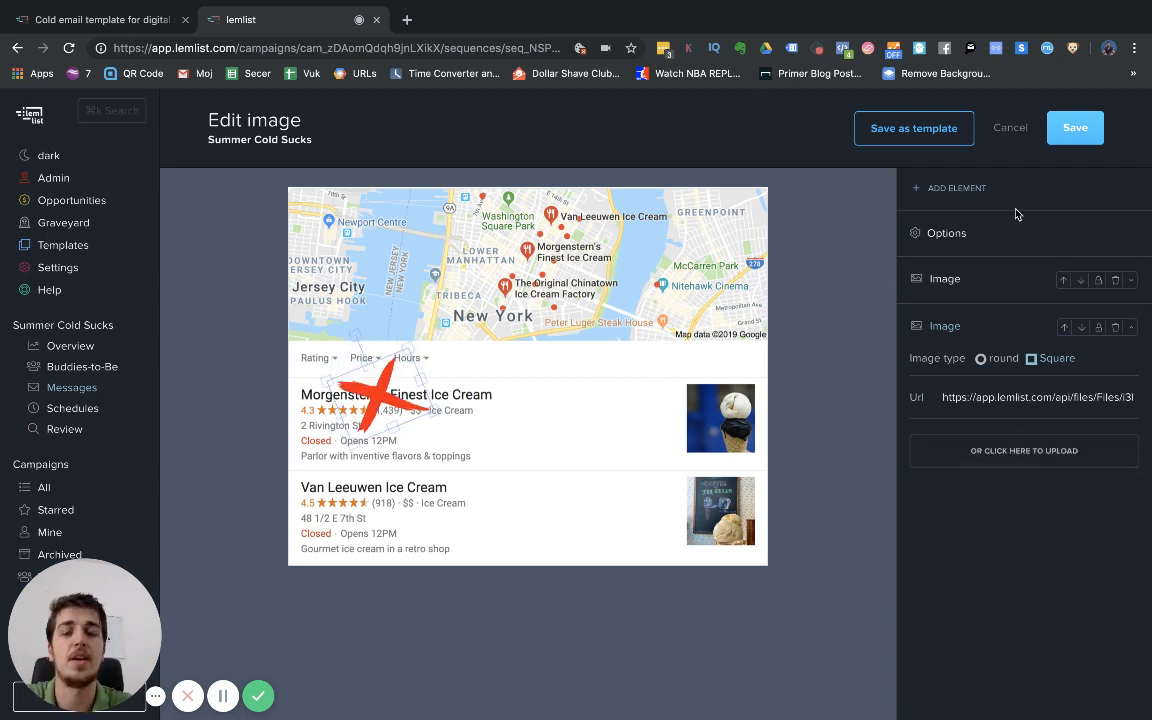
Add a text element to the image reading "{{companyName}}" on one line and "instead dominating {{City}}" on the next
click(948, 200)
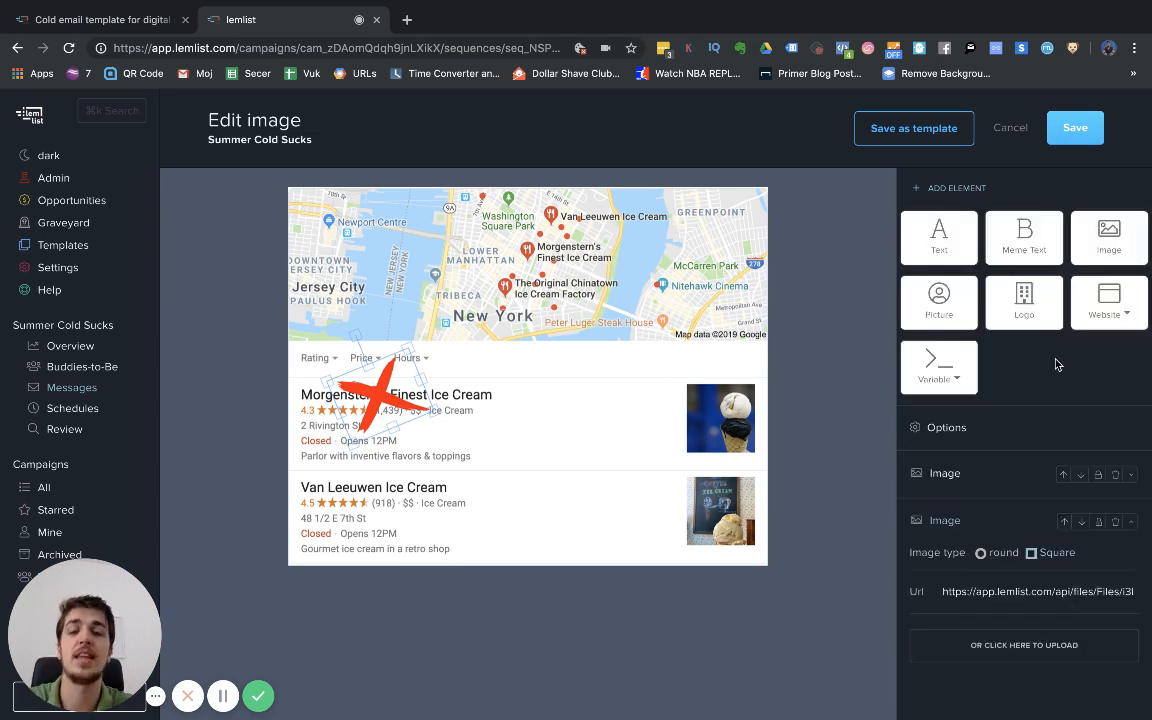
click(939, 236)
triple_click(969, 412)
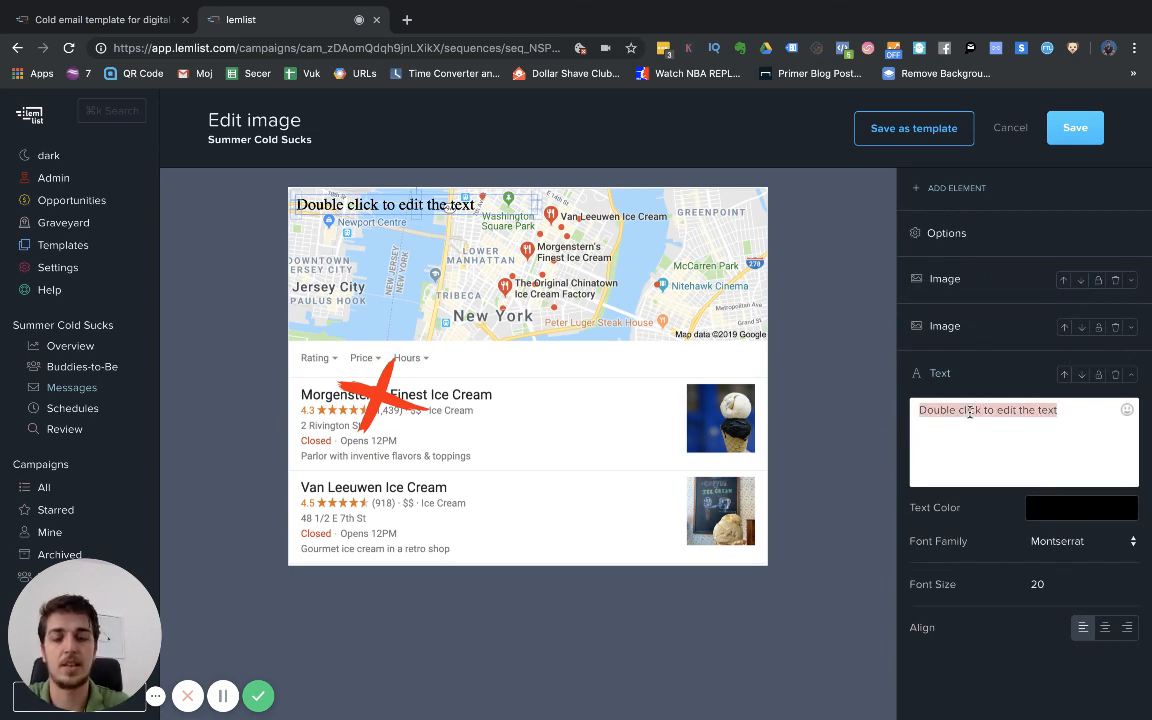
text({{)
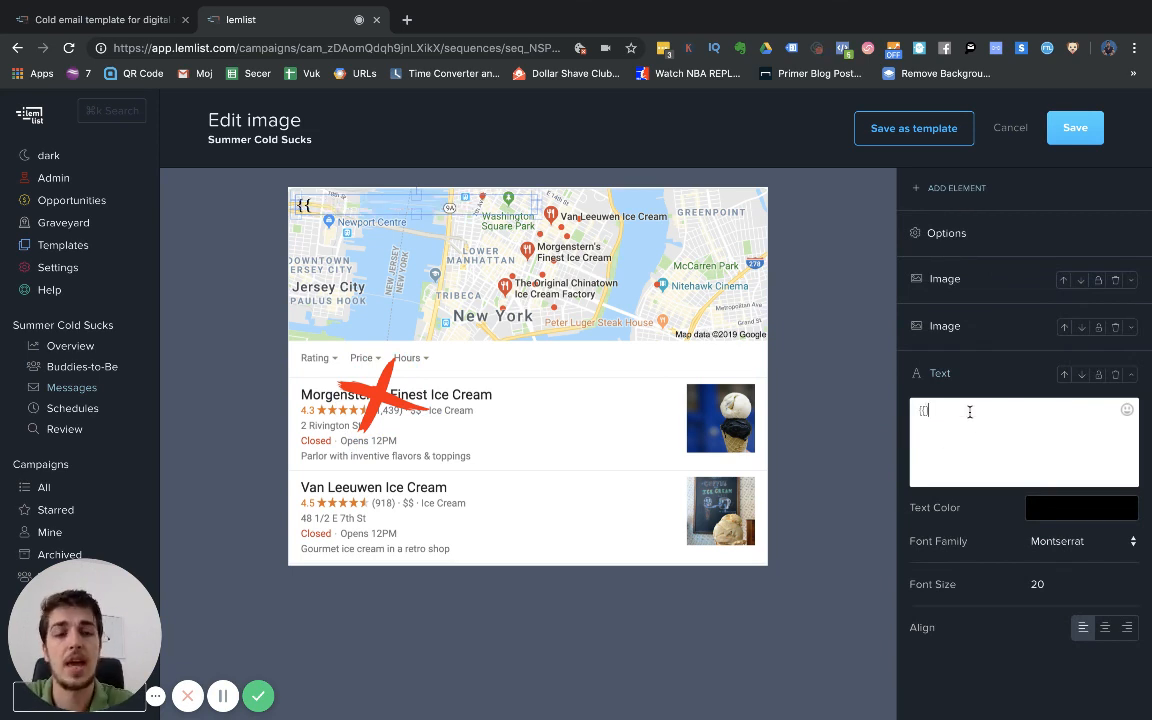
text(company va)
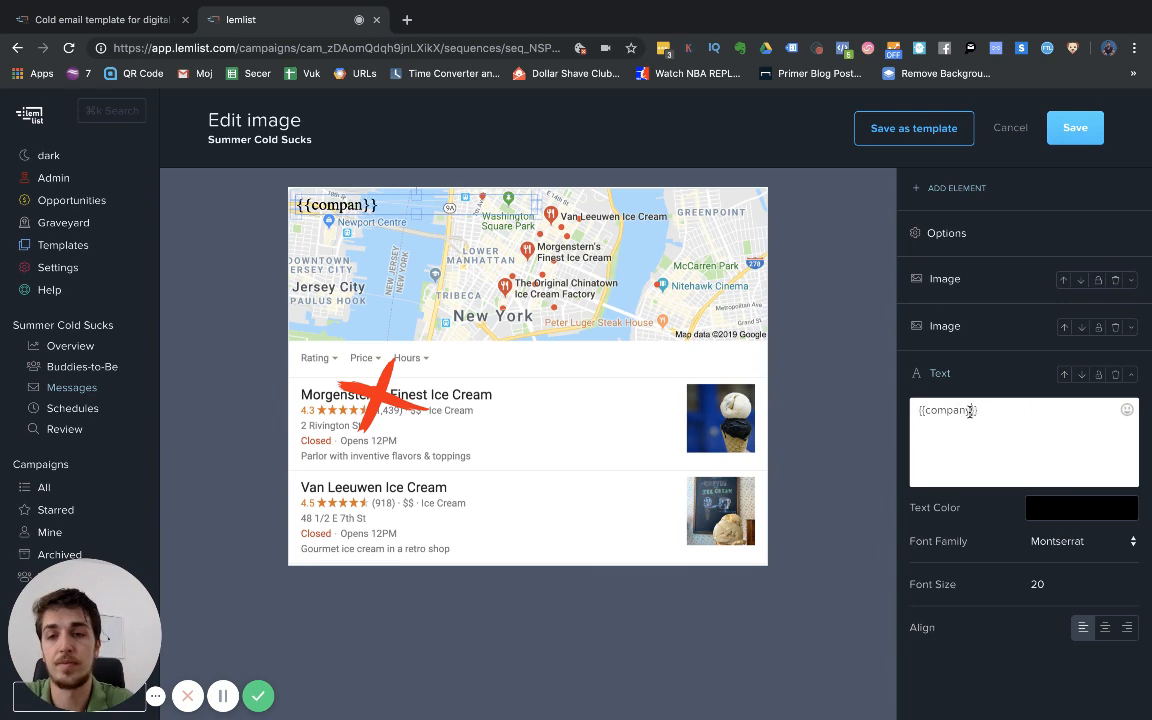
key(BackSpace)
key(BackSpace)
key(BackSpace)
text(Name)
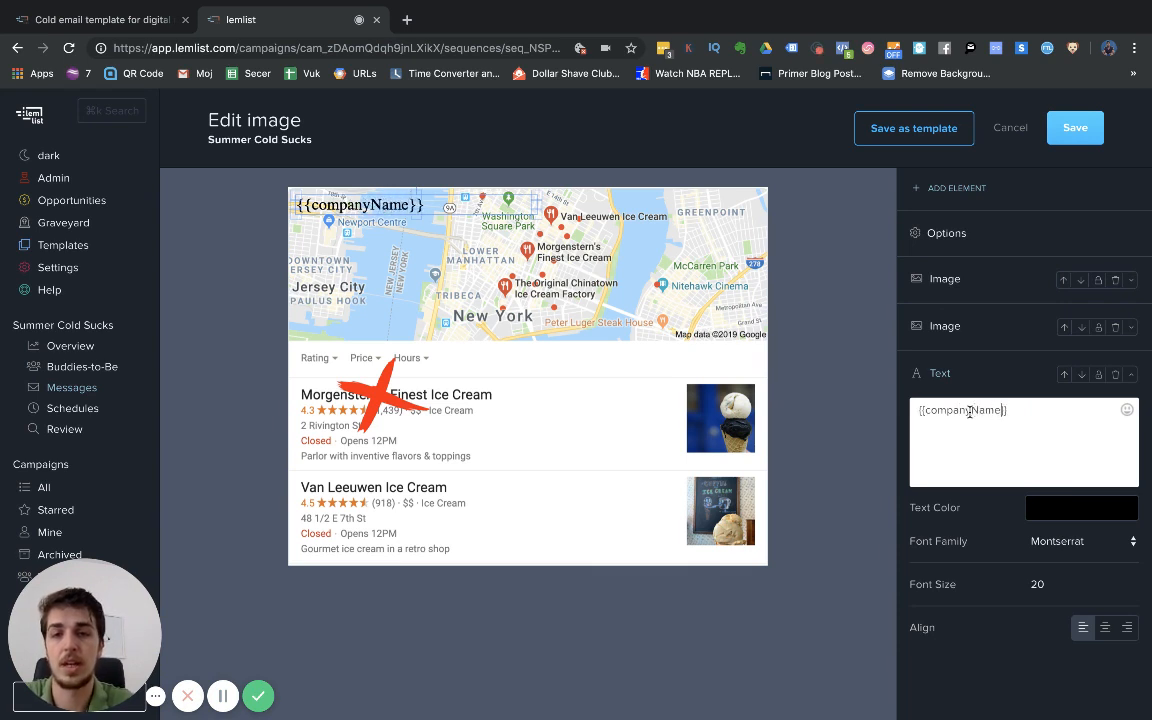
key(Return)
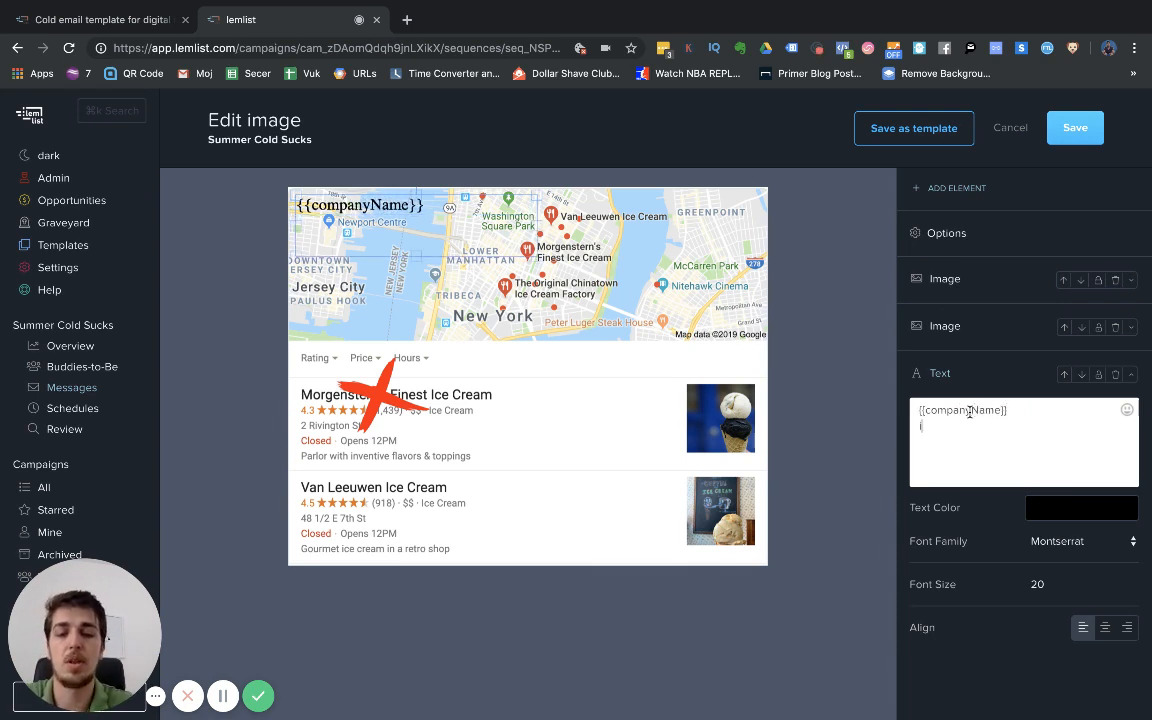
text(instead dominati)
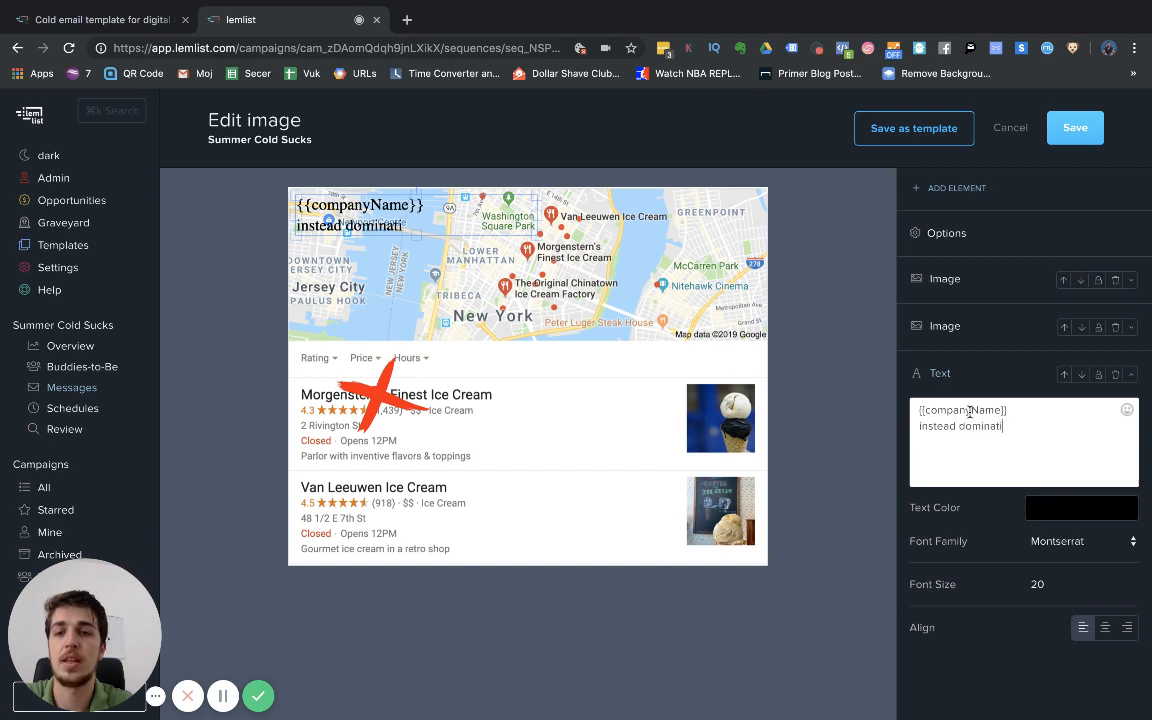
text(ng {{City)
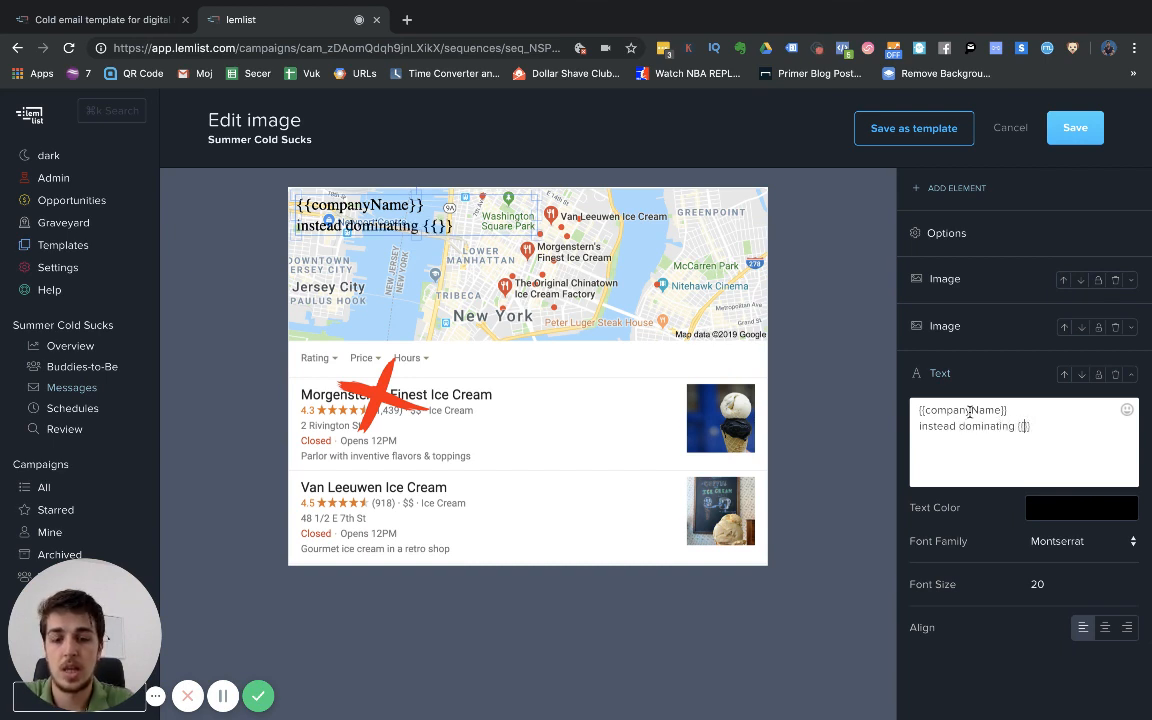
Center the text, set its font size to 22 and its font family to Times New Roman
click(1105, 627)
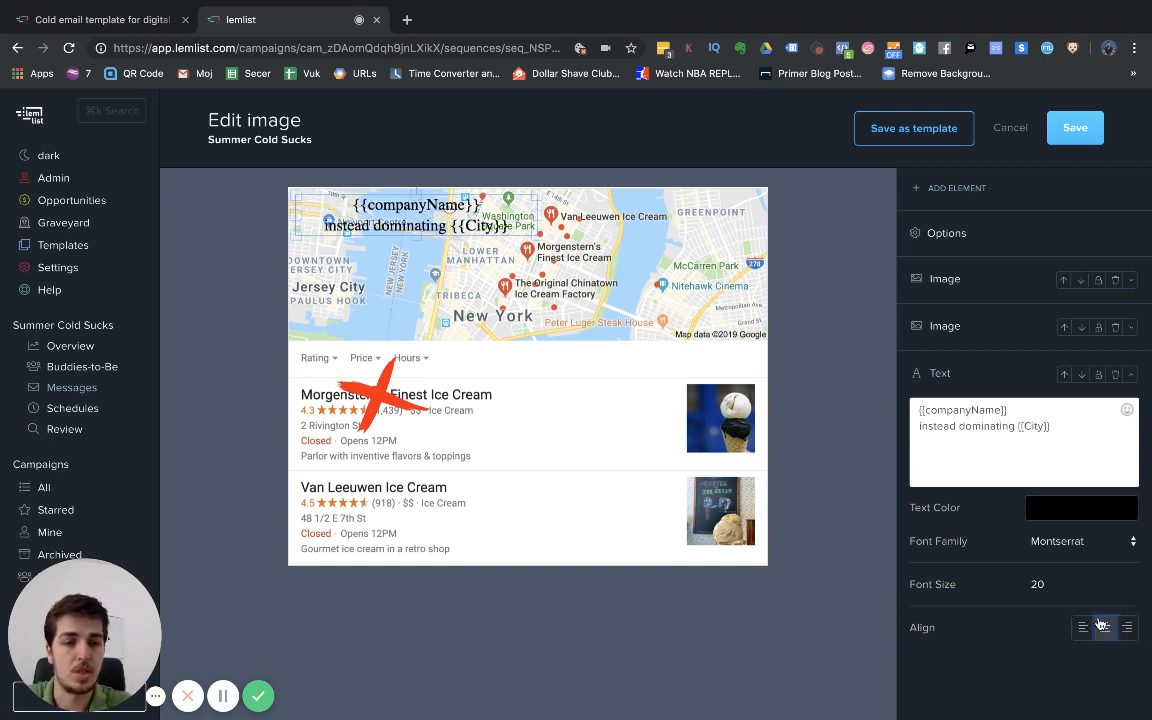
double_click(1040, 585)
text(22)
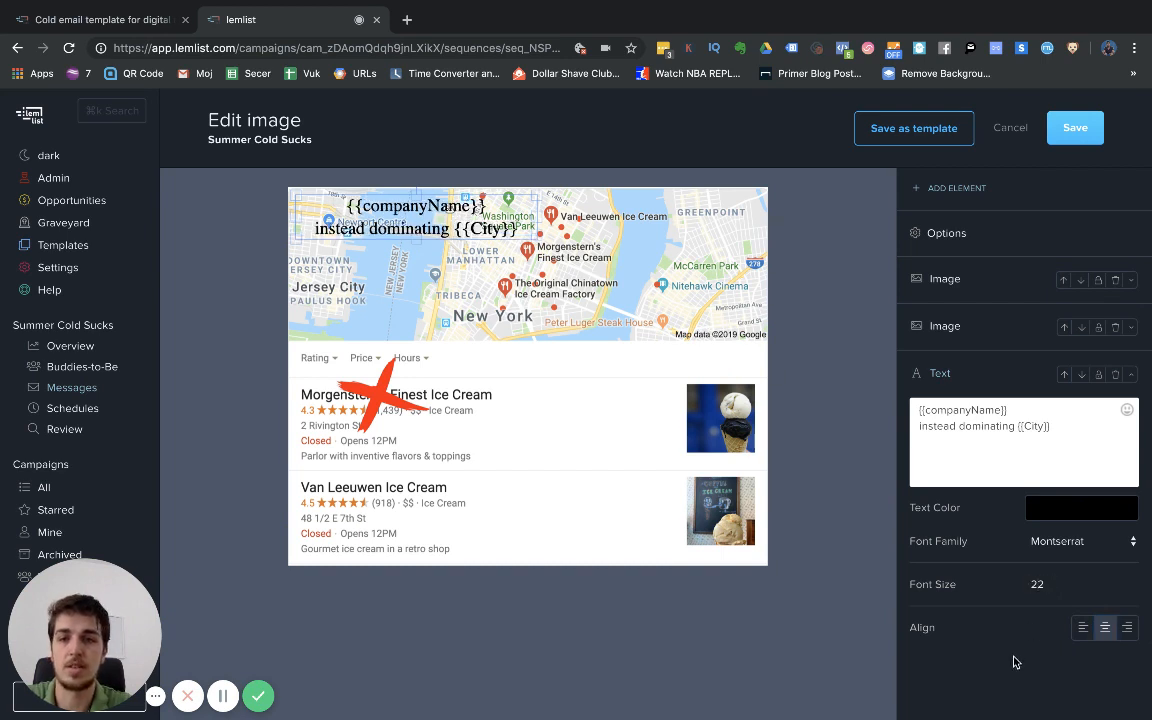
click(1062, 544)
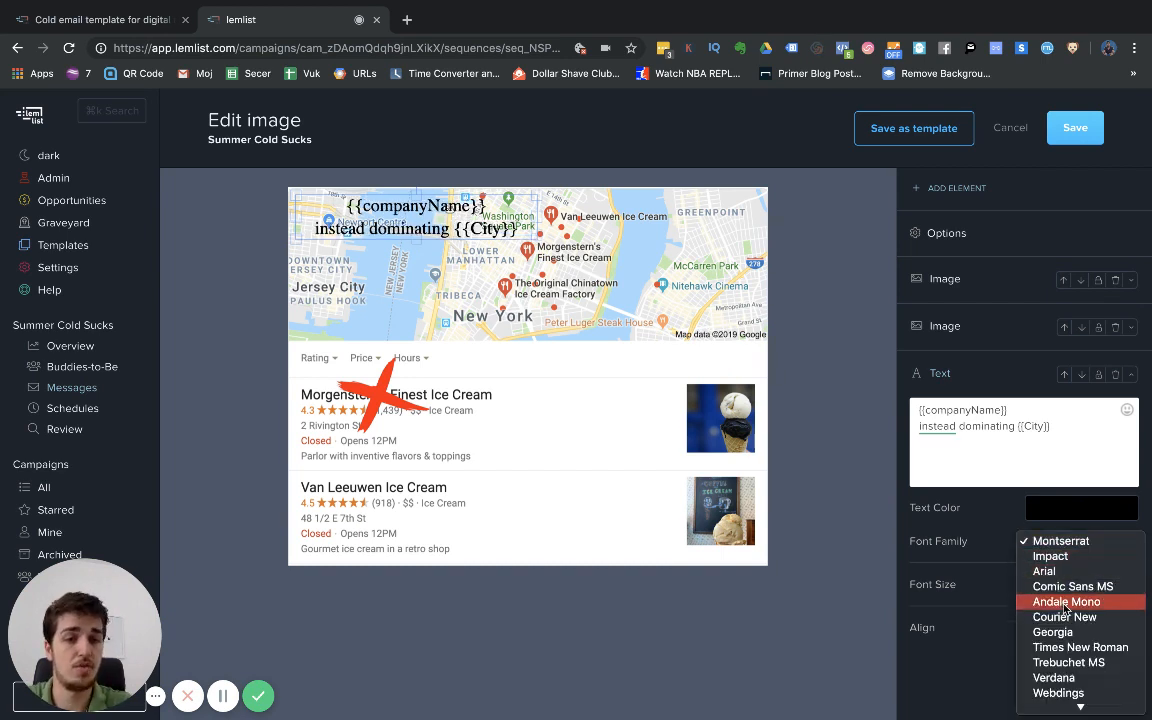
click(1055, 647)
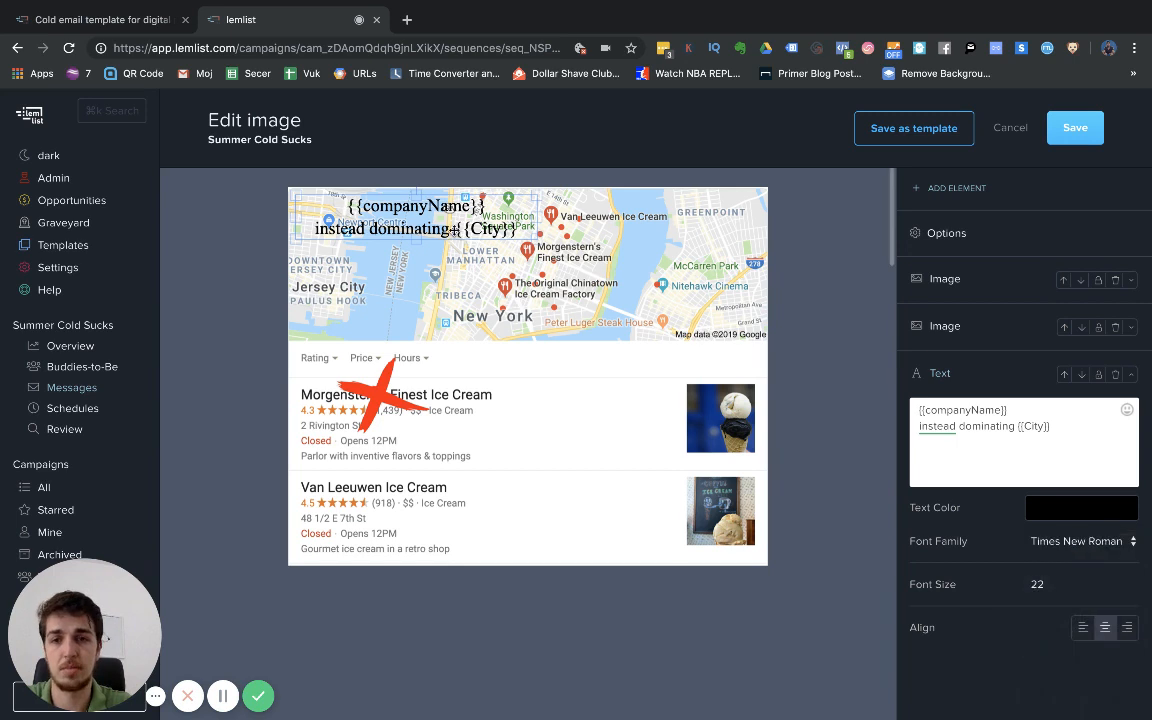
Place the text beside the Morgenstern's Finest Ice Cream listing, tilted clockwise, and save the image into the email
drag(426, 171, 596, 399)
drag(696, 462, 664, 453)
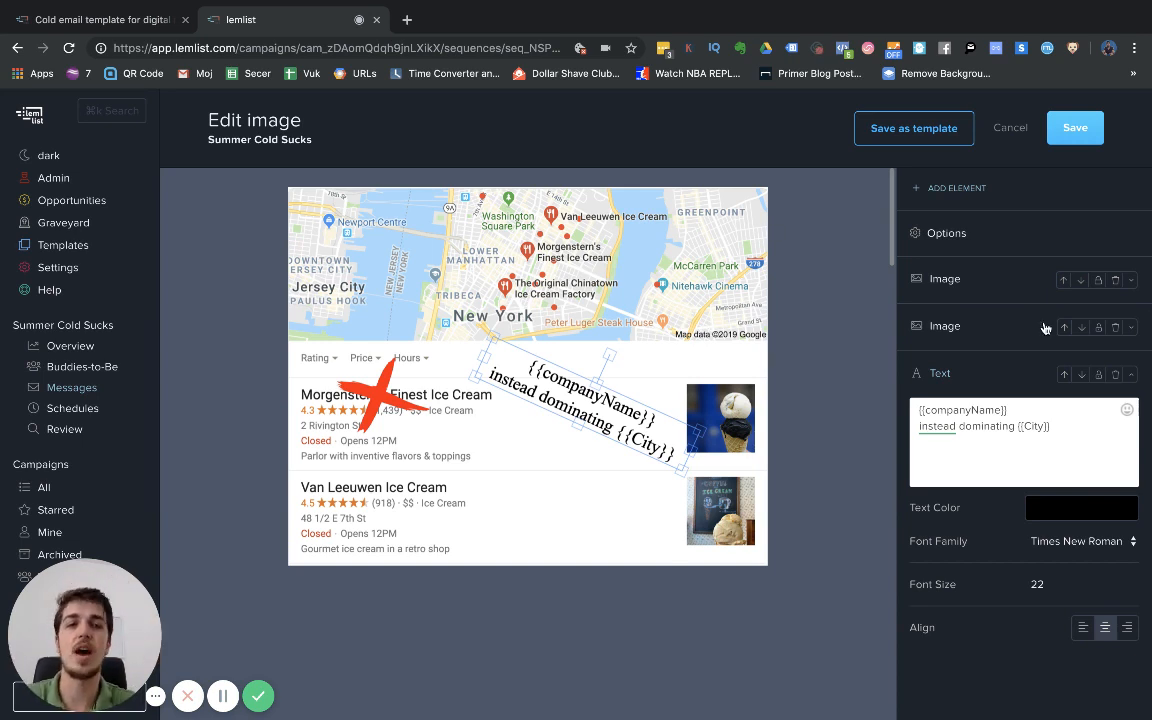
click(1073, 135)
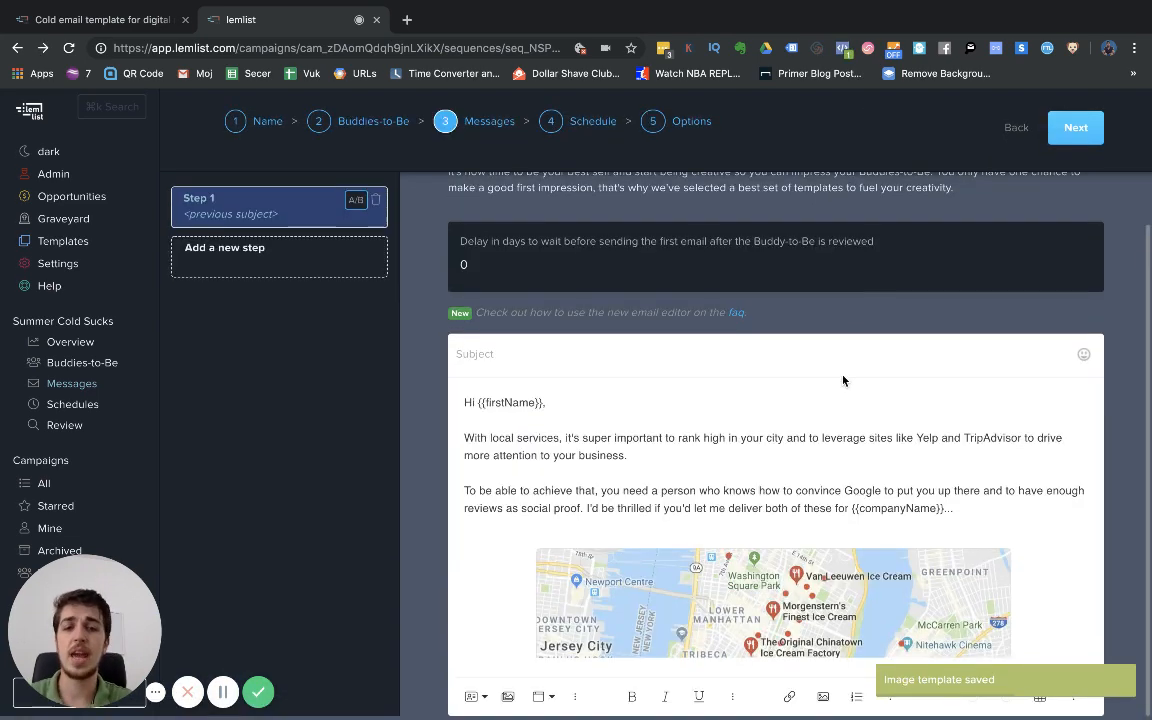
Add a second step to the email sequence
scroll(779, 514, down, 3)
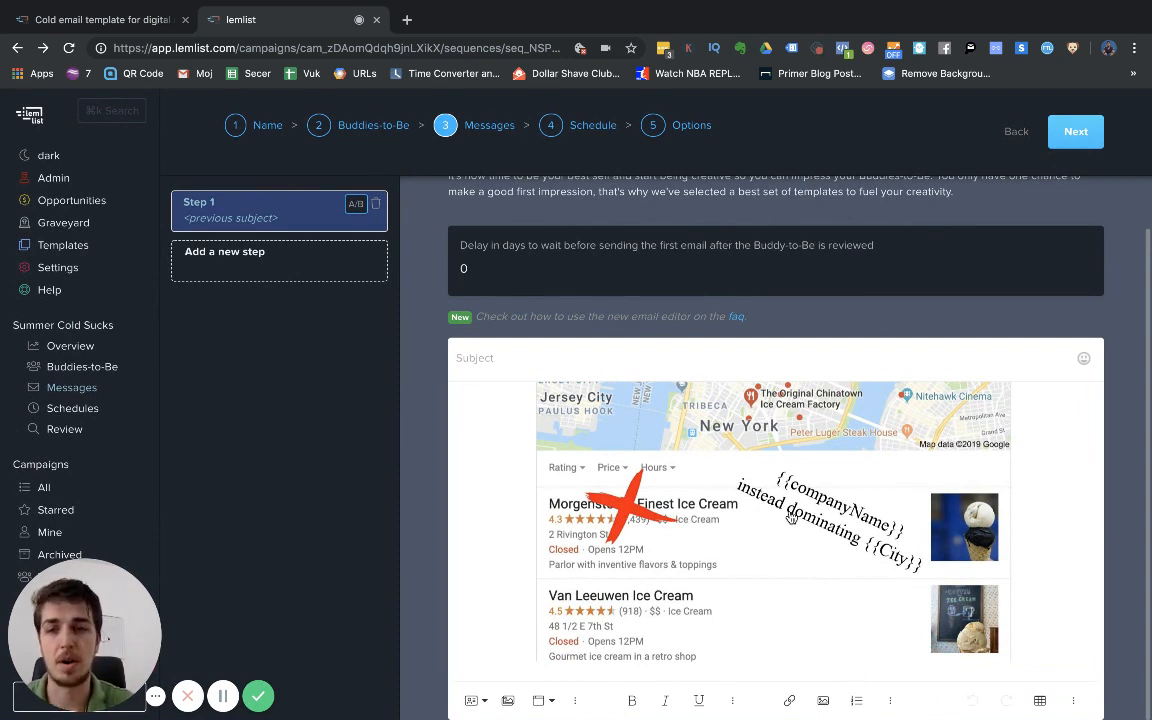
click(280, 270)
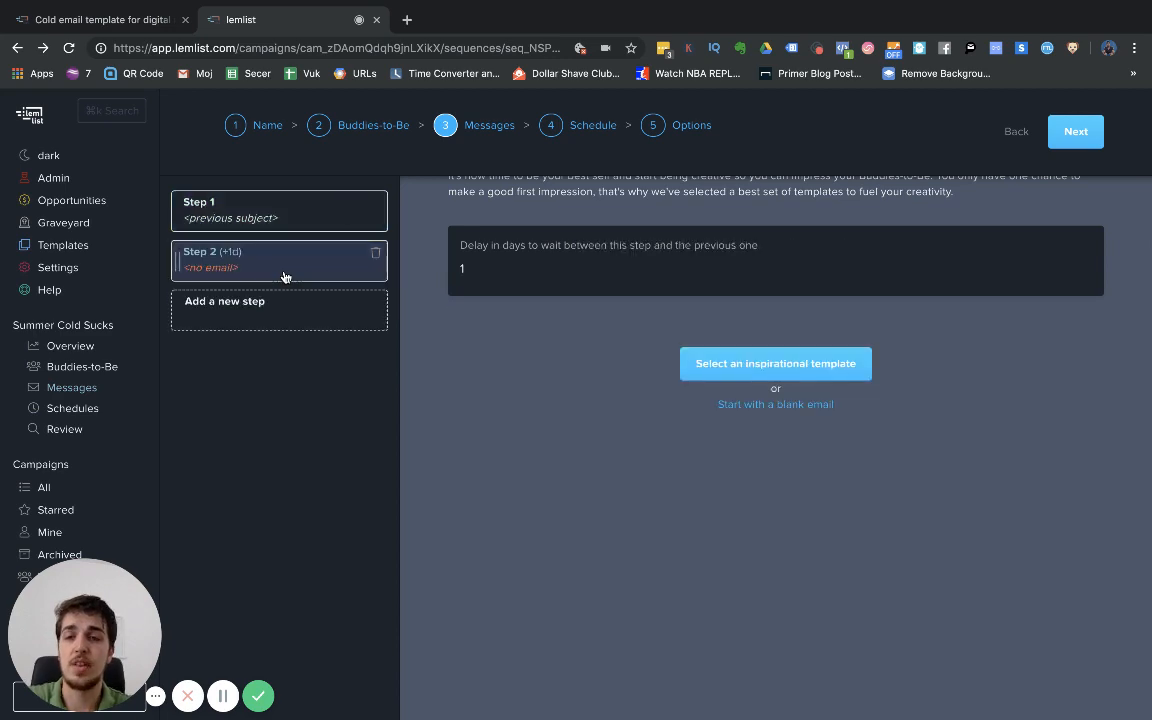
Review the Step 1 email with its map image and the coffee business email example in the lemlist blog article
click(232, 229)
scroll(762, 435, down, 5)
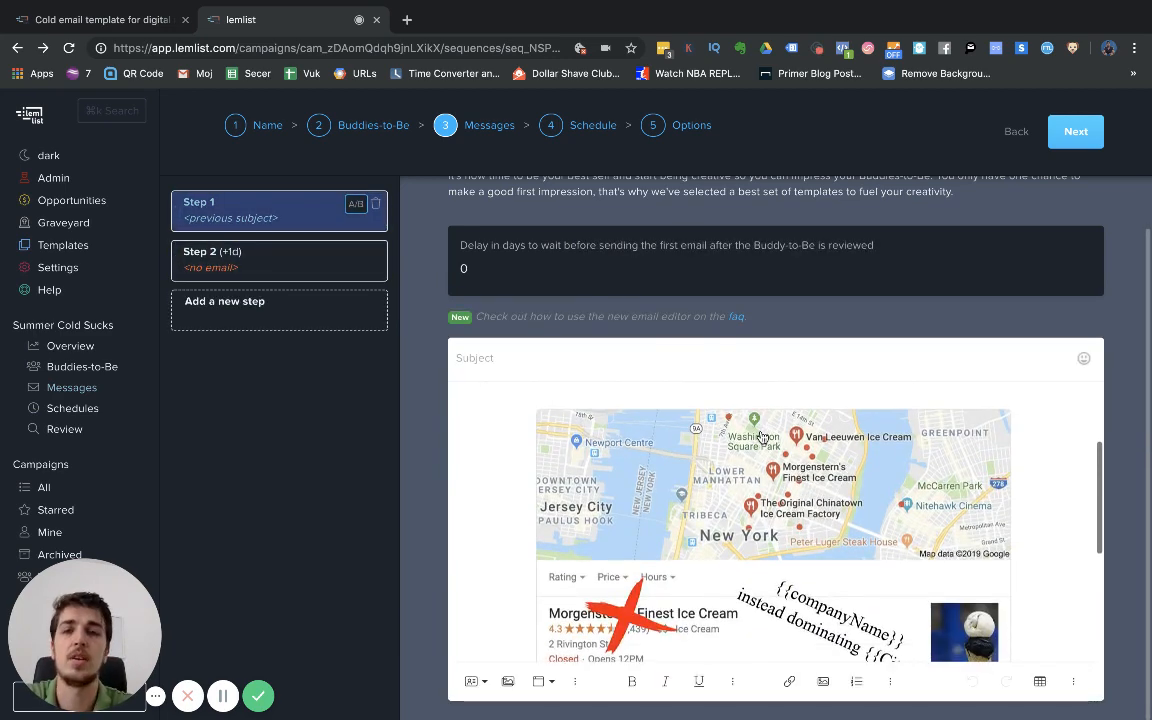
click(110, 19)
scroll(524, 361, down, 10)
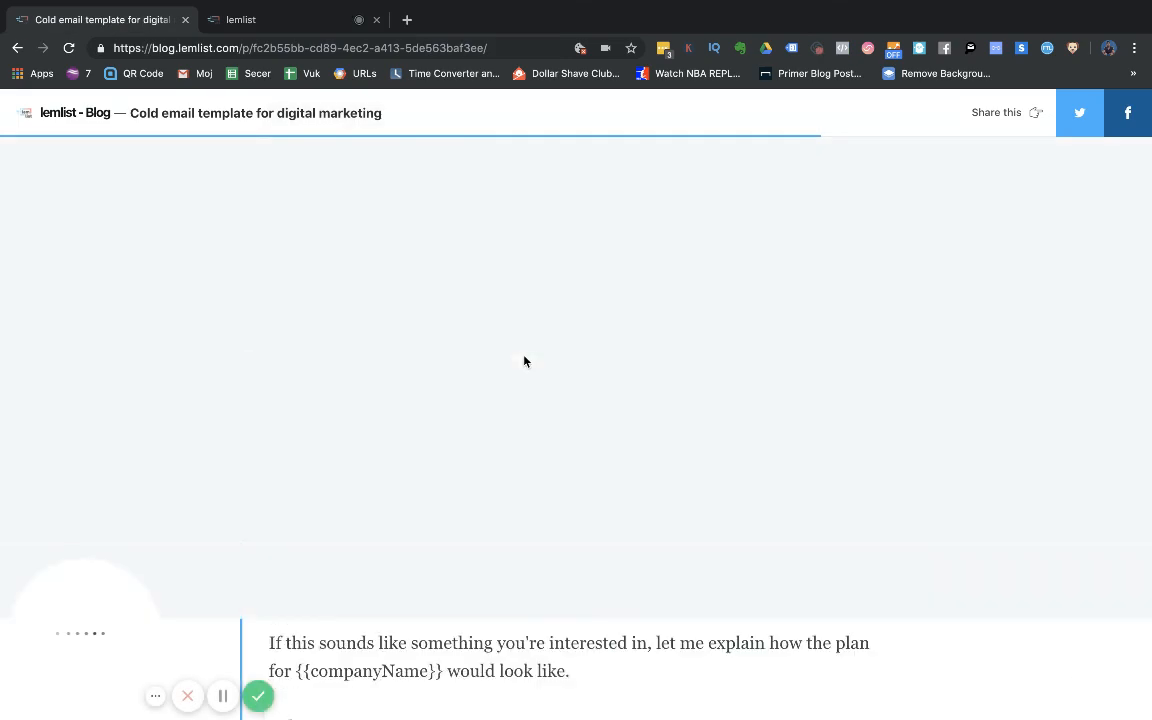
scroll(525, 361, up, 10)
scroll(525, 361, down, 1)
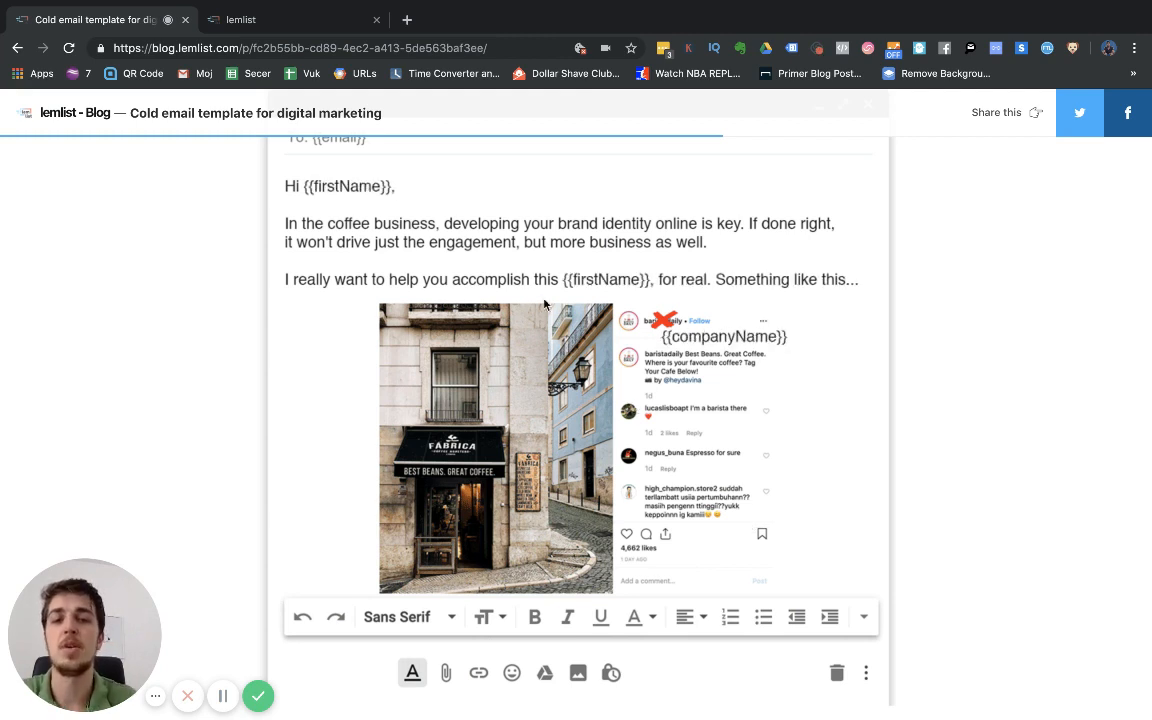
click(336, 29)
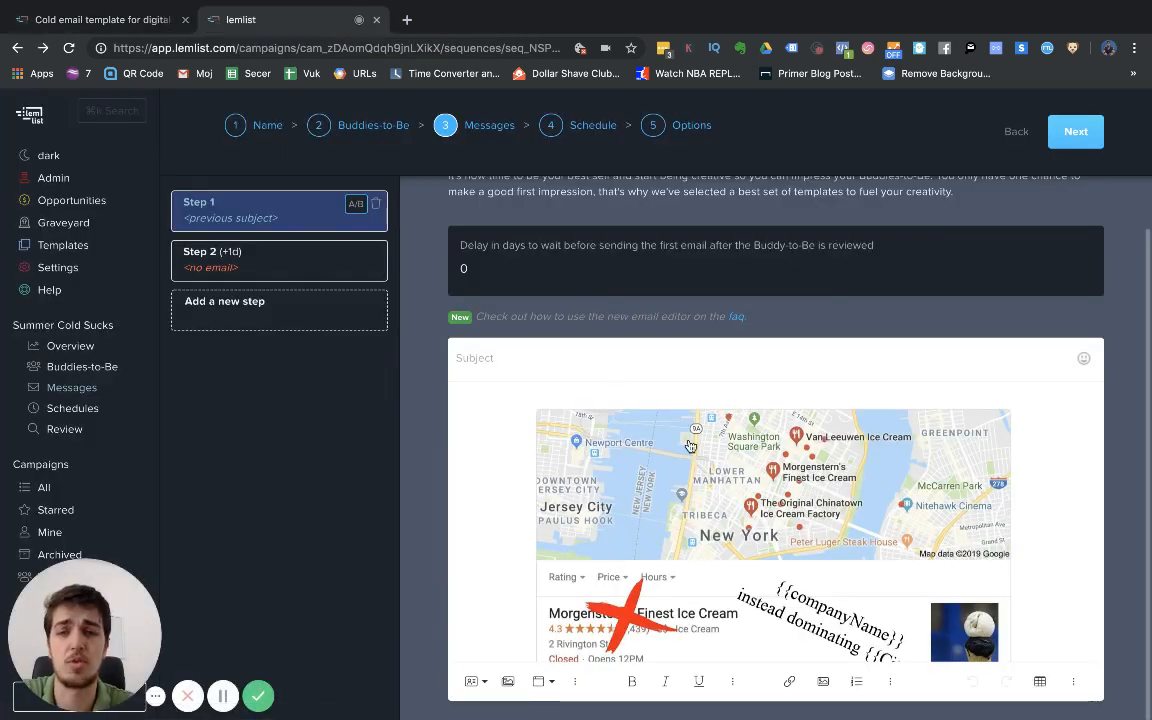
Fill Step 2 with the "Local Dig Services - follow-up" inspirational template
click(330, 266)
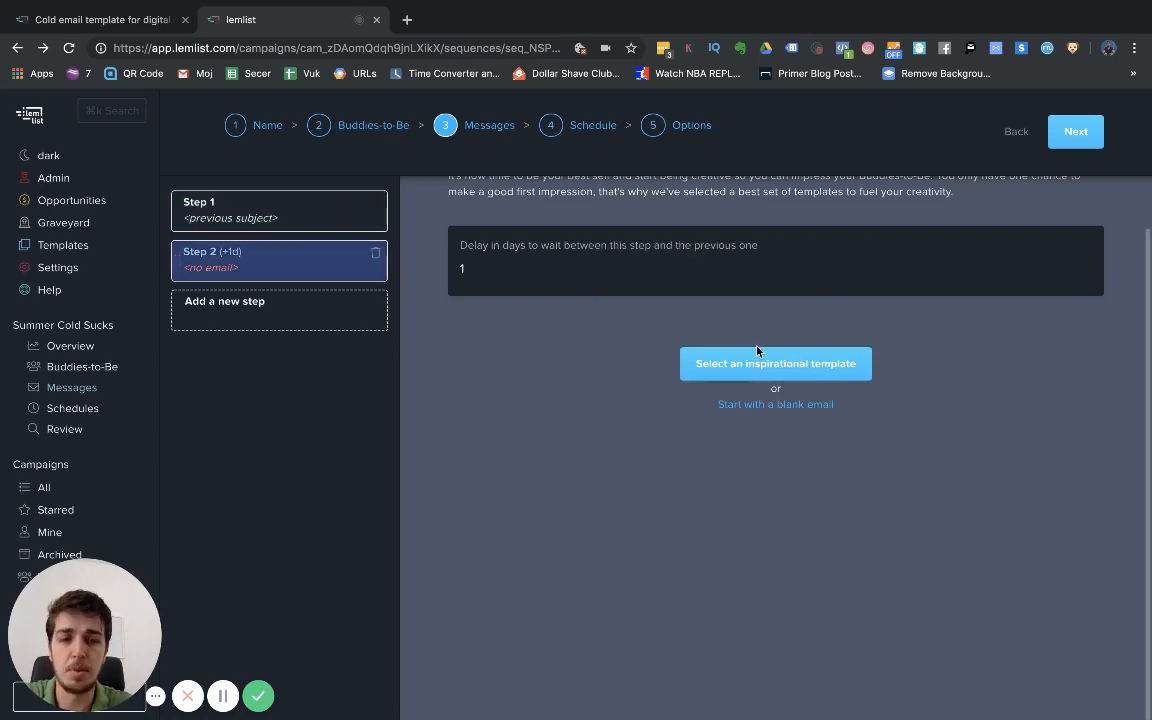
click(810, 370)
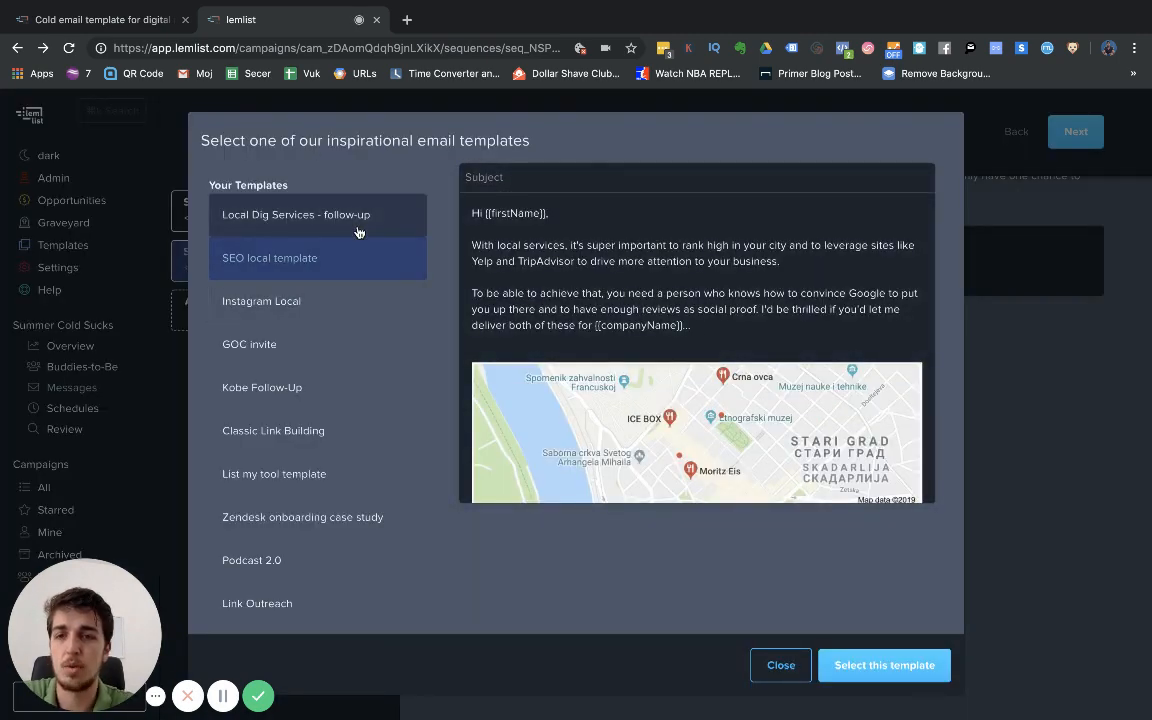
click(335, 214)
click(860, 664)
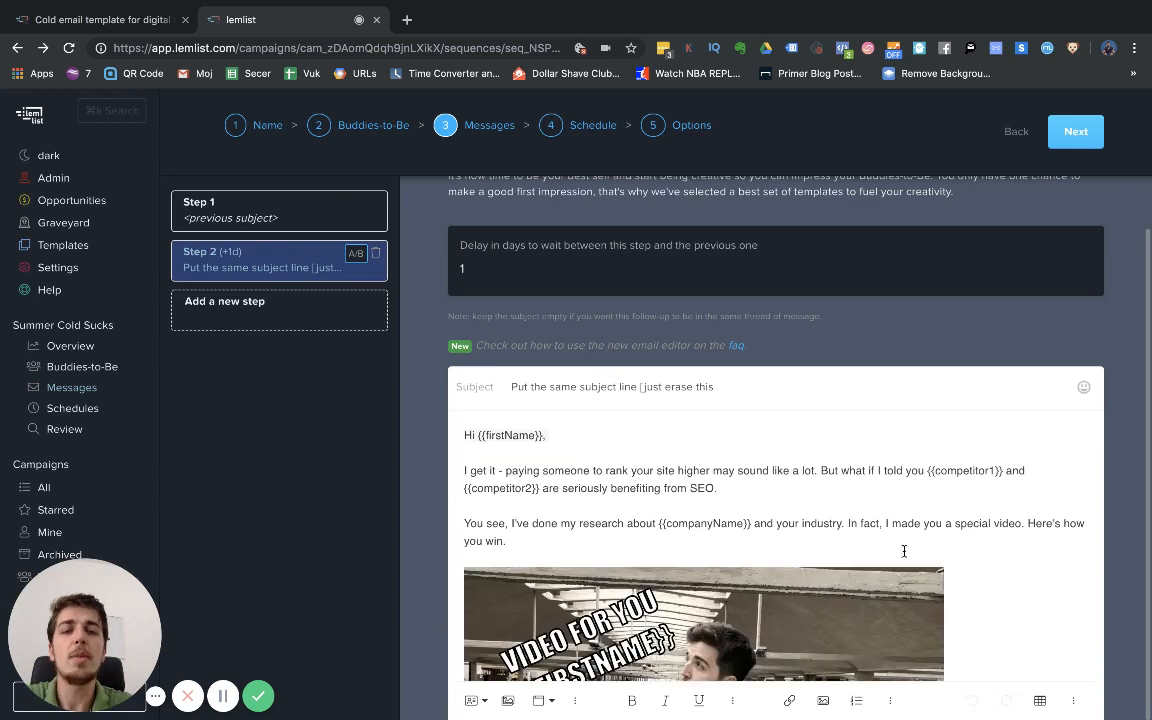
Delete the "Video for you {{firstName}}" image from the Step 2 email body
scroll(903, 550, down, 1)
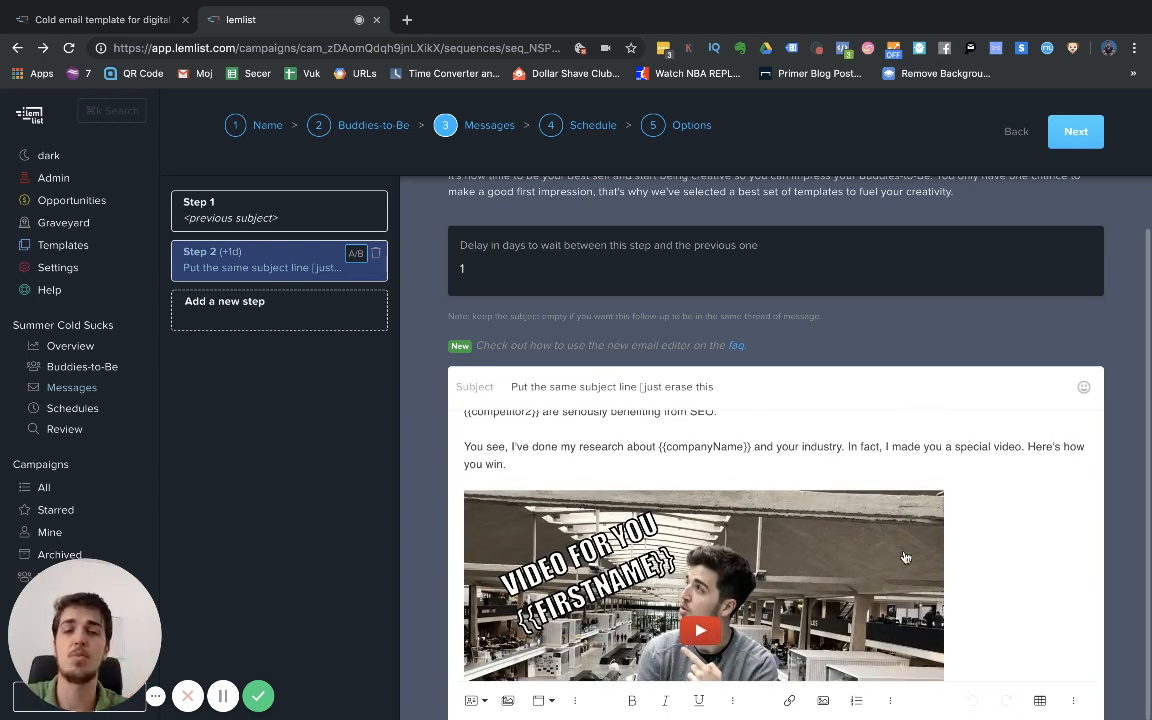
scroll(905, 557, up, 1)
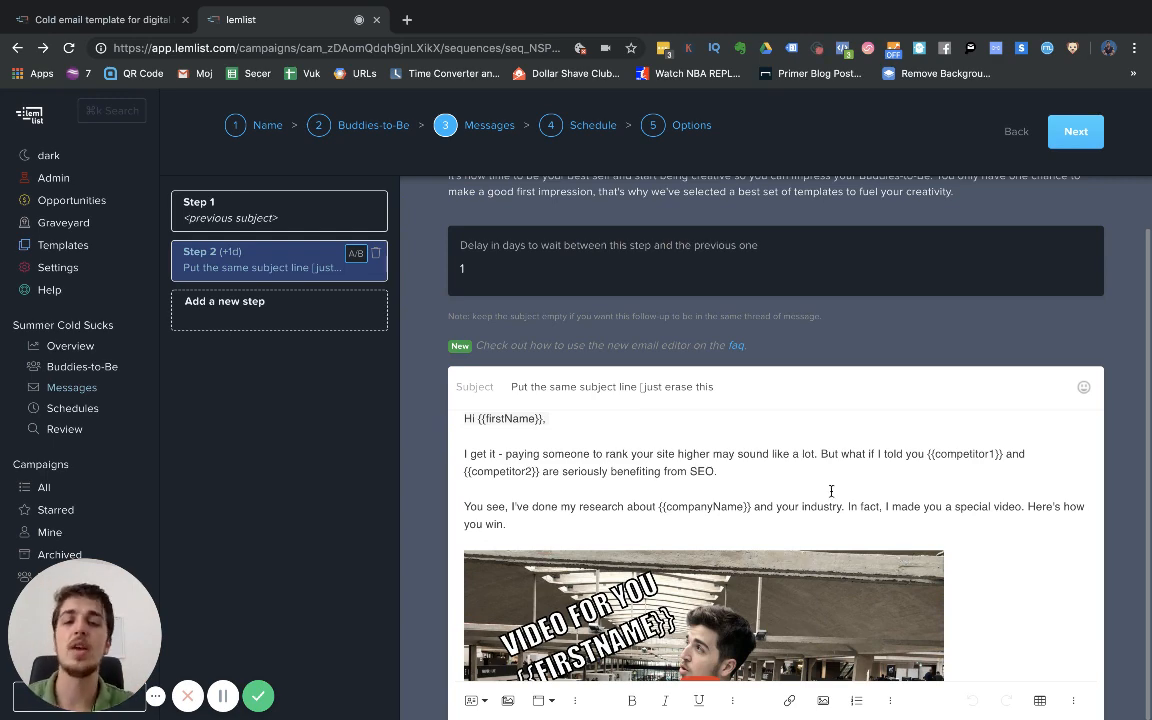
scroll(831, 490, down, 1)
scroll(831, 497, down, 1)
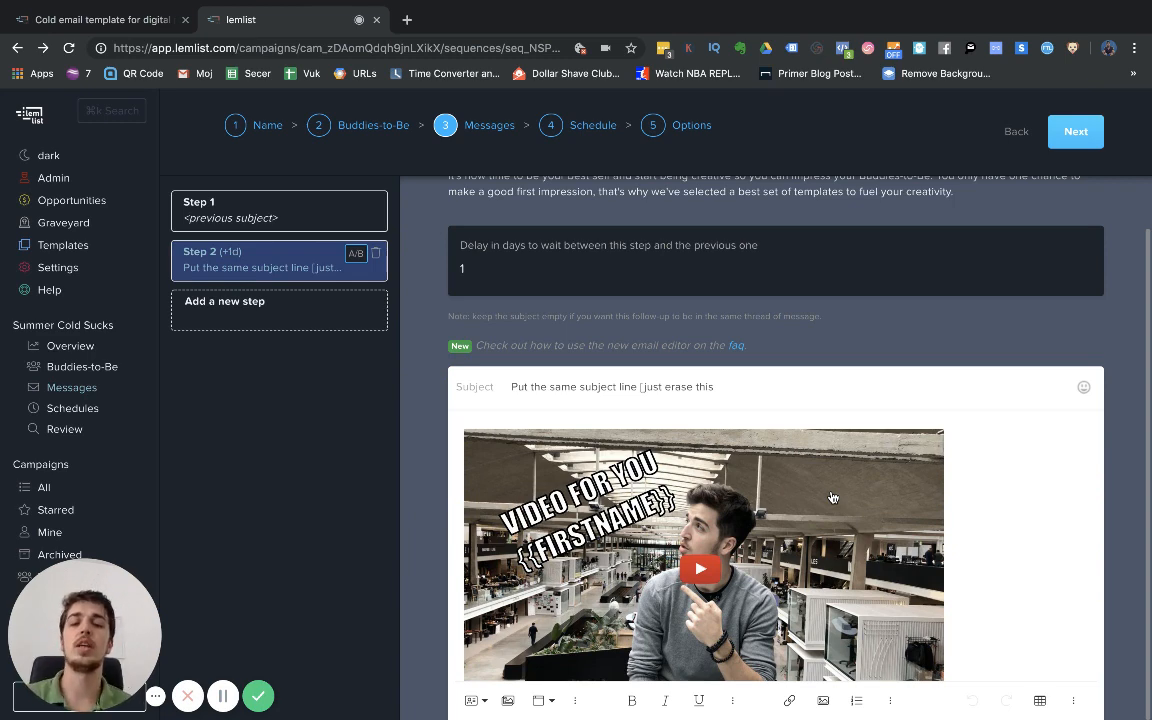
click(832, 497)
key(BackSpace)
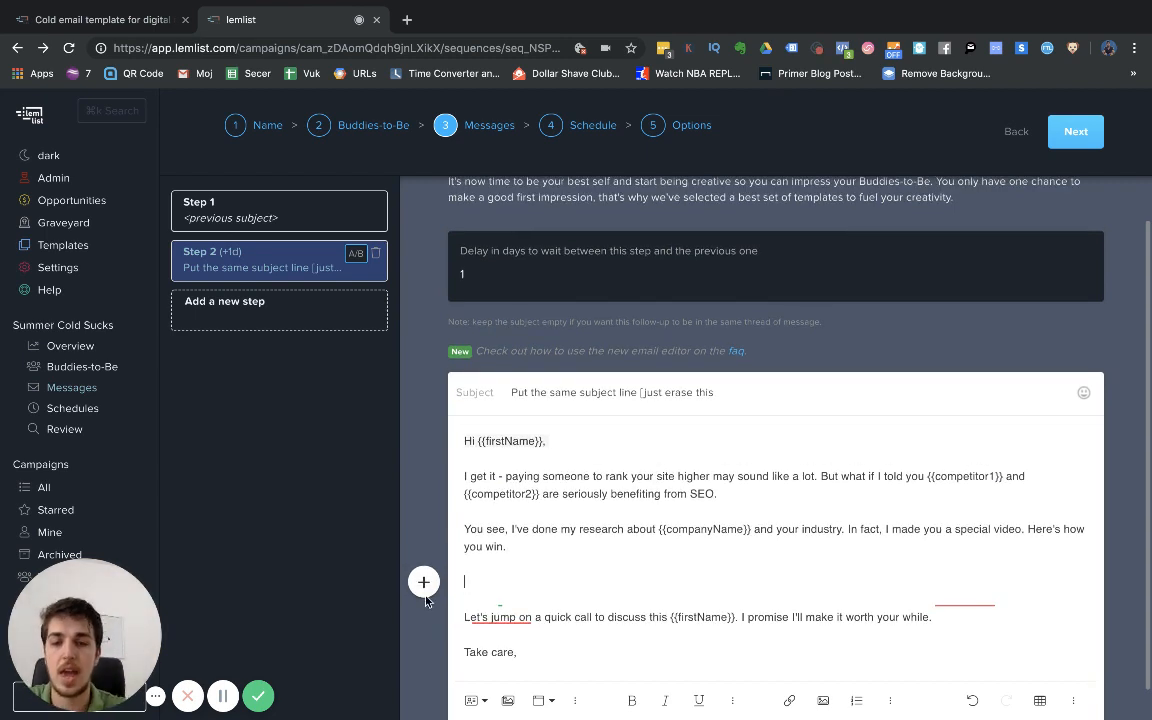
Insert a new personalized image based on the Blank template at the empty line of the follow-up email
click(424, 590)
click(480, 586)
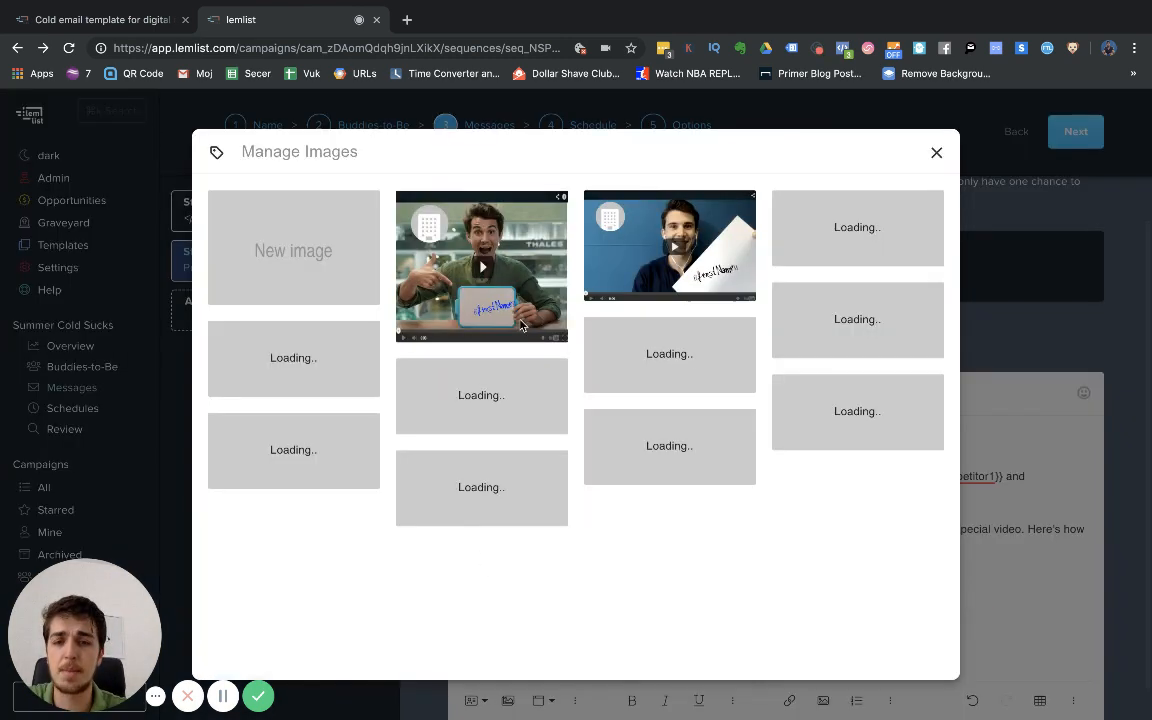
click(322, 249)
click(649, 137)
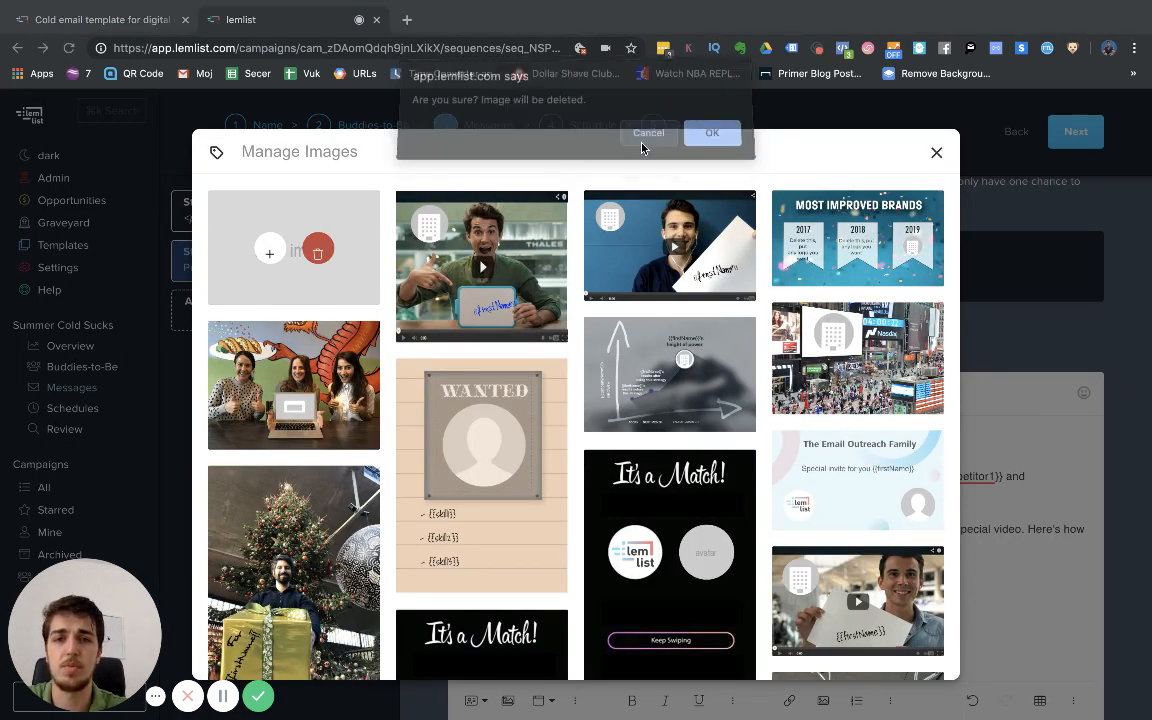
click(272, 252)
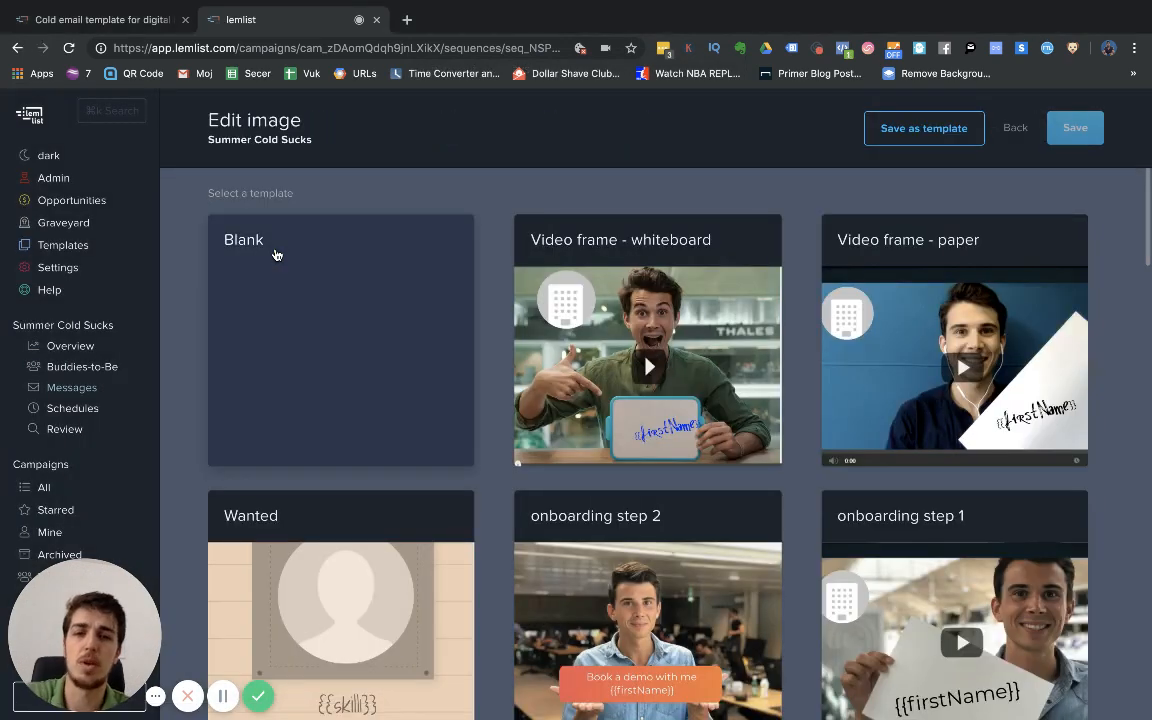
click(302, 290)
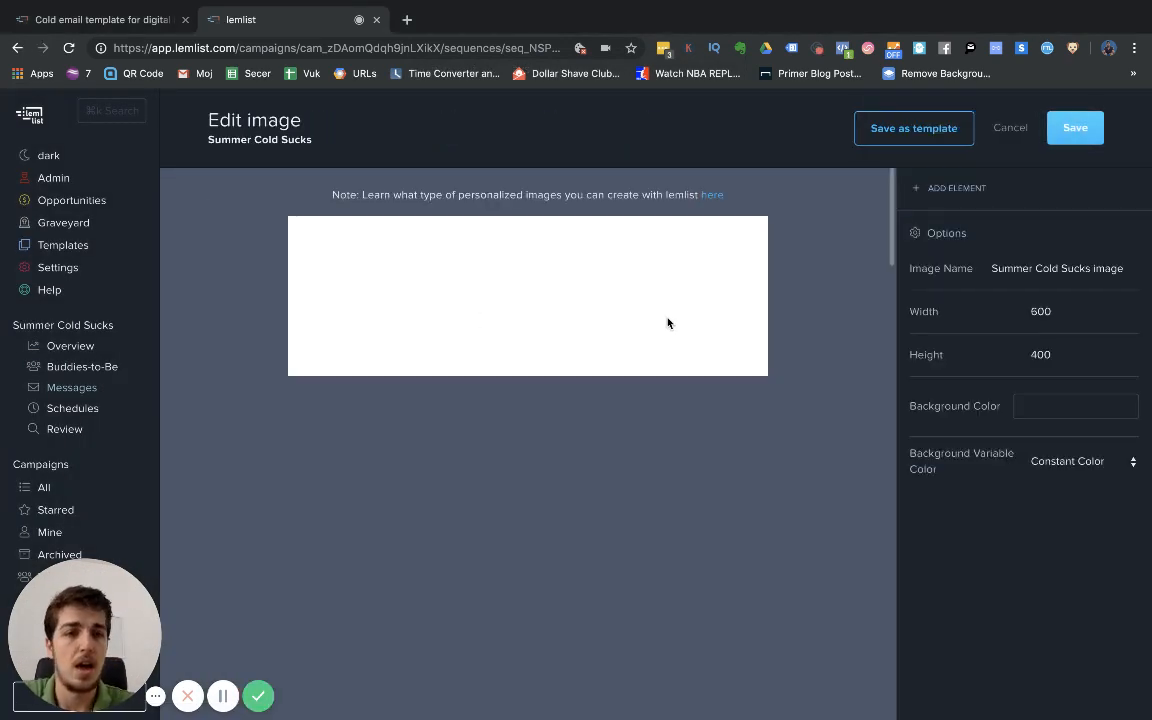
Add an image element, upload the "Image example" file to it, and use the picture as the background
click(935, 190)
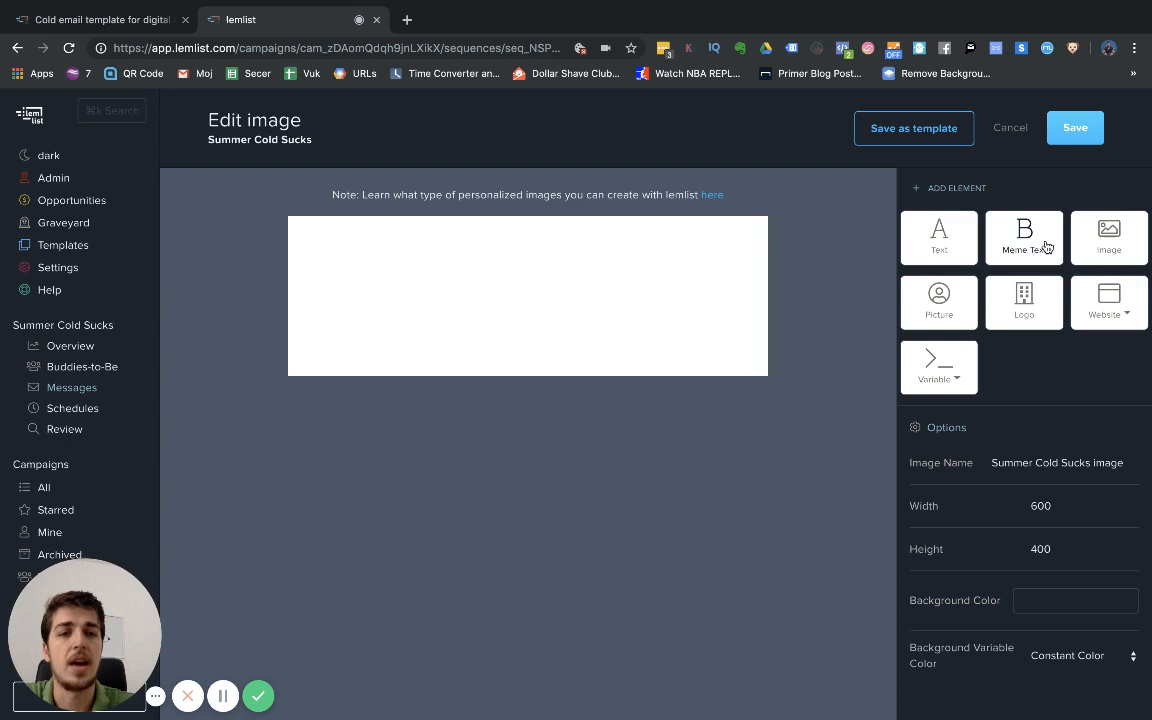
click(1113, 247)
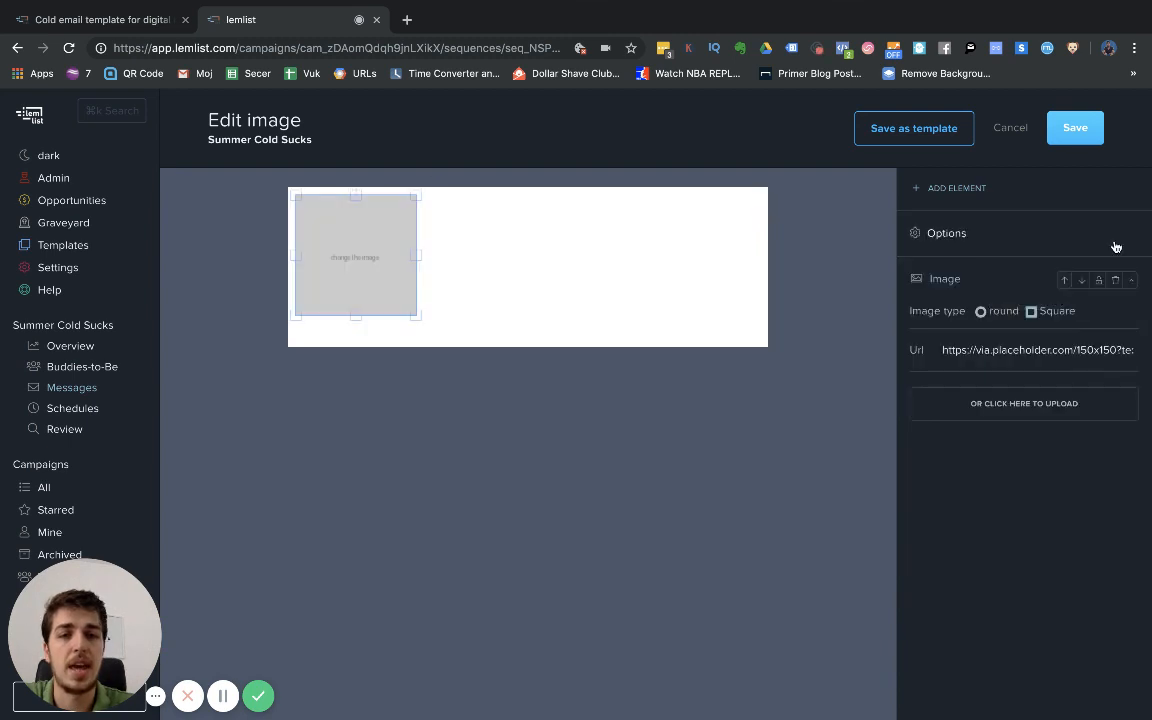
click(993, 411)
click(418, 42)
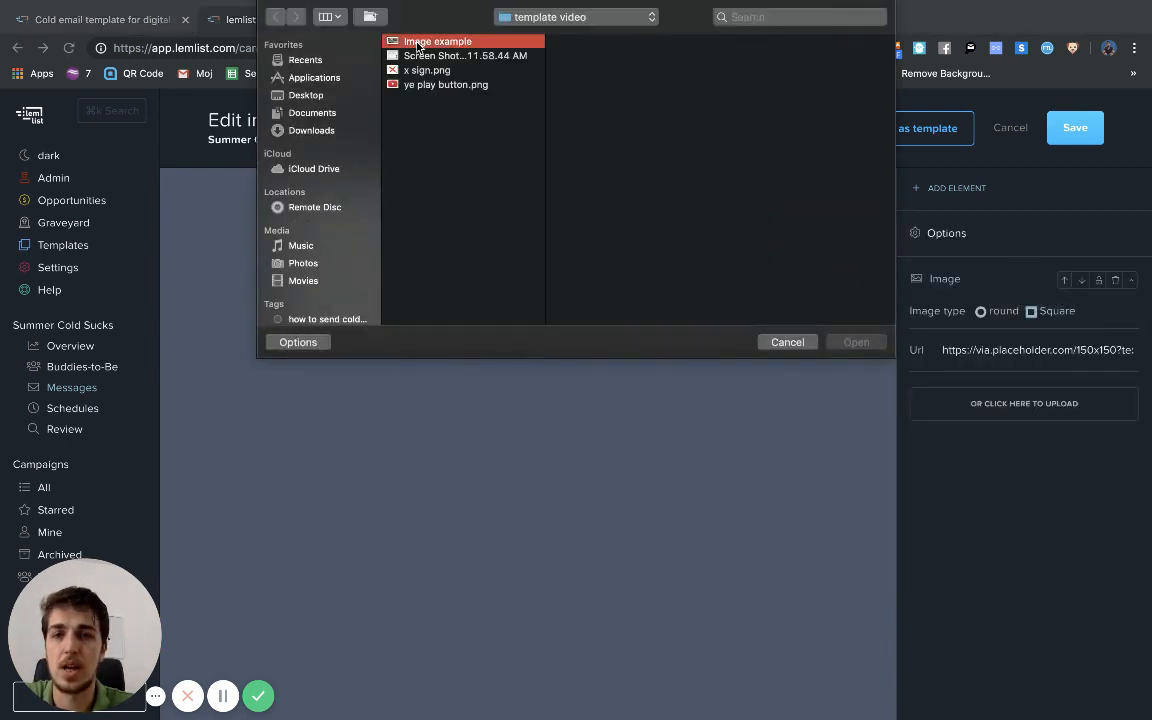
double_click(418, 43)
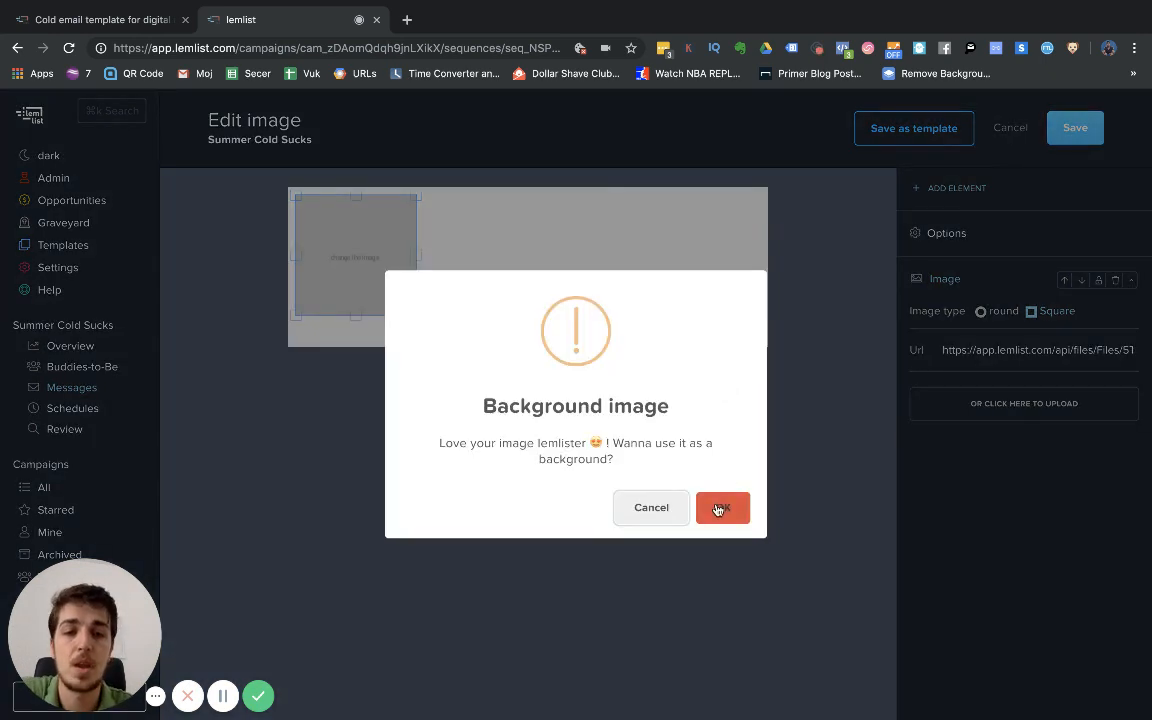
click(719, 509)
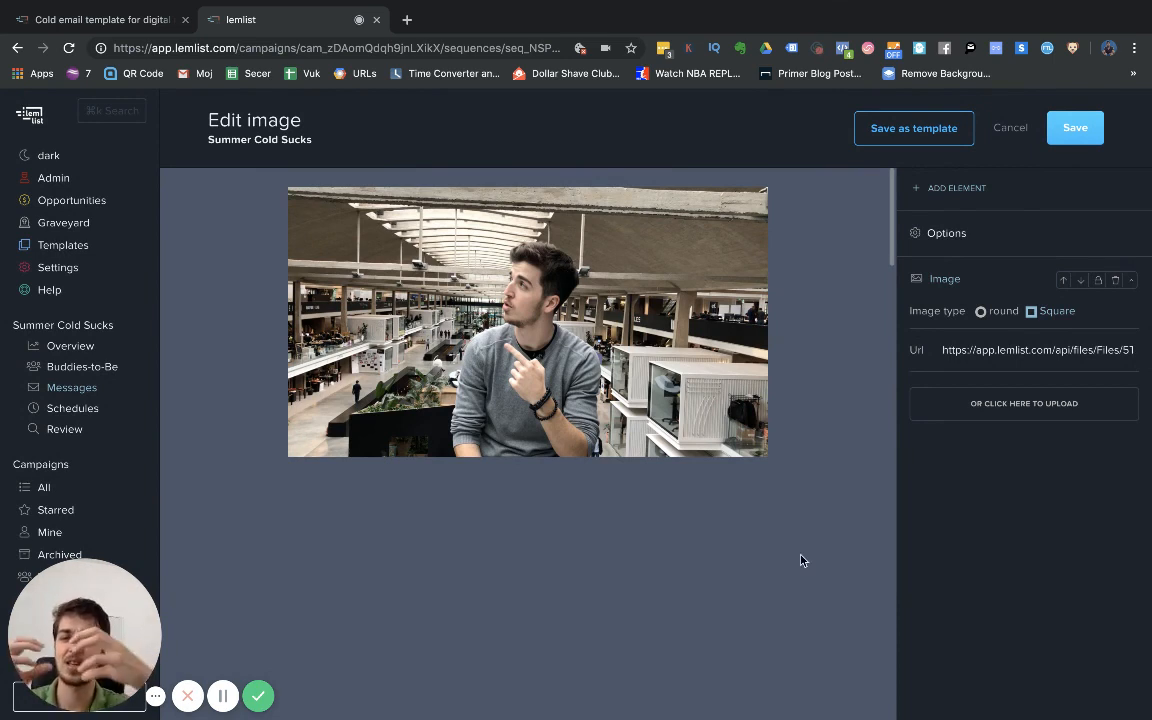
Add a meme text element reading "Video for you" with {{firstName}} on the second line
click(955, 200)
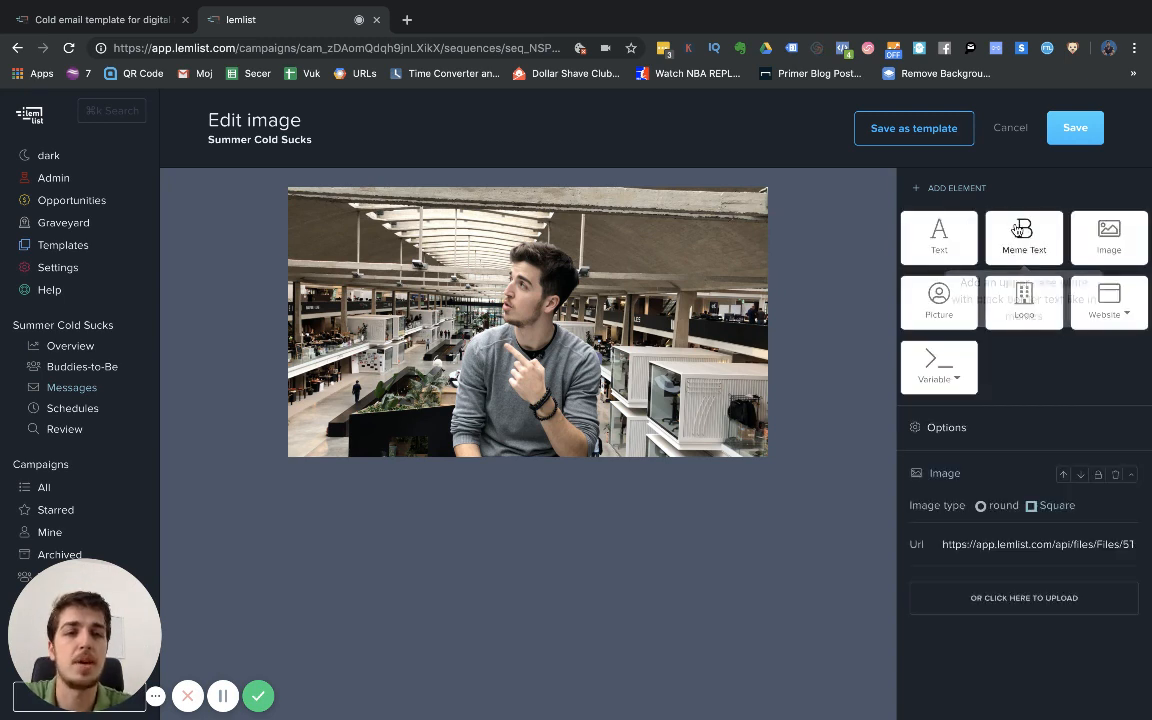
click(1025, 240)
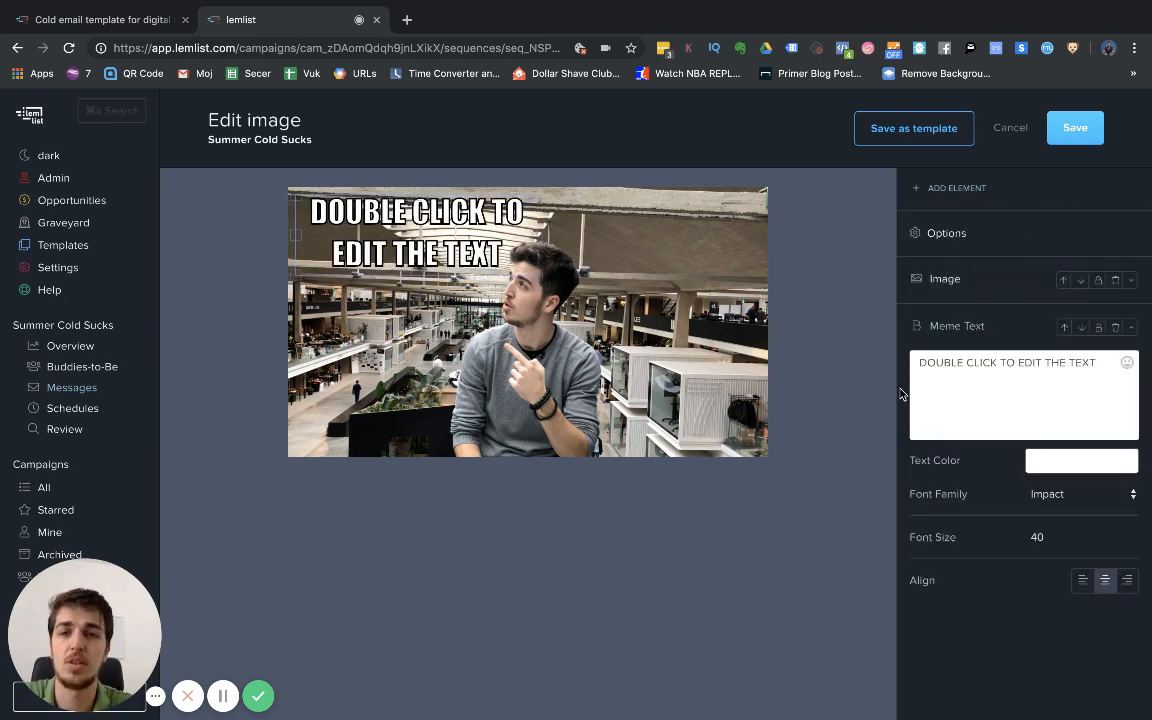
triple_click(985, 368)
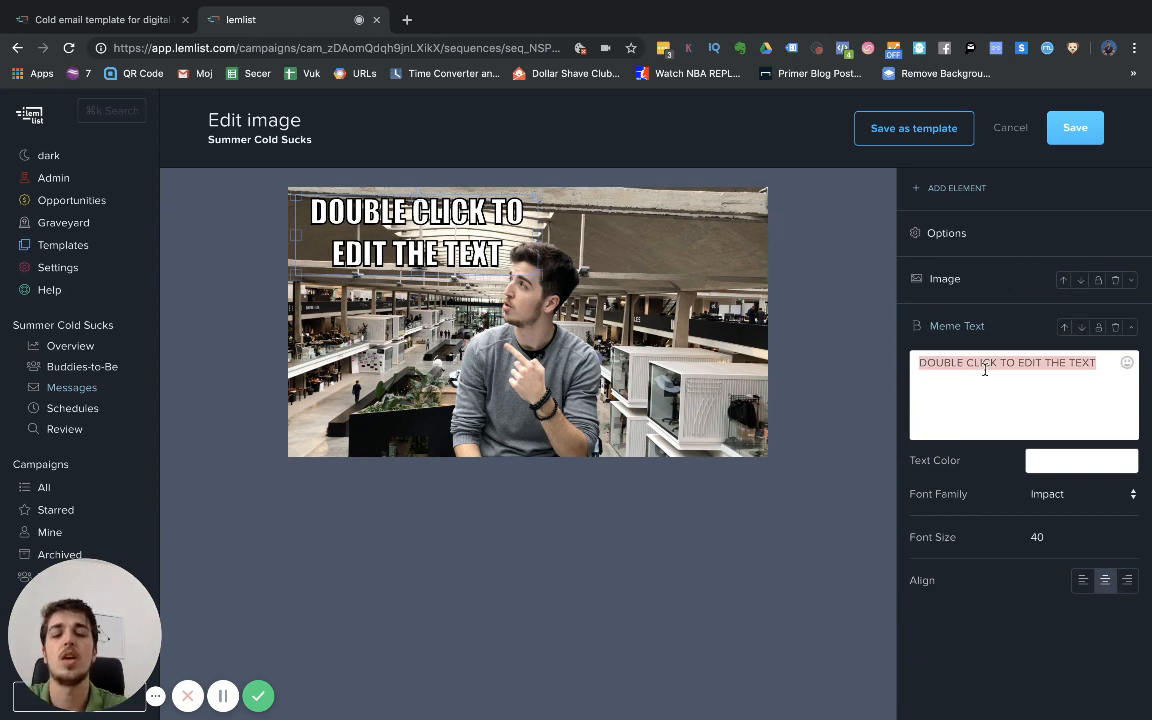
key(BackSpace)
text(Vid)
key(BackSpace)
key(BackSpace)
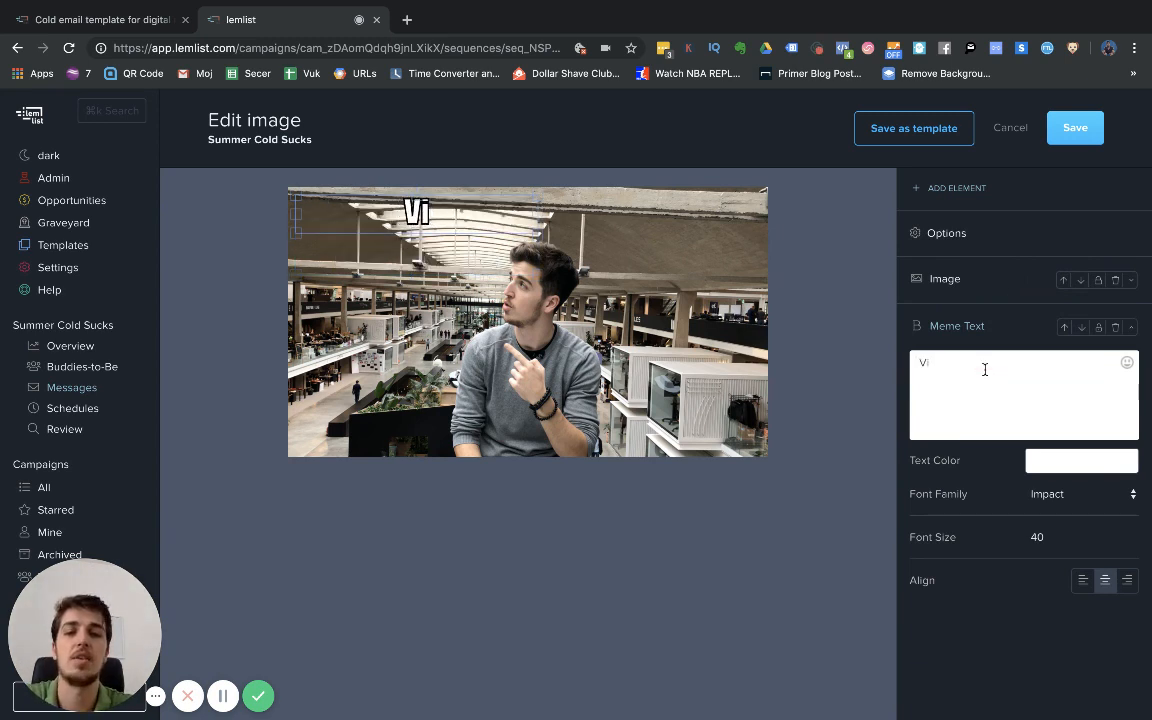
text(ideo for you)
key(Return)
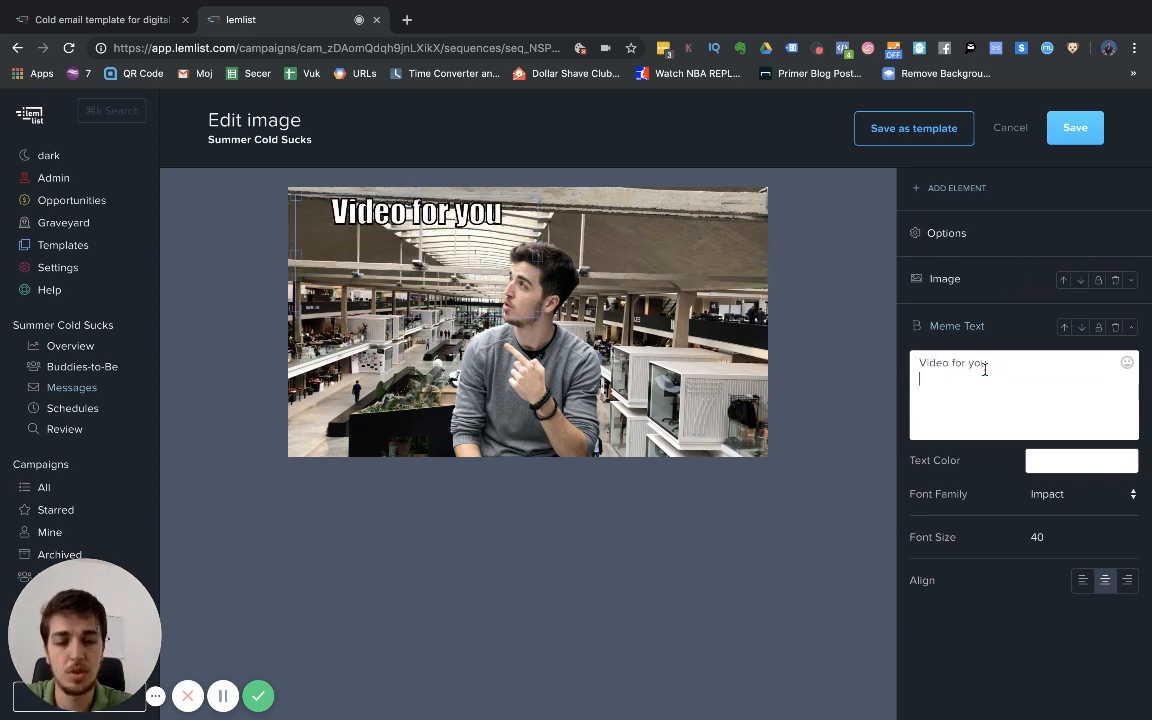
text({{}firstName})
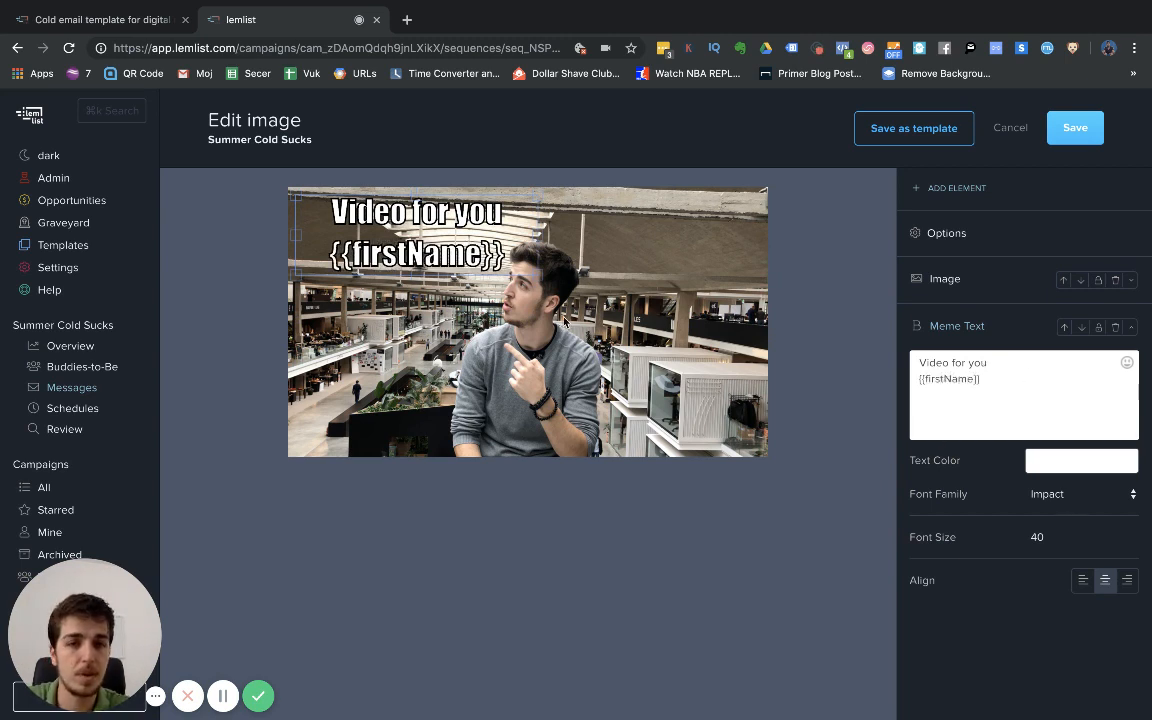
Set the meme text's font size to 36, tilt it counterclockwise, and place it beside the man's head
double_click(1053, 533)
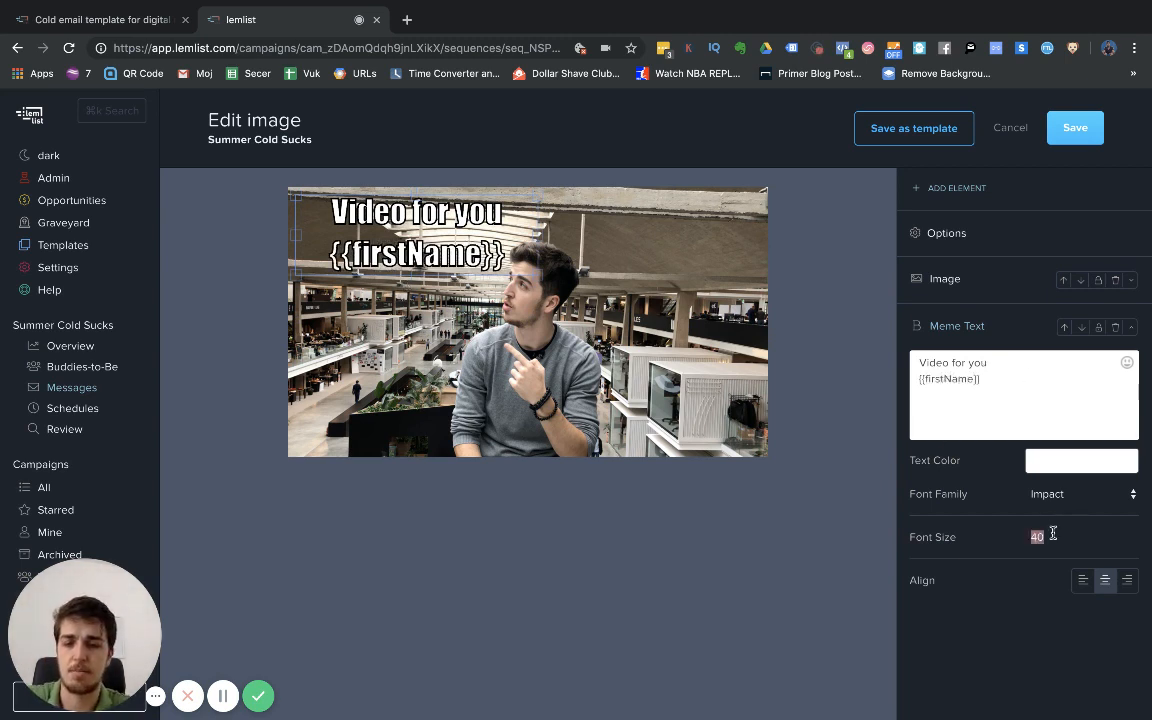
text(36)
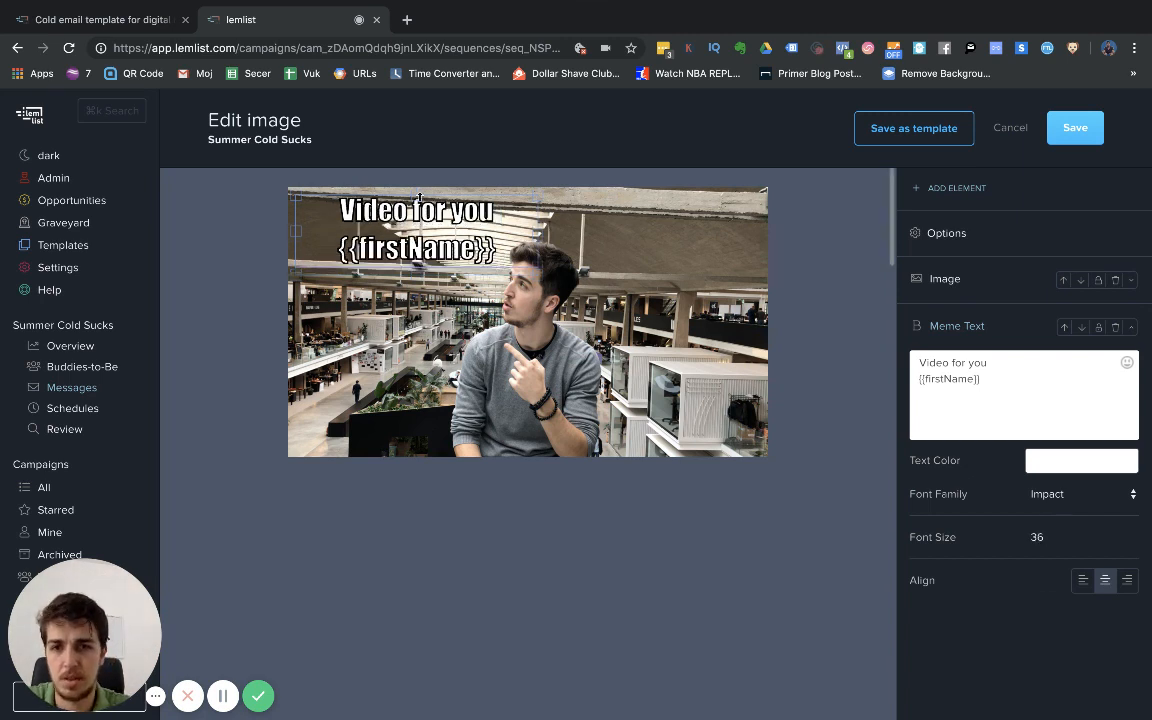
drag(419, 197, 520, 228)
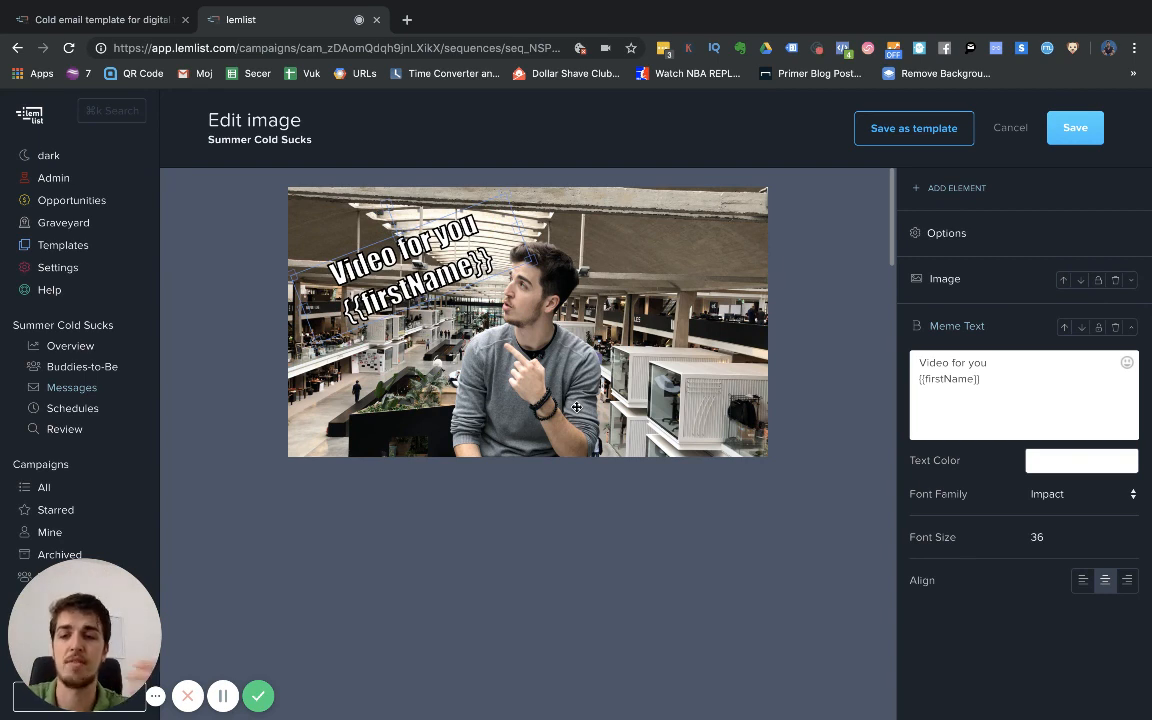
drag(398, 251, 432, 273)
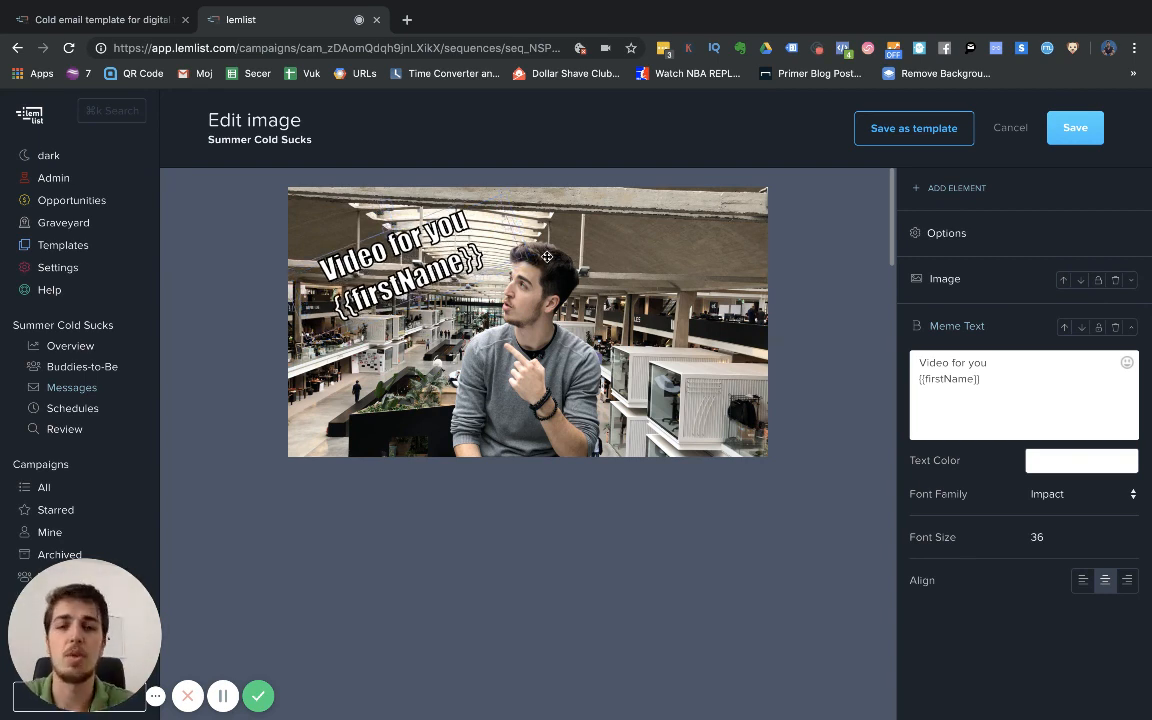
Add another image element and upload "ye play button.png" to it
click(960, 200)
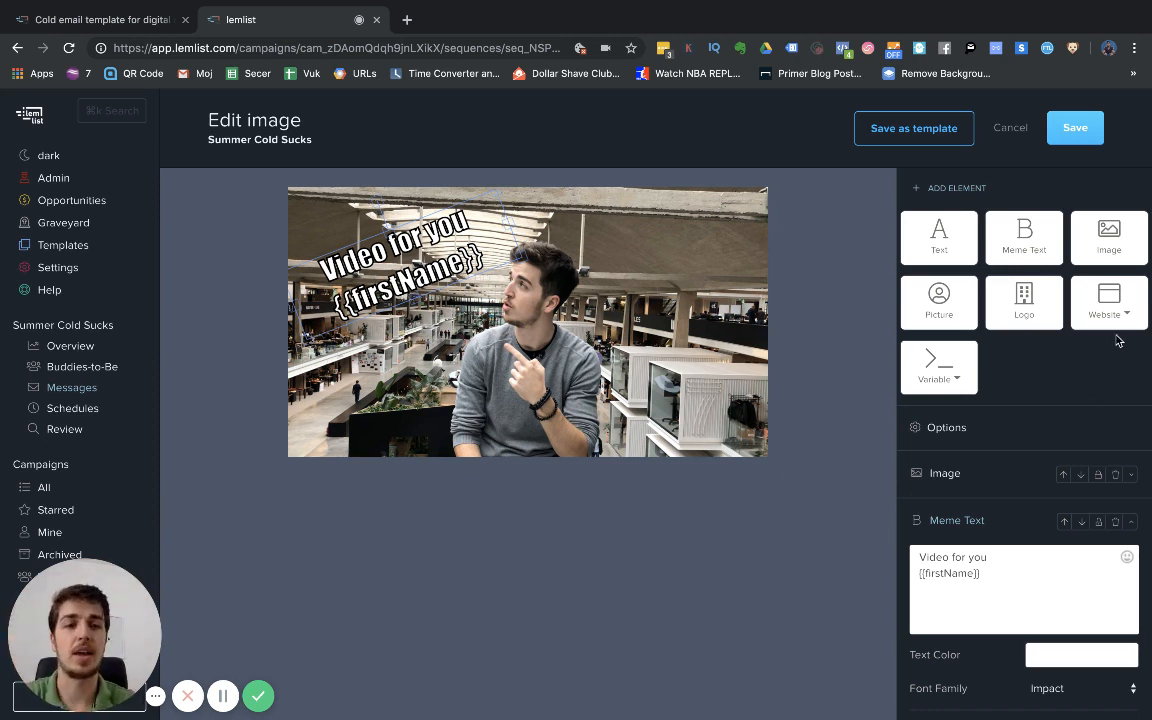
scroll(1019, 468, down, 1)
scroll(1020, 469, up, 1)
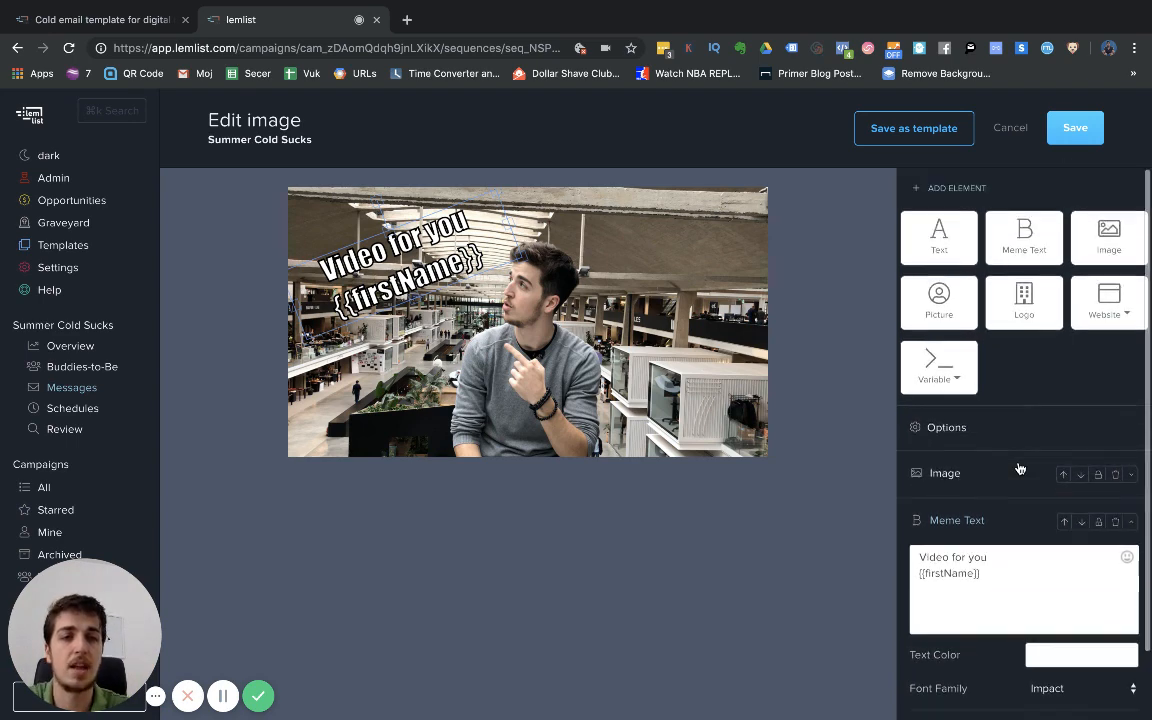
click(1110, 238)
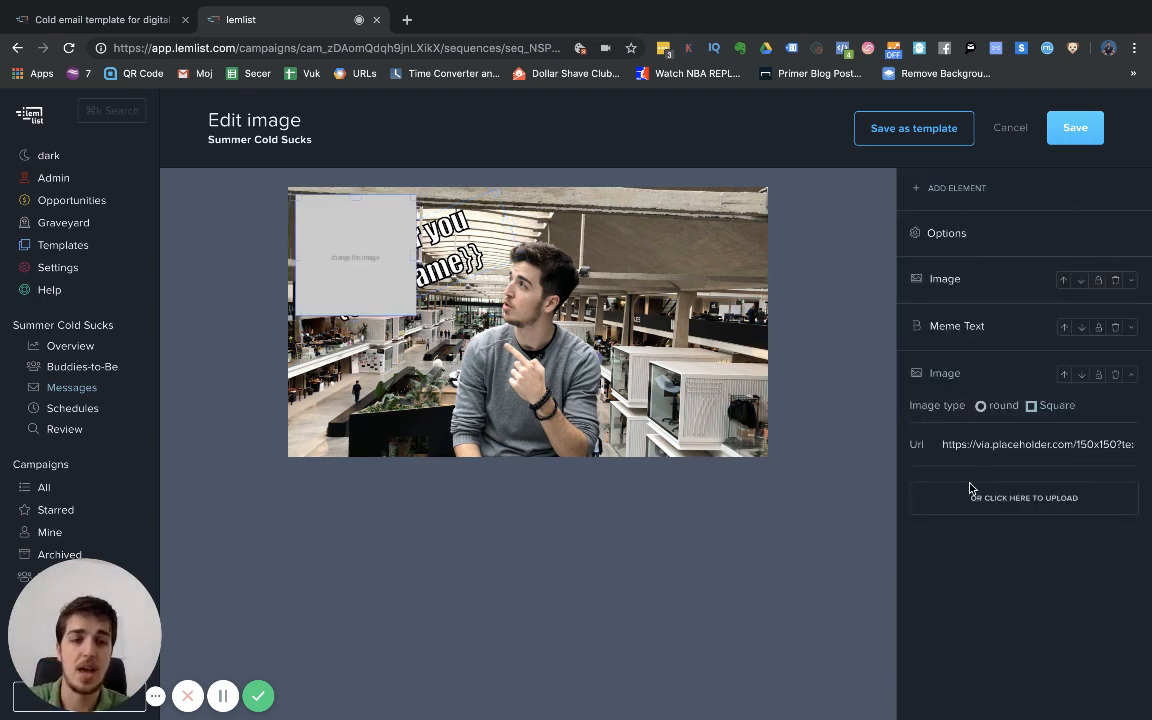
click(949, 515)
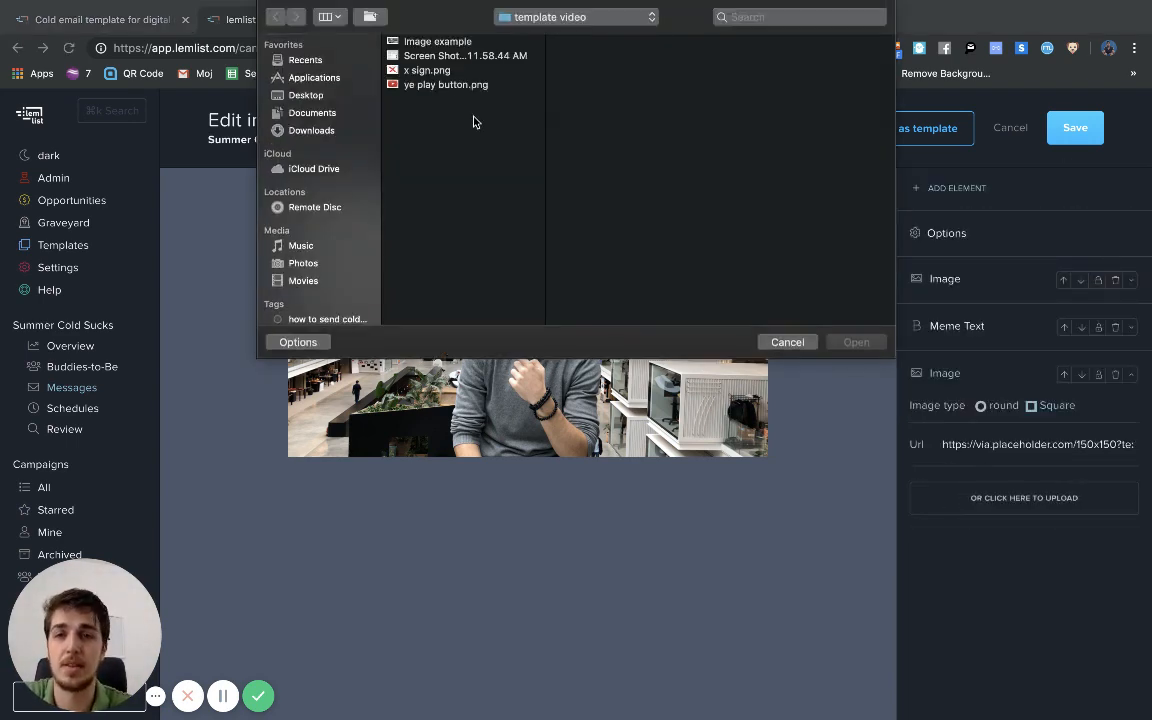
double_click(446, 94)
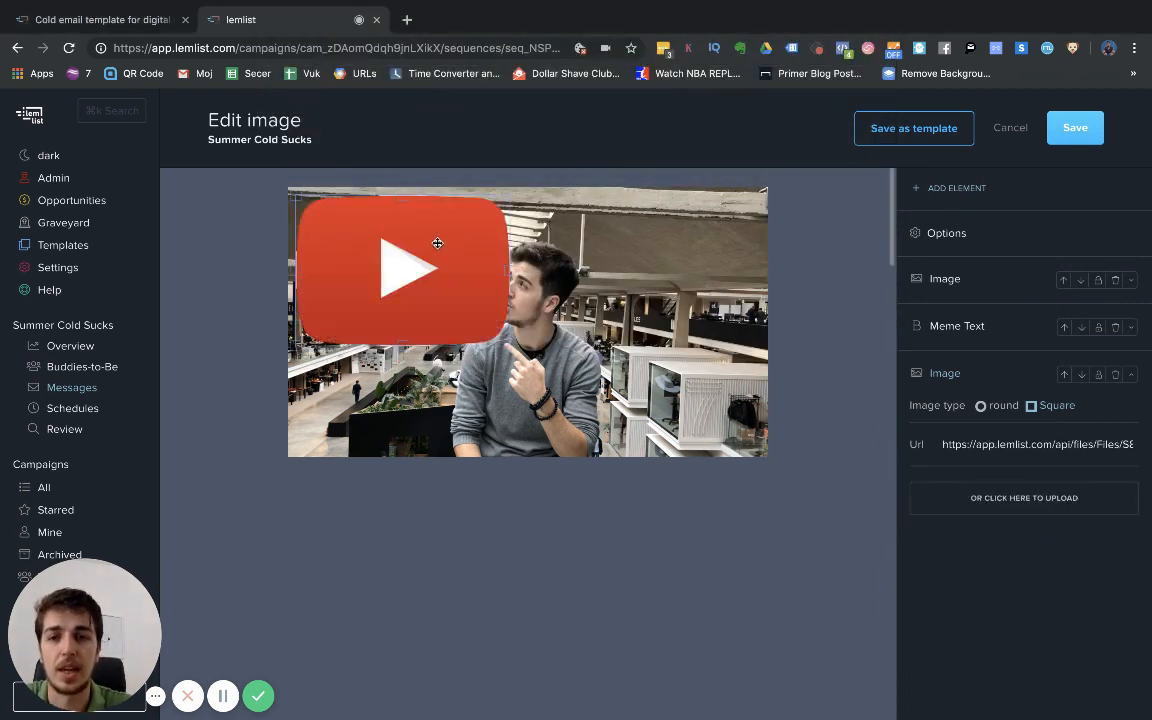
Shrink the play button to a small icon centred on the background picture, and nudge the meme text into position
drag(437, 243, 413, 240)
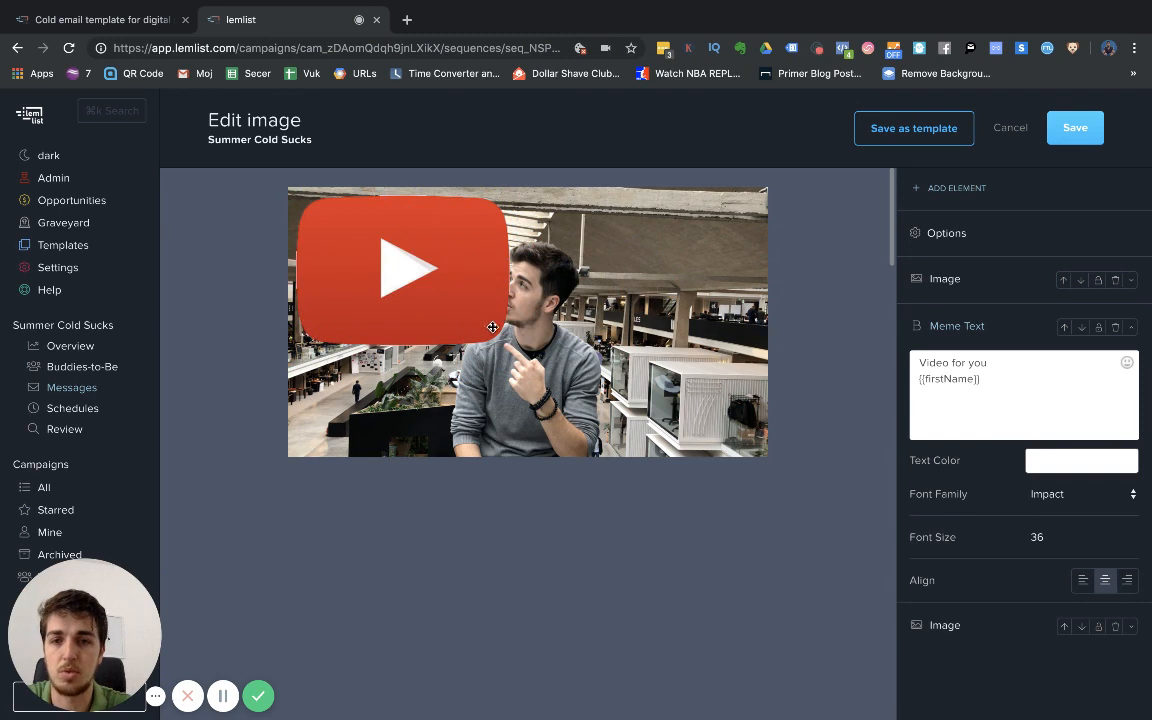
click(380, 265)
drag(380, 265, 605, 341)
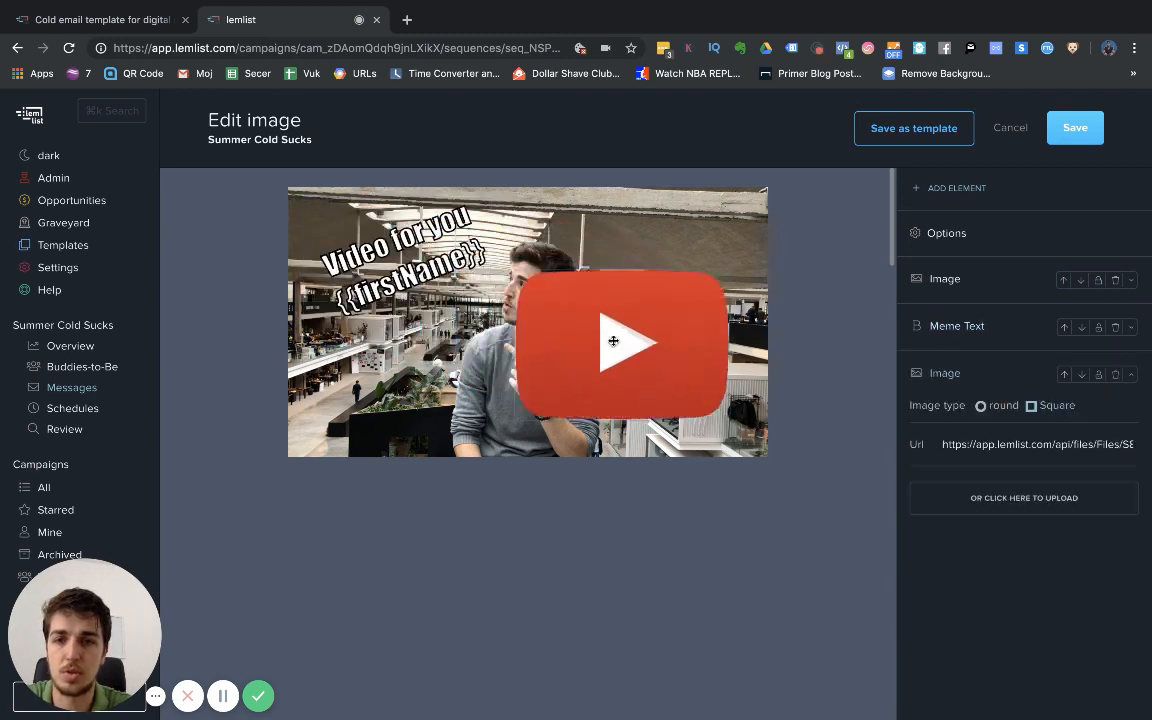
drag(706, 287, 518, 329)
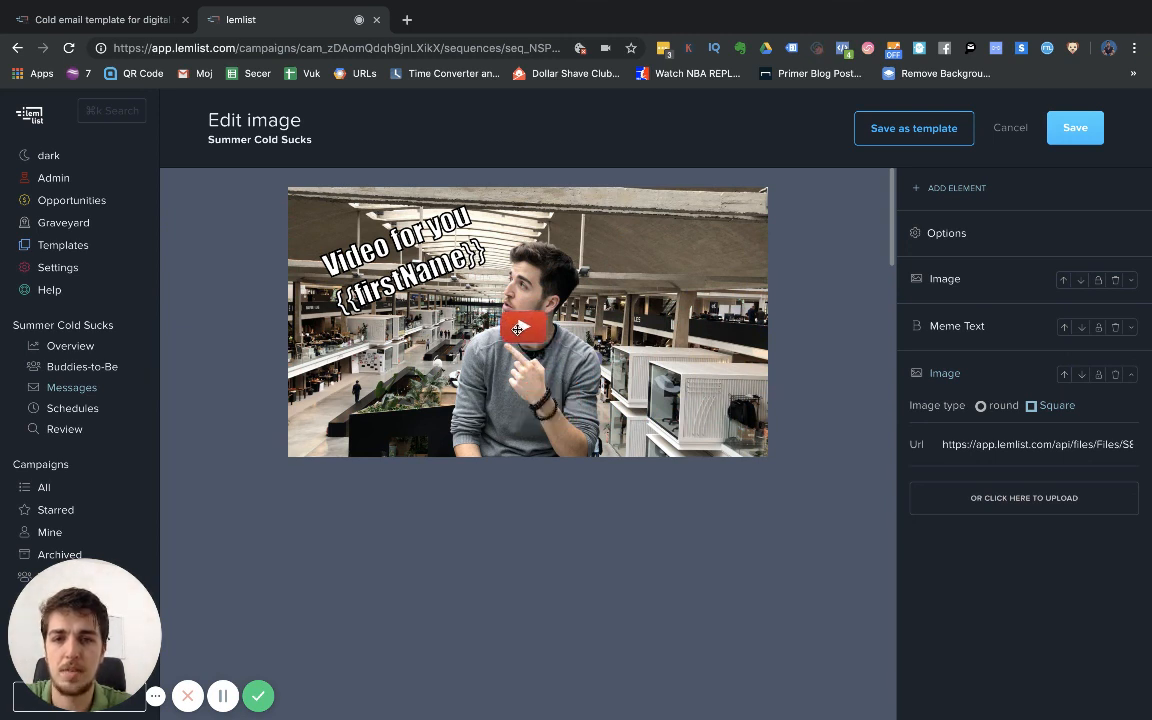
click(410, 298)
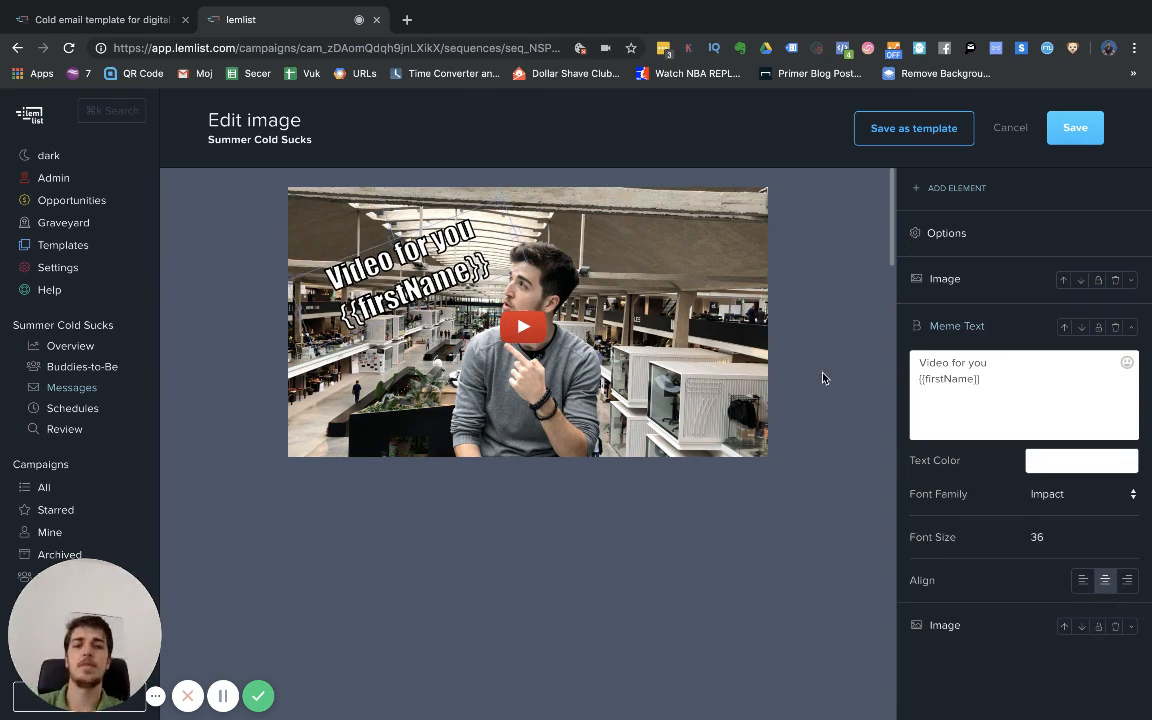
Save the personalized image and return to the Step 2 email
click(976, 188)
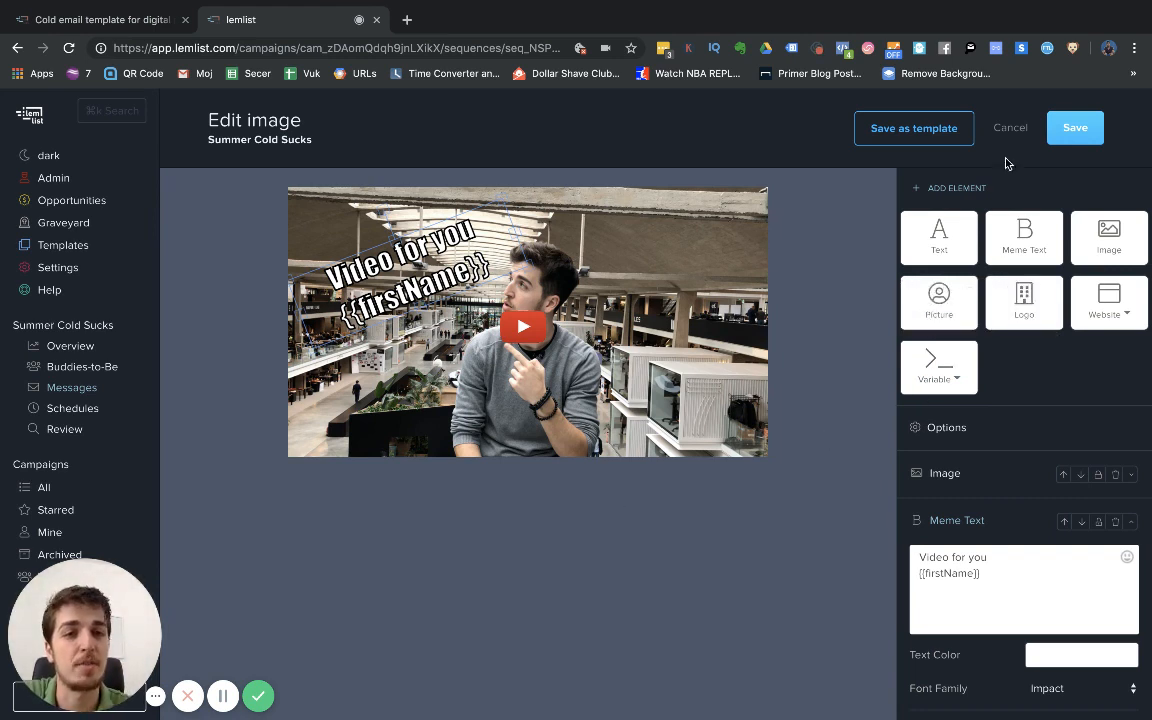
click(1088, 143)
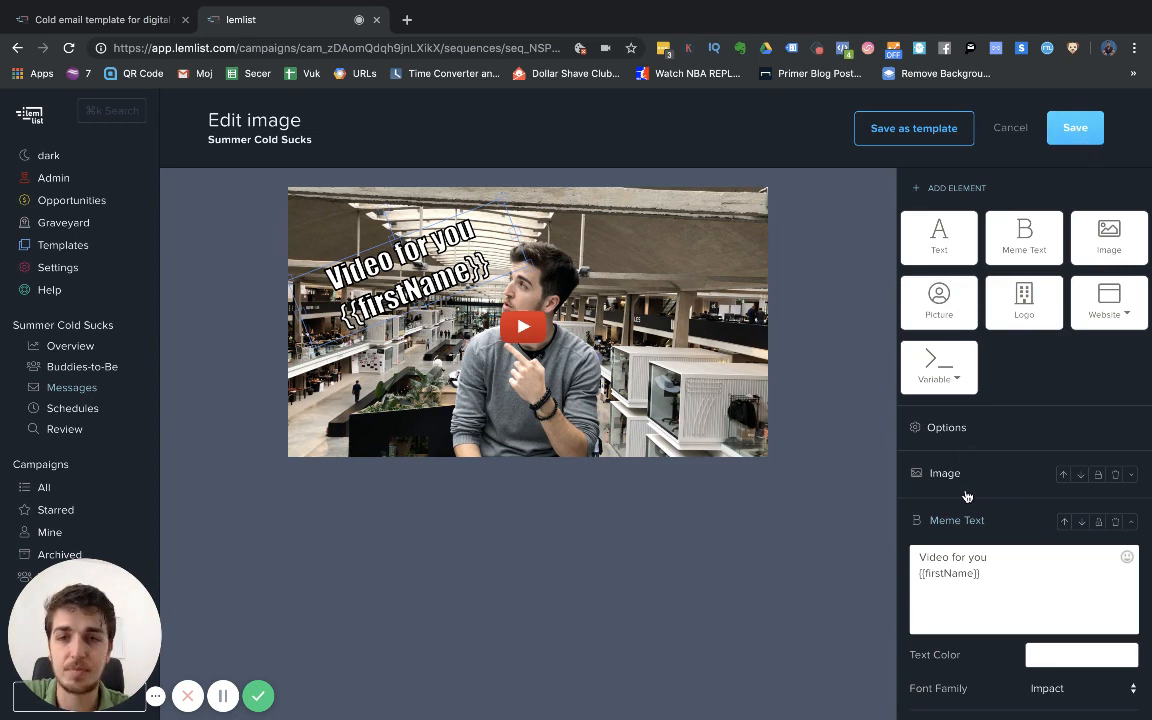
click(1018, 132)
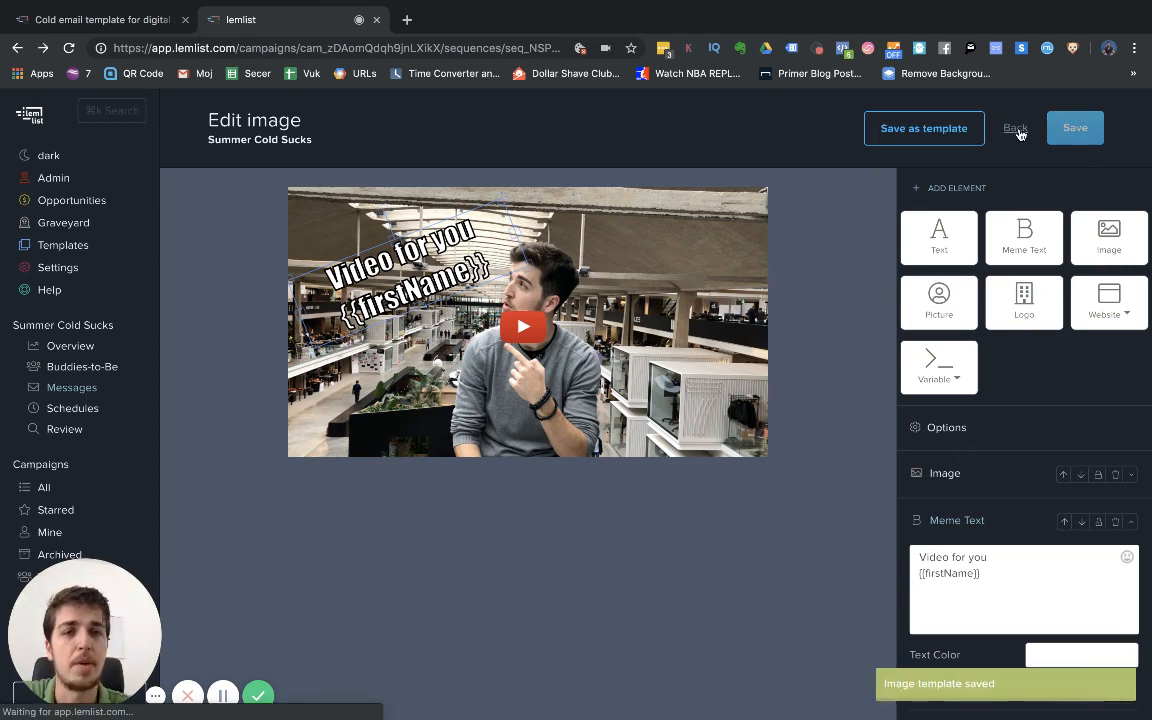
Review the video thumbnail in the Step 2 email body and check which landing pages are available to link it to
scroll(859, 278, down, 1)
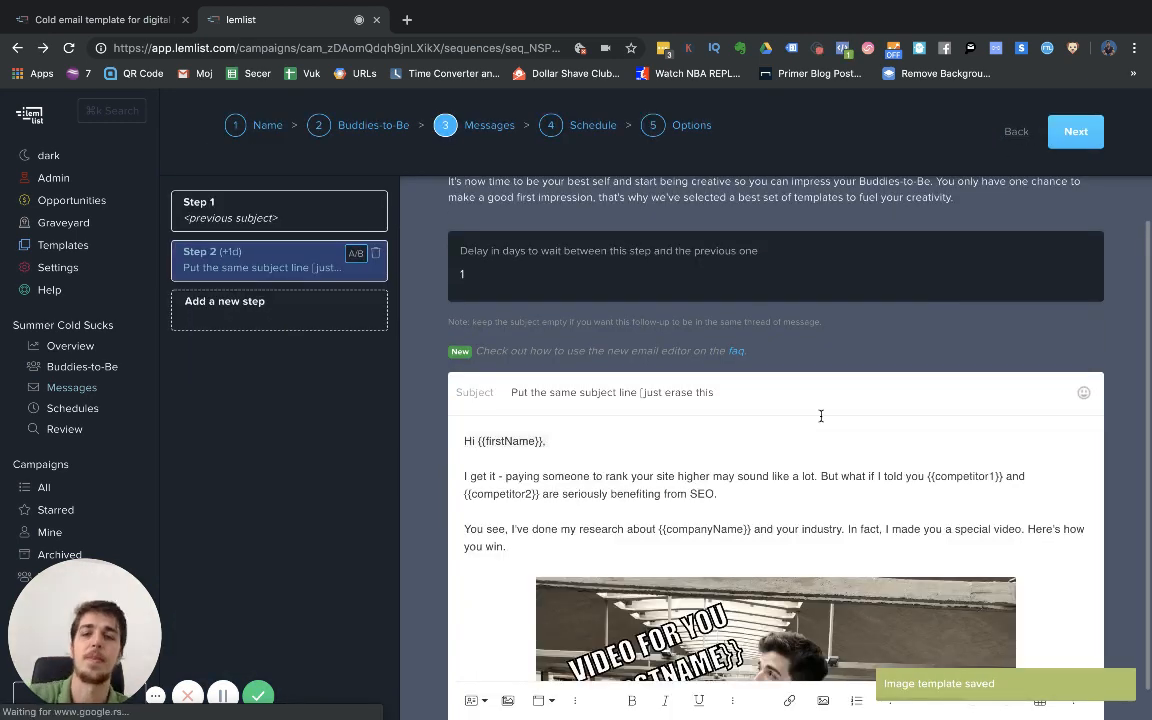
scroll(821, 416, down, 2)
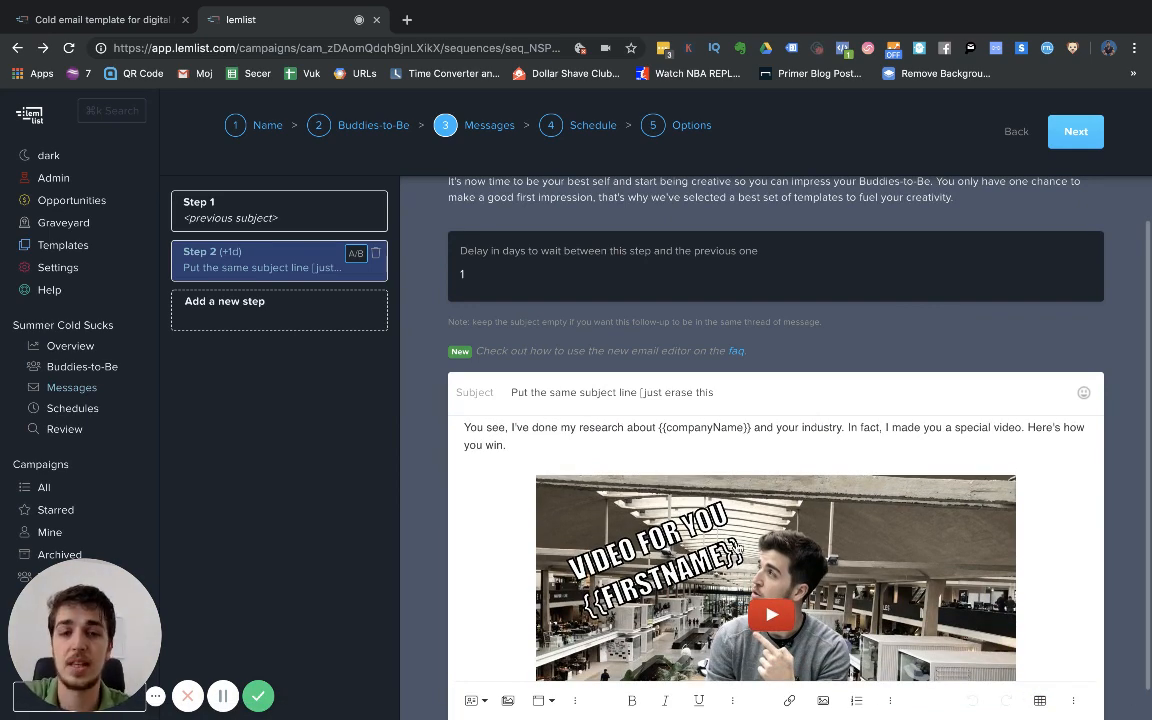
scroll(735, 541, up, 2)
scroll(737, 546, down, 3)
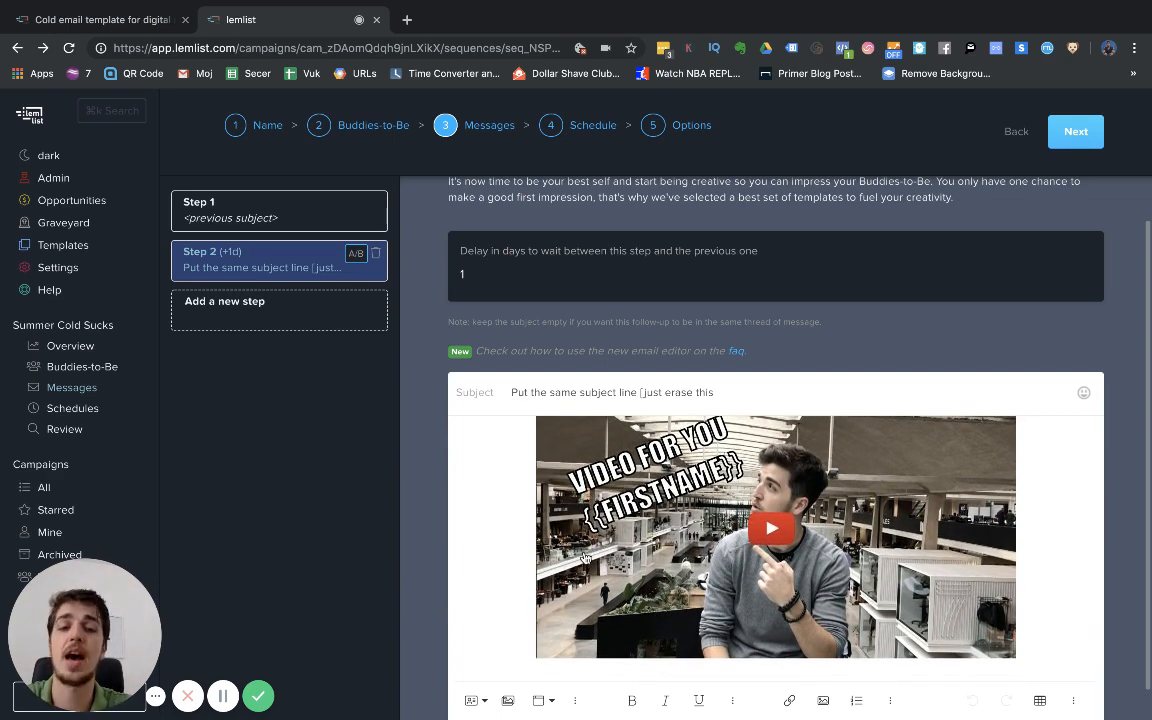
click(855, 588)
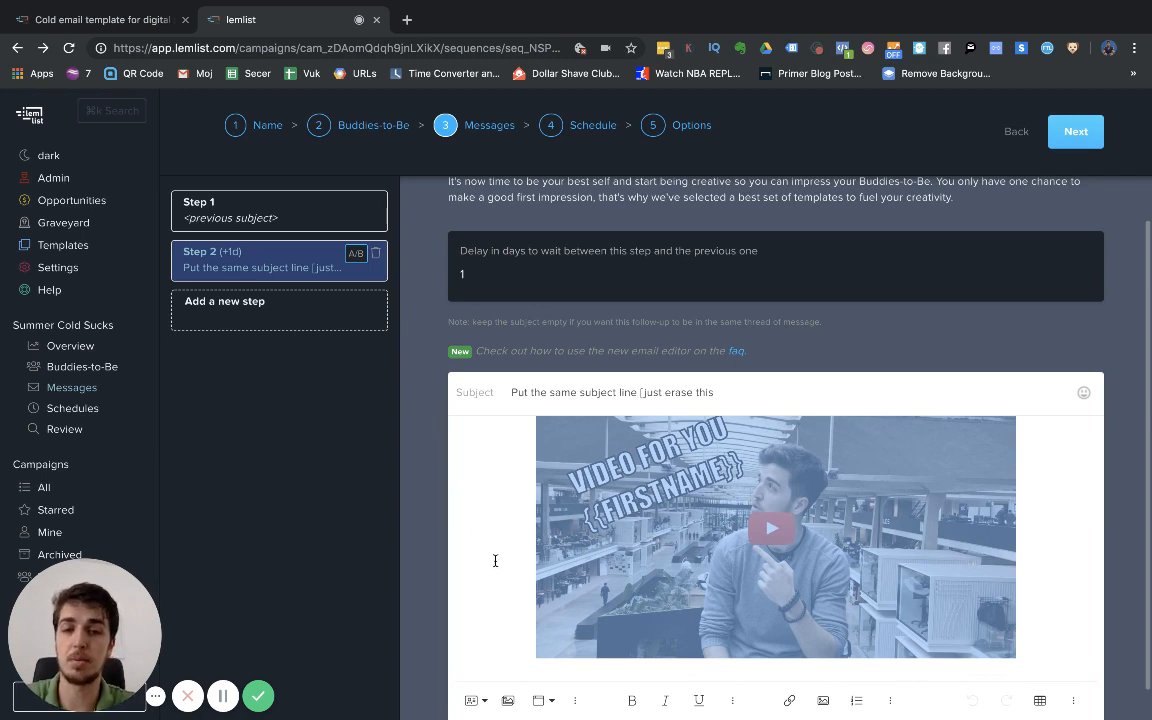
scroll(496, 558, down, 1)
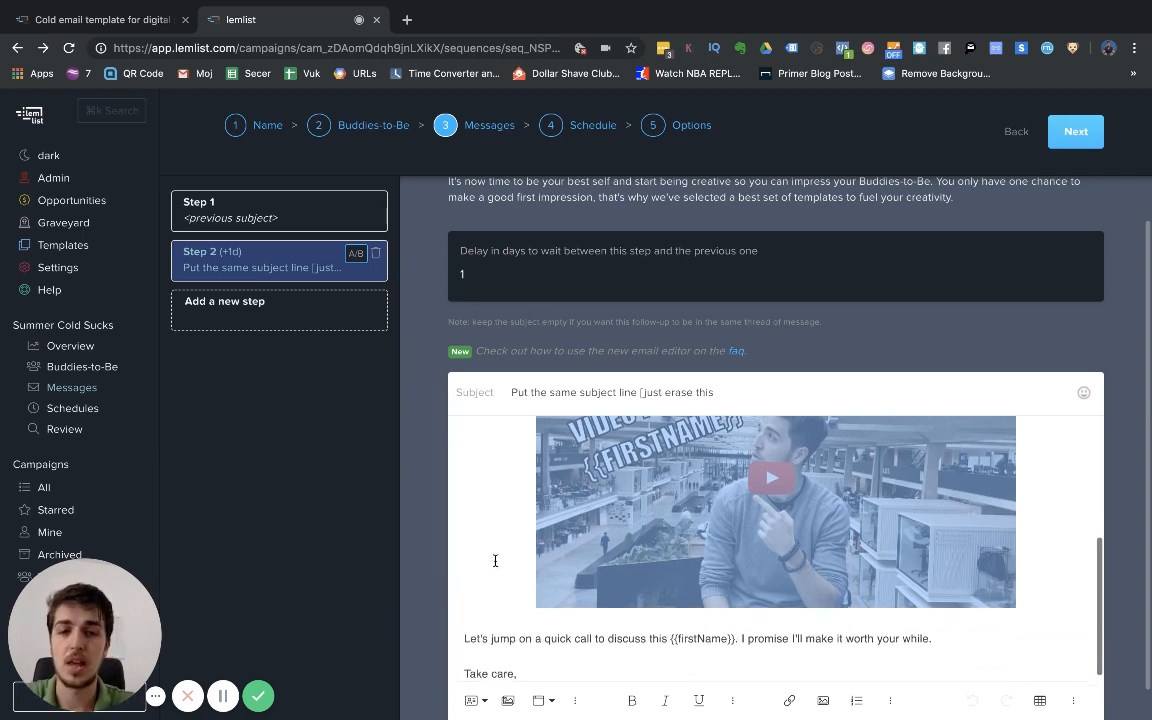
click(552, 708)
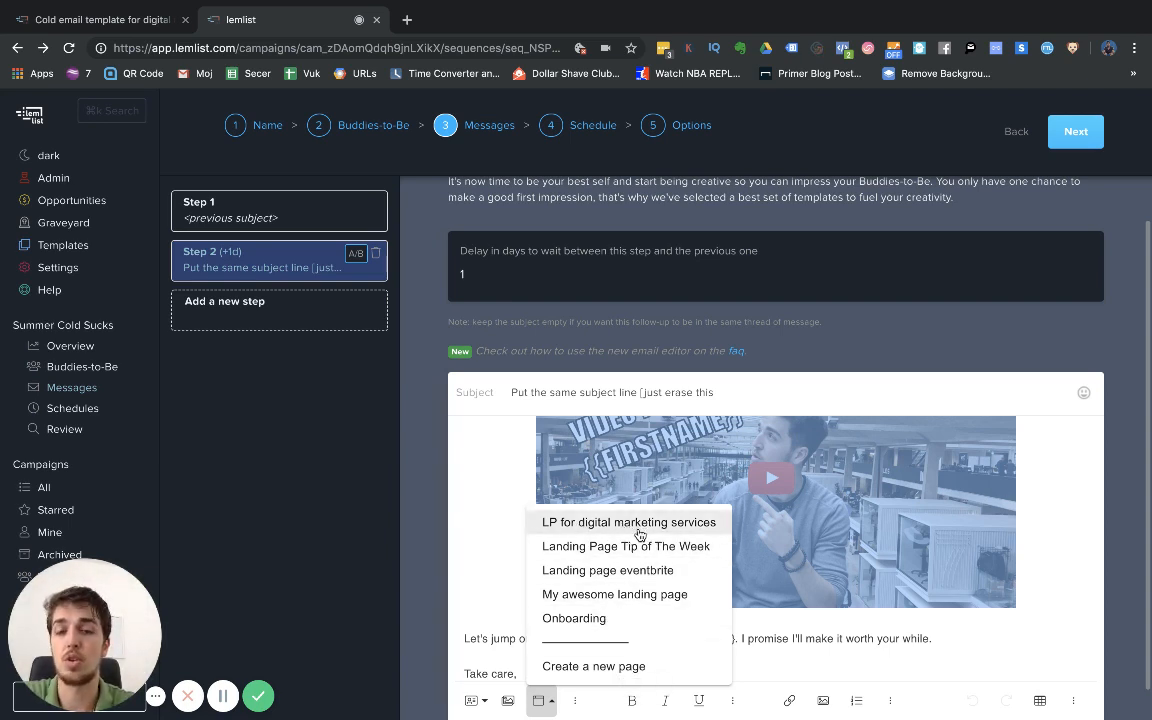
click(508, 558)
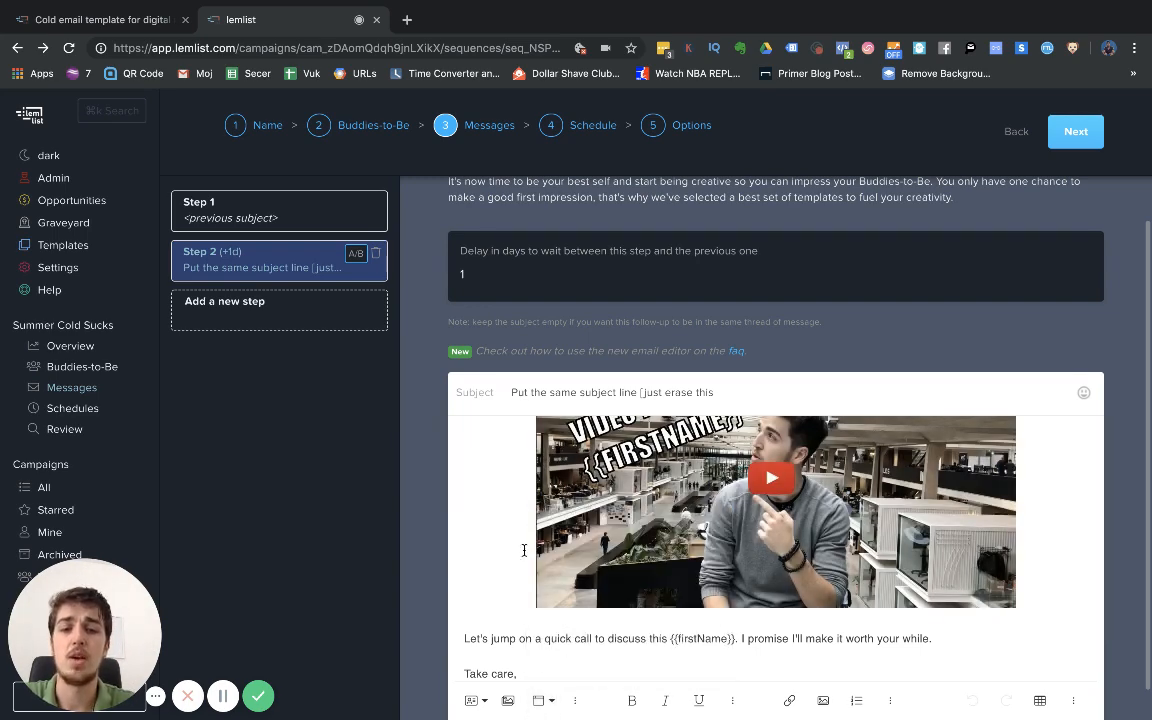
click(785, 557)
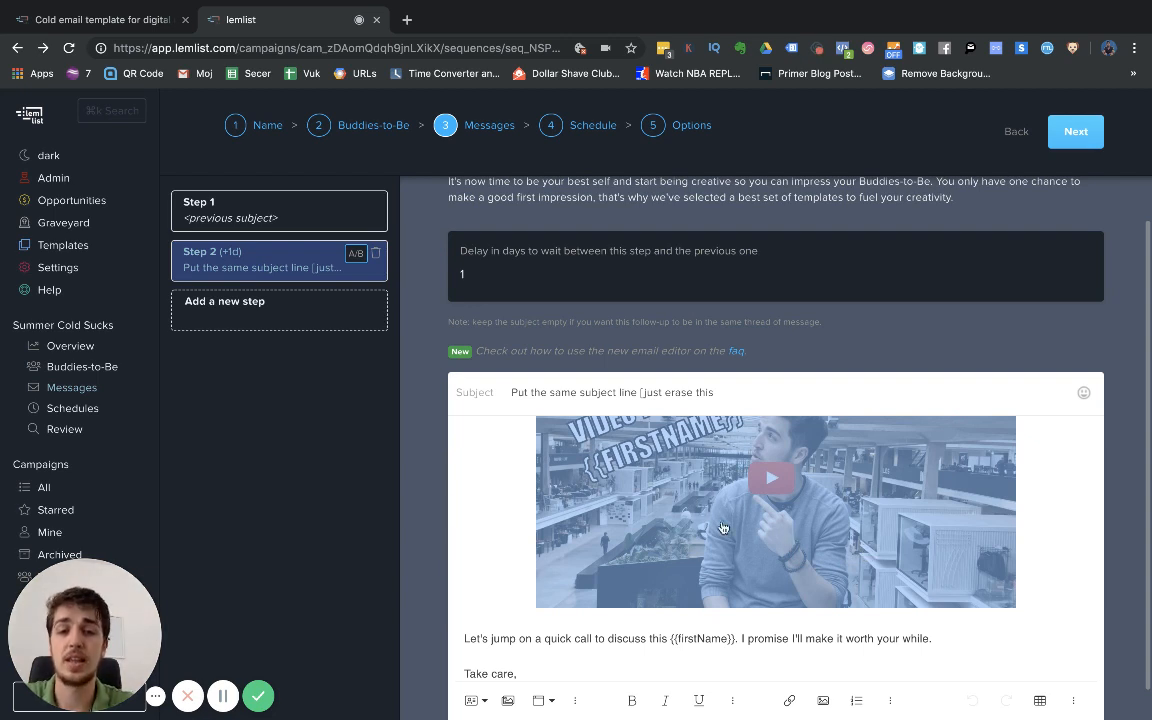
Try to link the video thumbnail in the Step 2 email to the landing page "LP for digital marketing services"
click(546, 703)
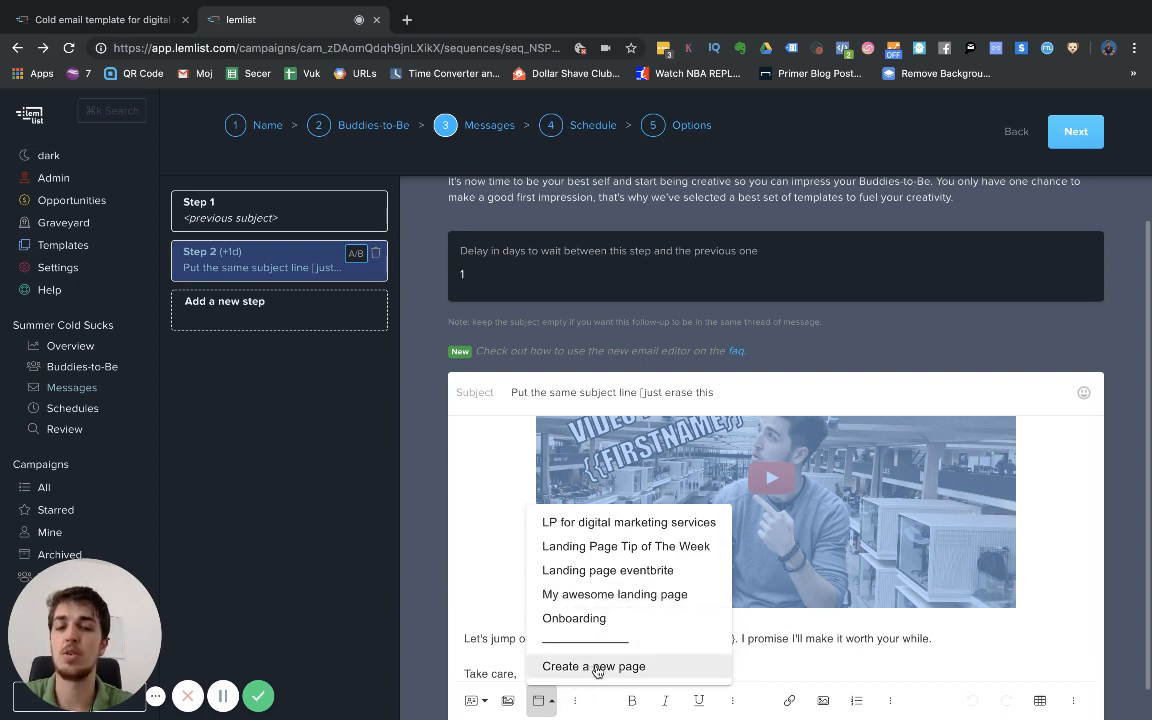
click(620, 530)
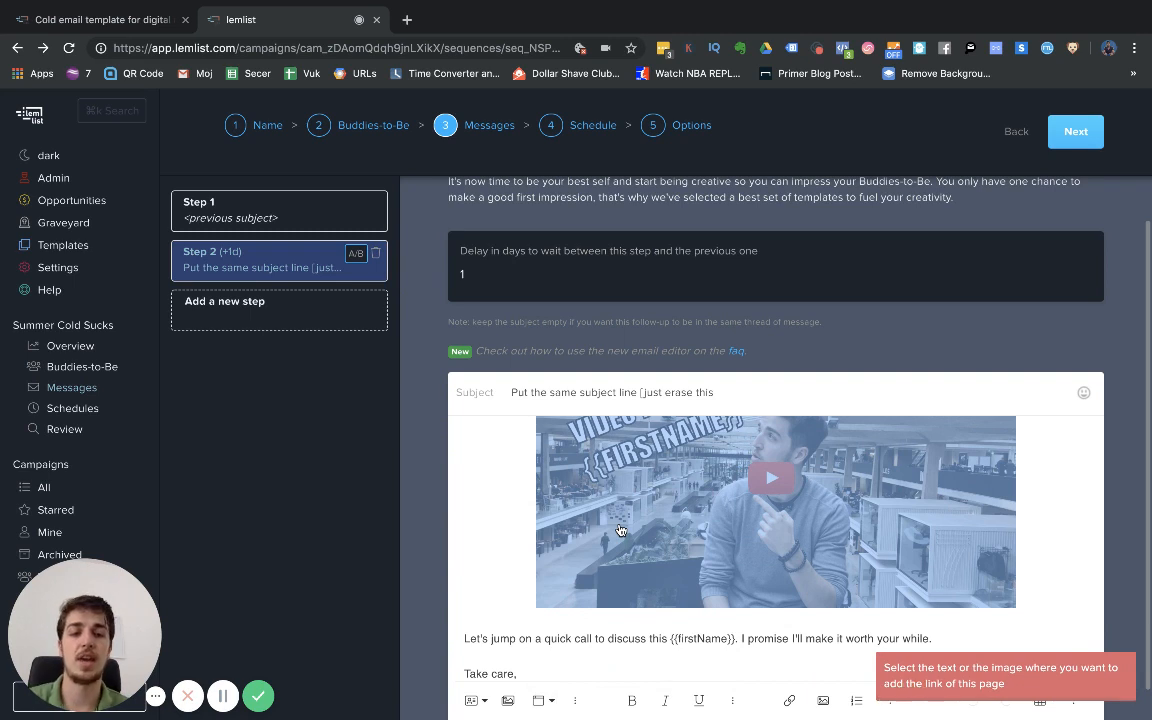
scroll(708, 530, down, 1)
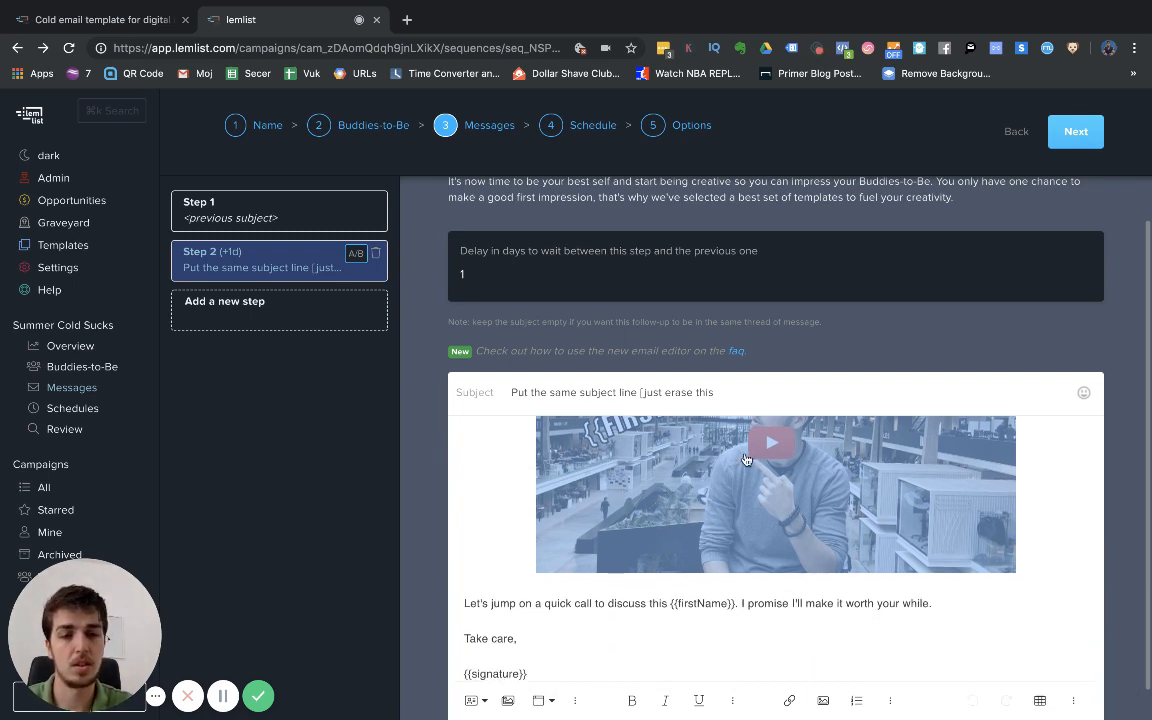
click(697, 503)
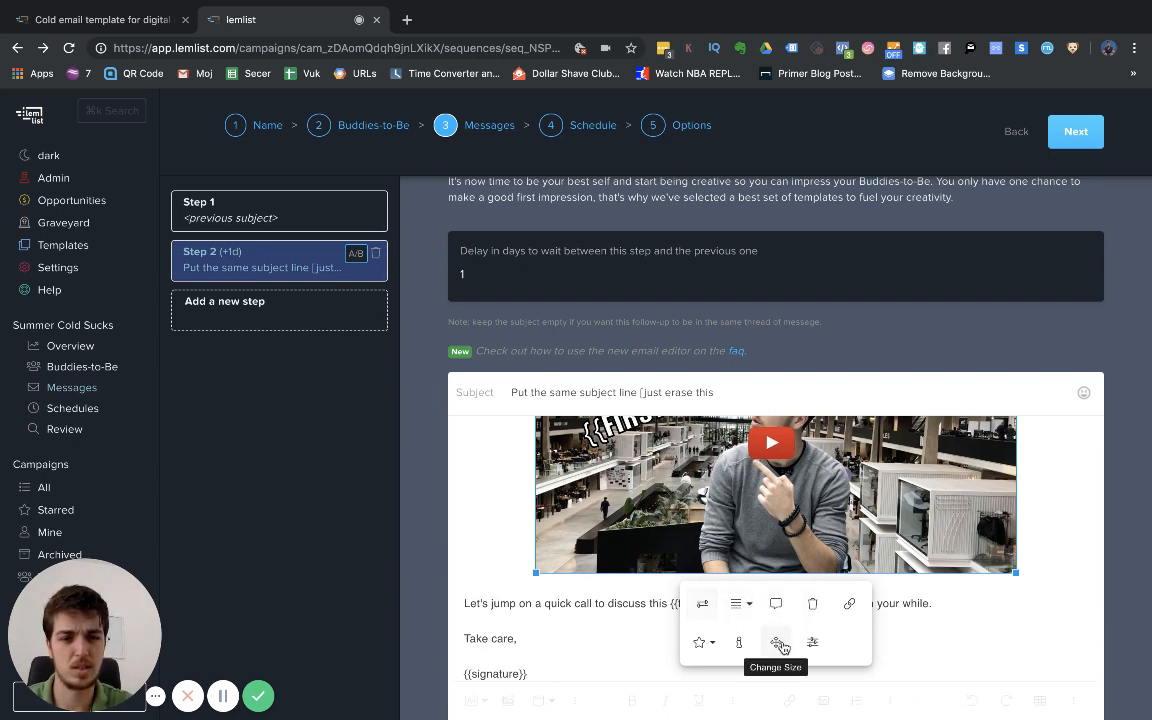
click(849, 603)
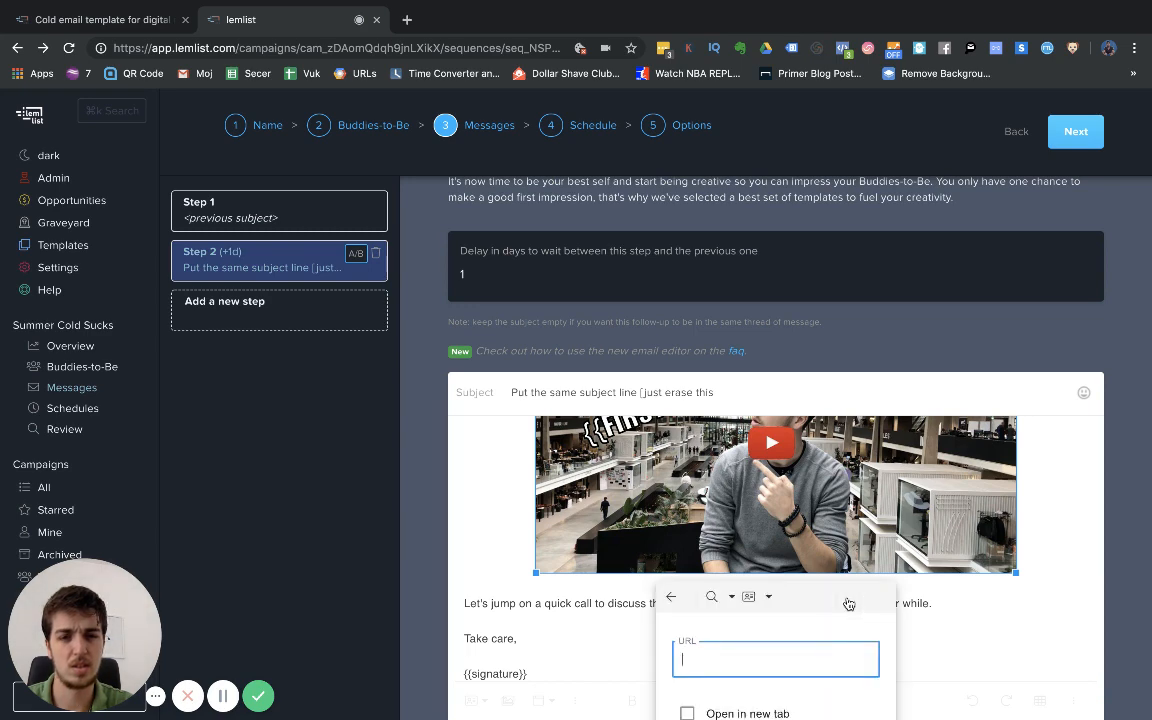
scroll(830, 595, down, 1)
click(770, 543)
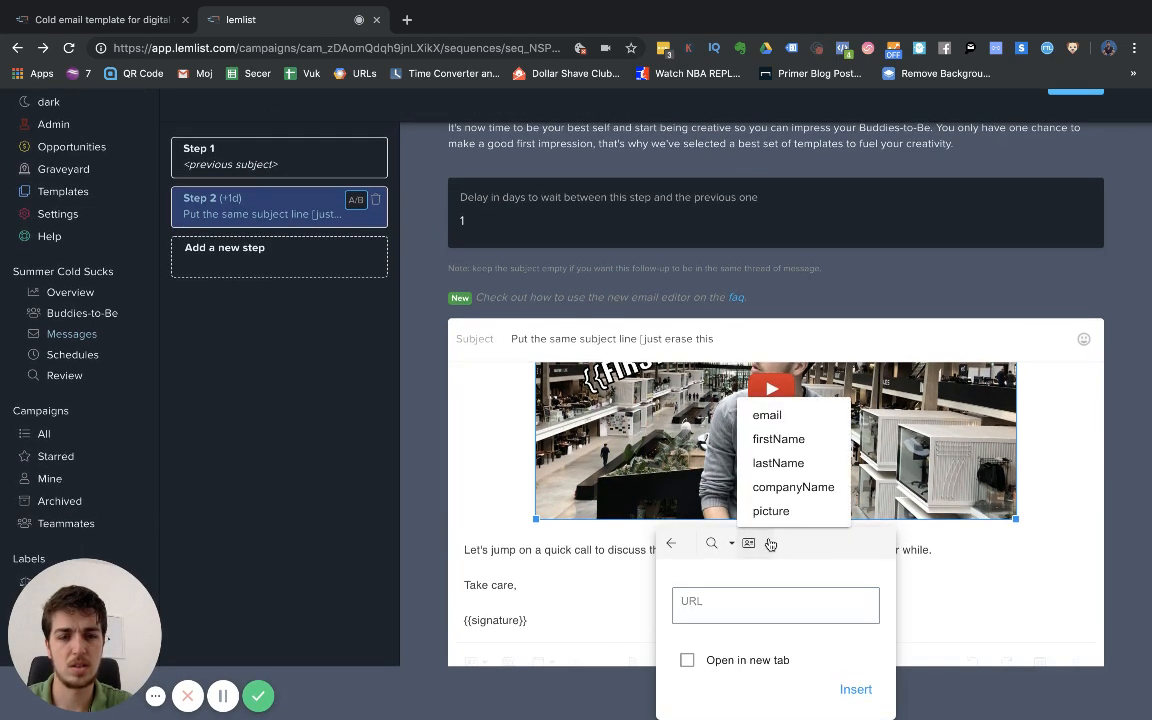
click(990, 553)
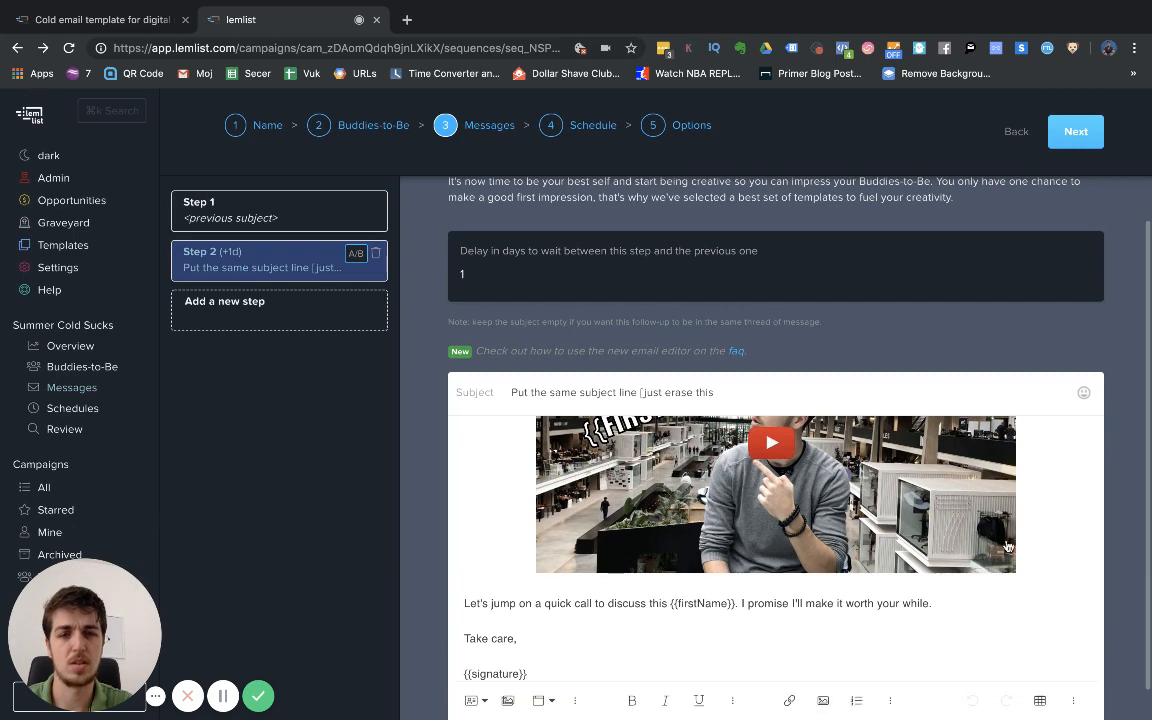
Retry attaching the "LP for digital marketing services" page template to the thumbnail, reselecting the image between attempts
click(549, 703)
click(576, 521)
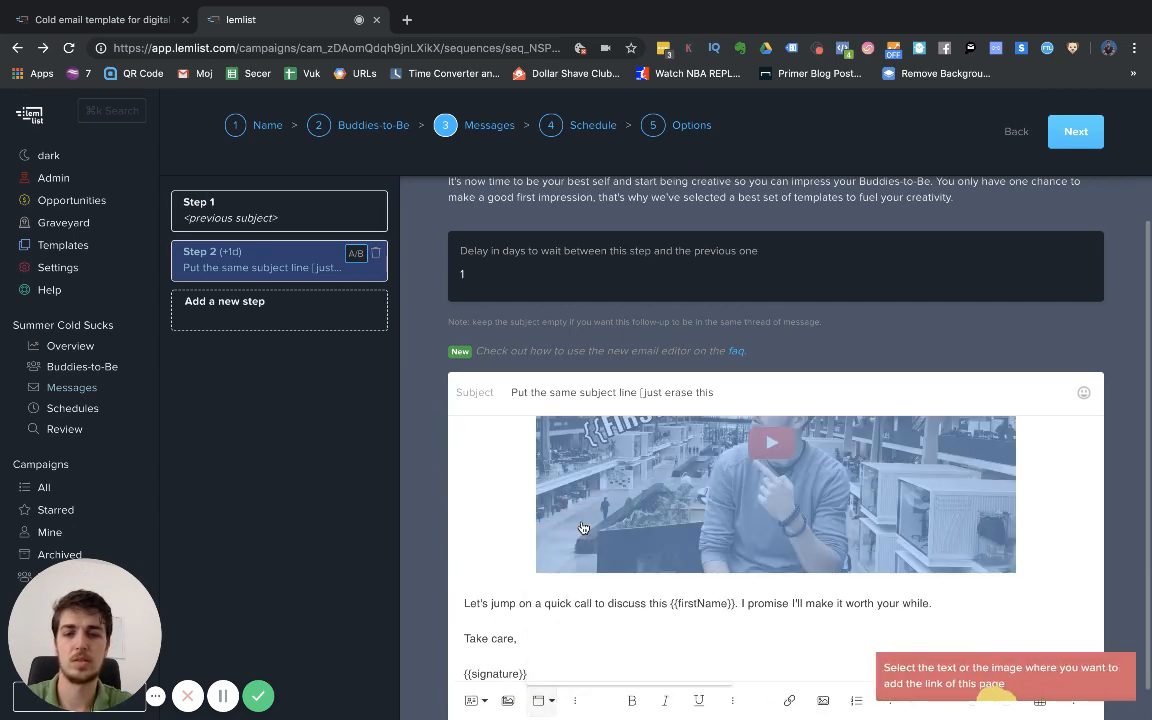
click(625, 531)
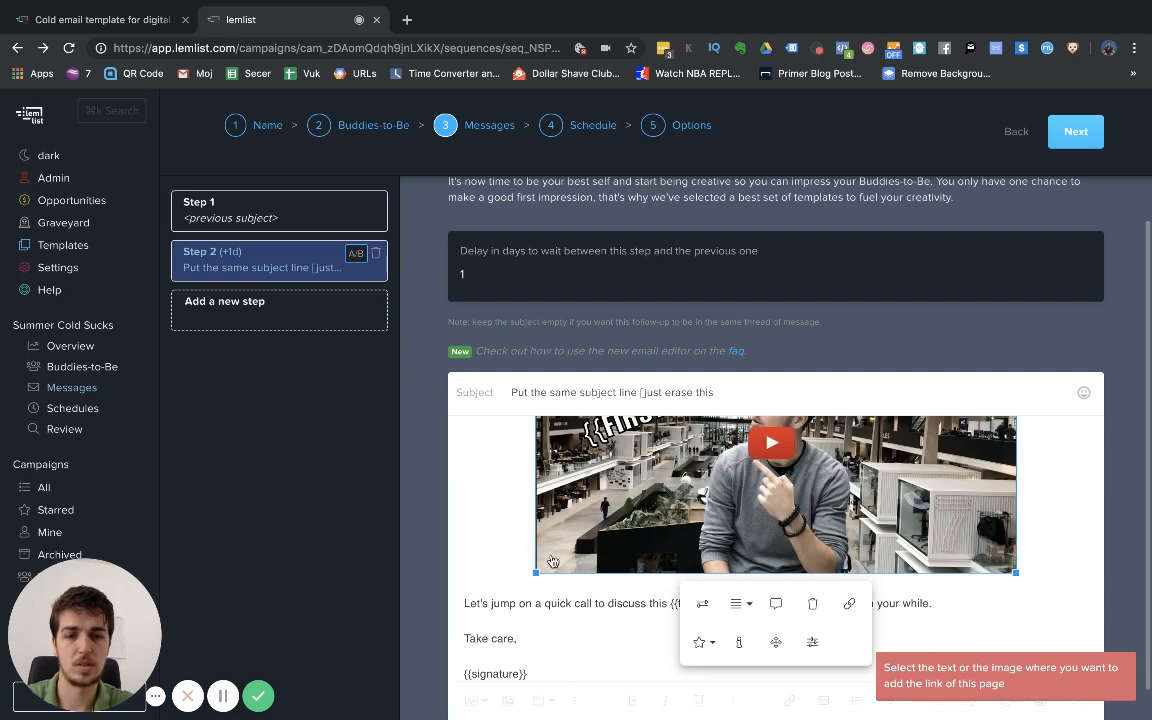
click(596, 598)
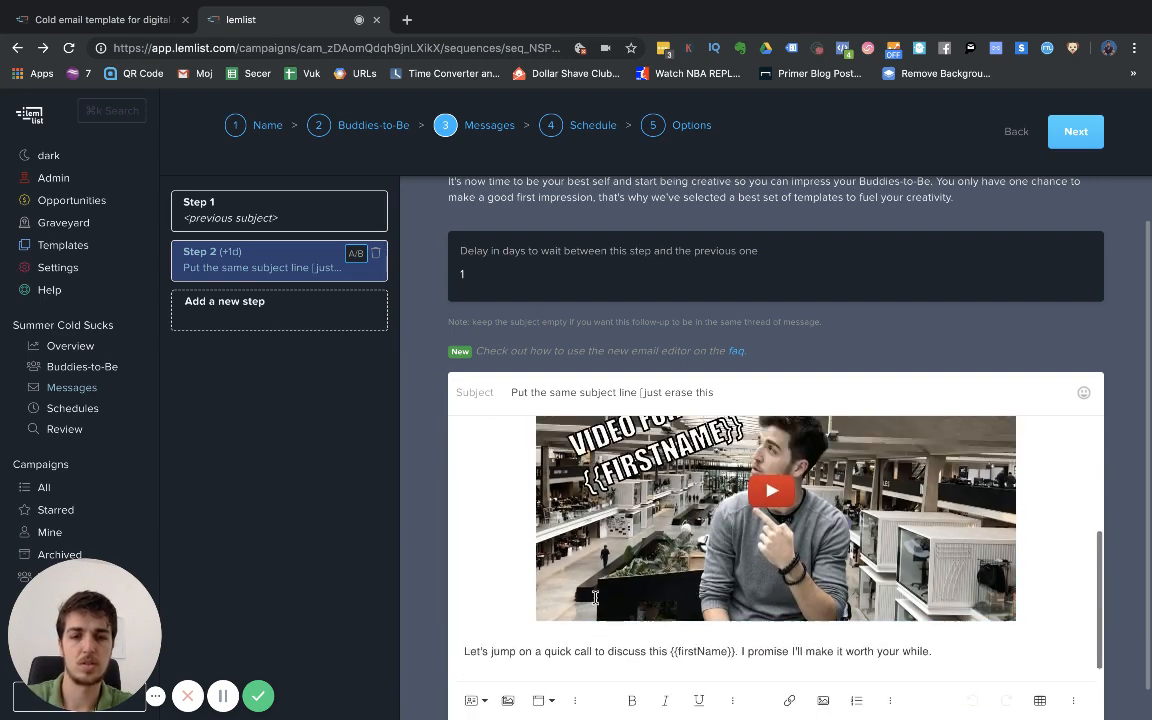
click(775, 590)
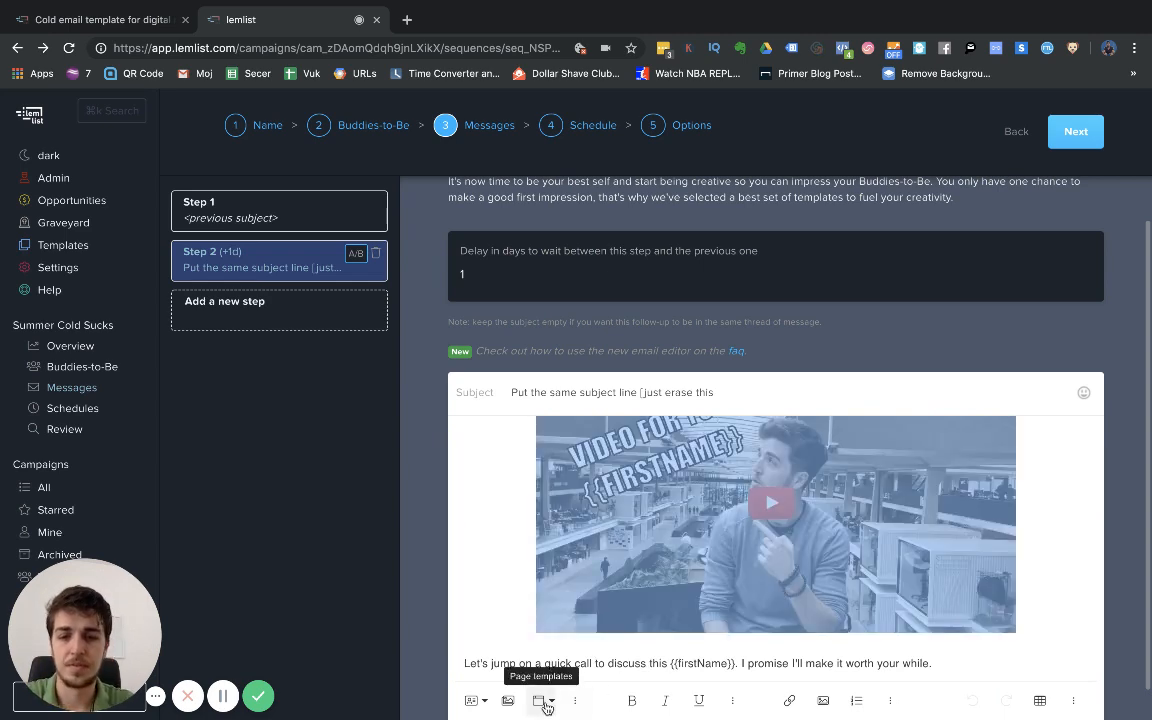
click(579, 699)
click(579, 674)
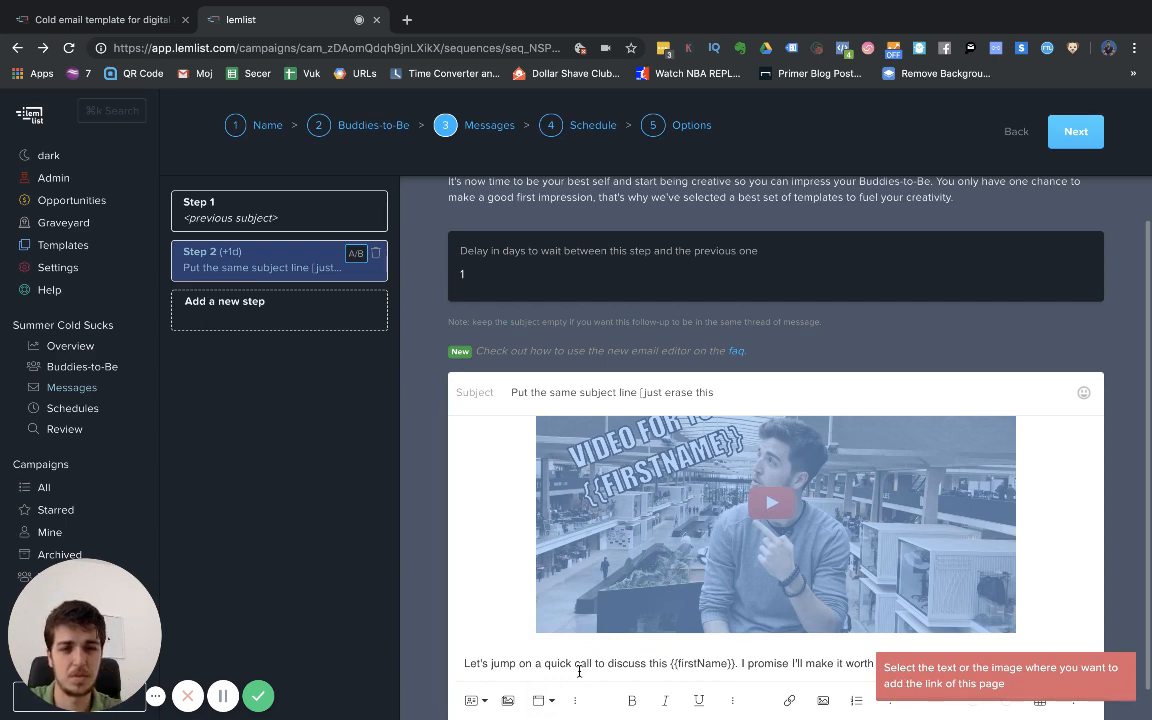
click(602, 662)
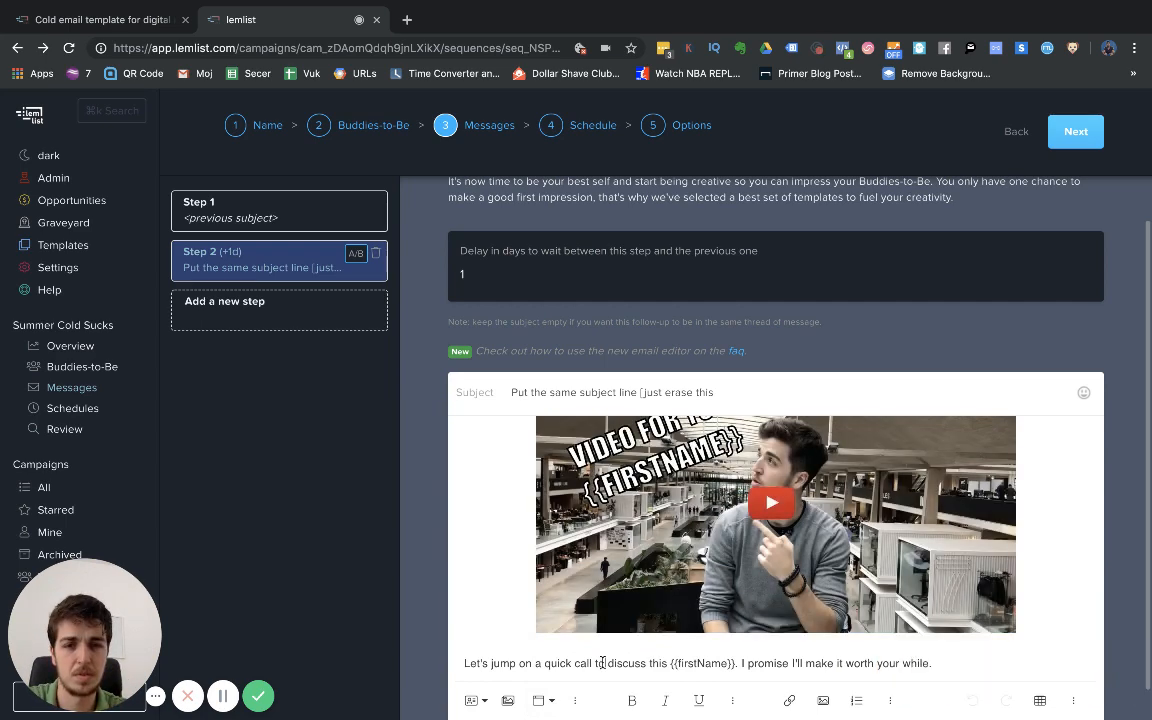
scroll(602, 662, up, 2)
scroll(588, 558, down, 2)
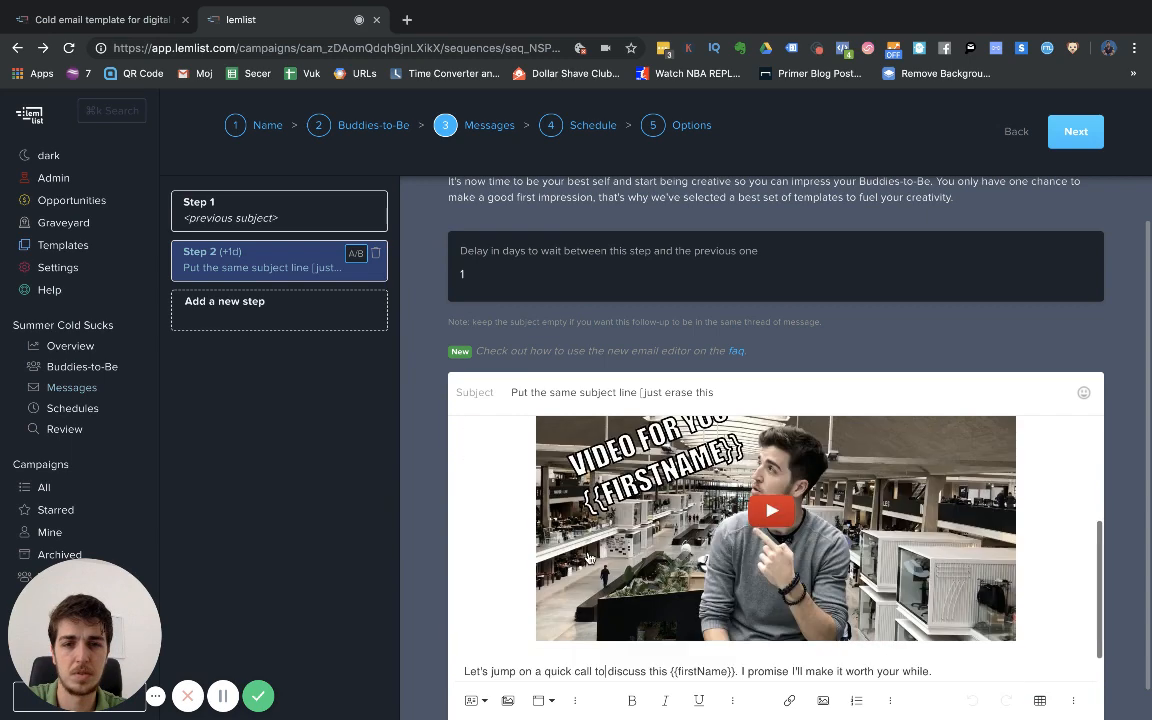
click(706, 630)
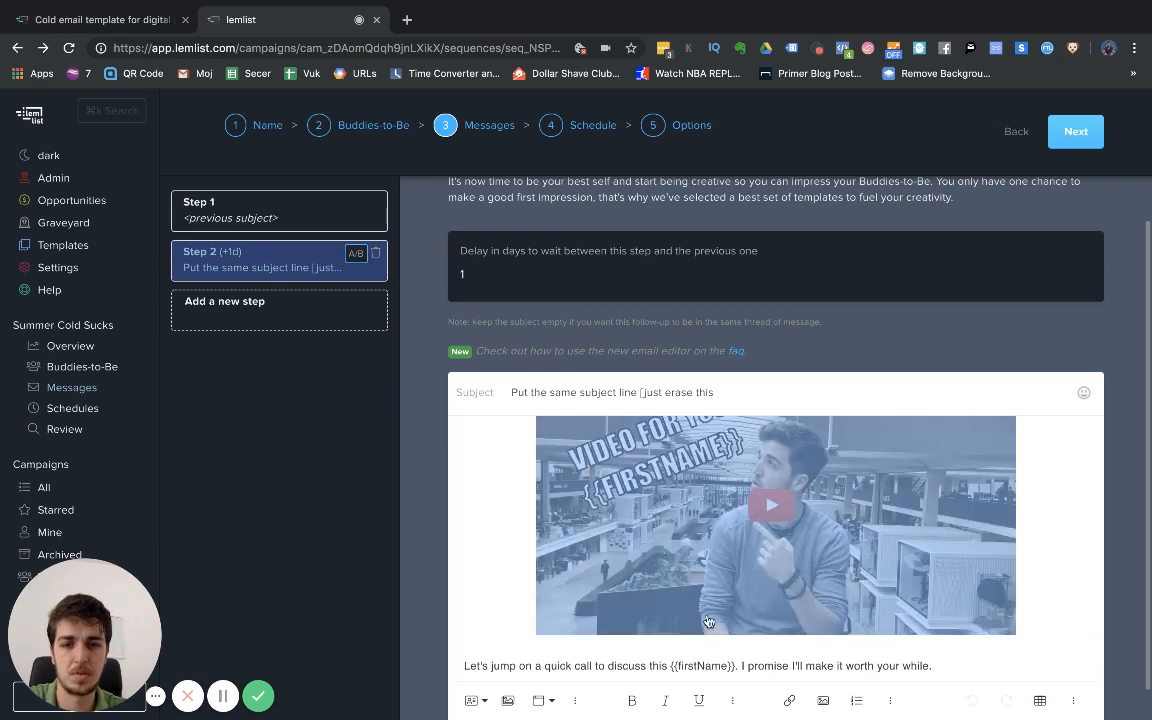
right_click(713, 581)
click(659, 578)
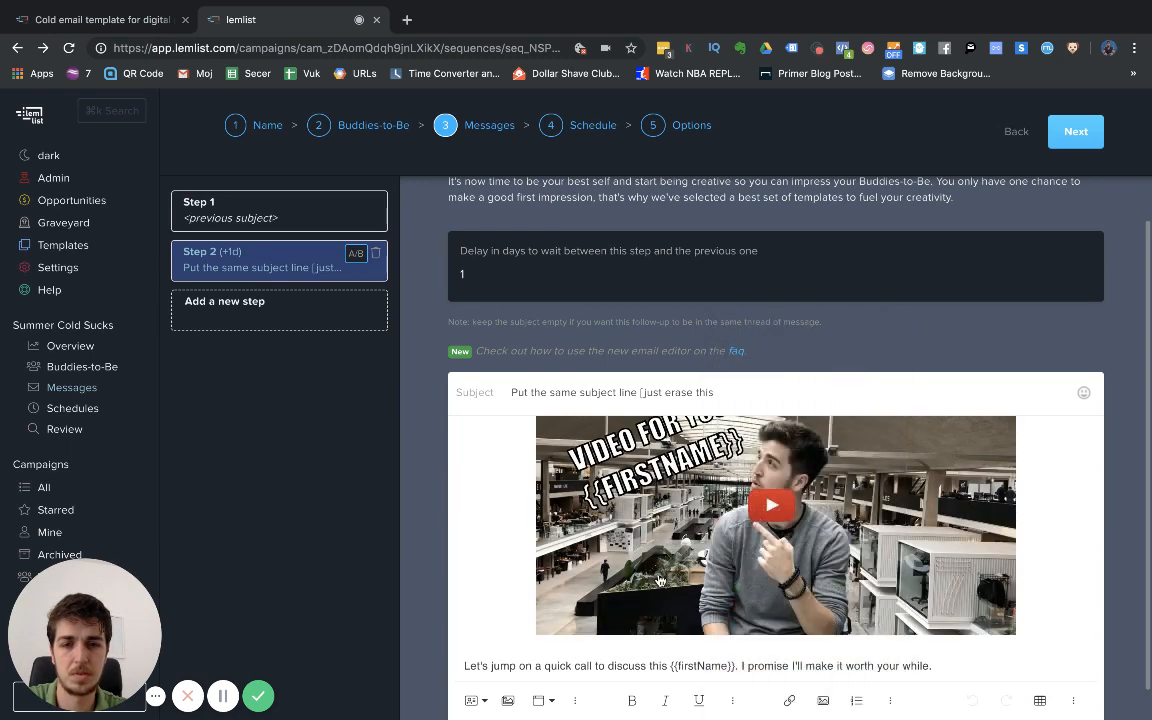
click(678, 593)
scroll(688, 612, down, 2)
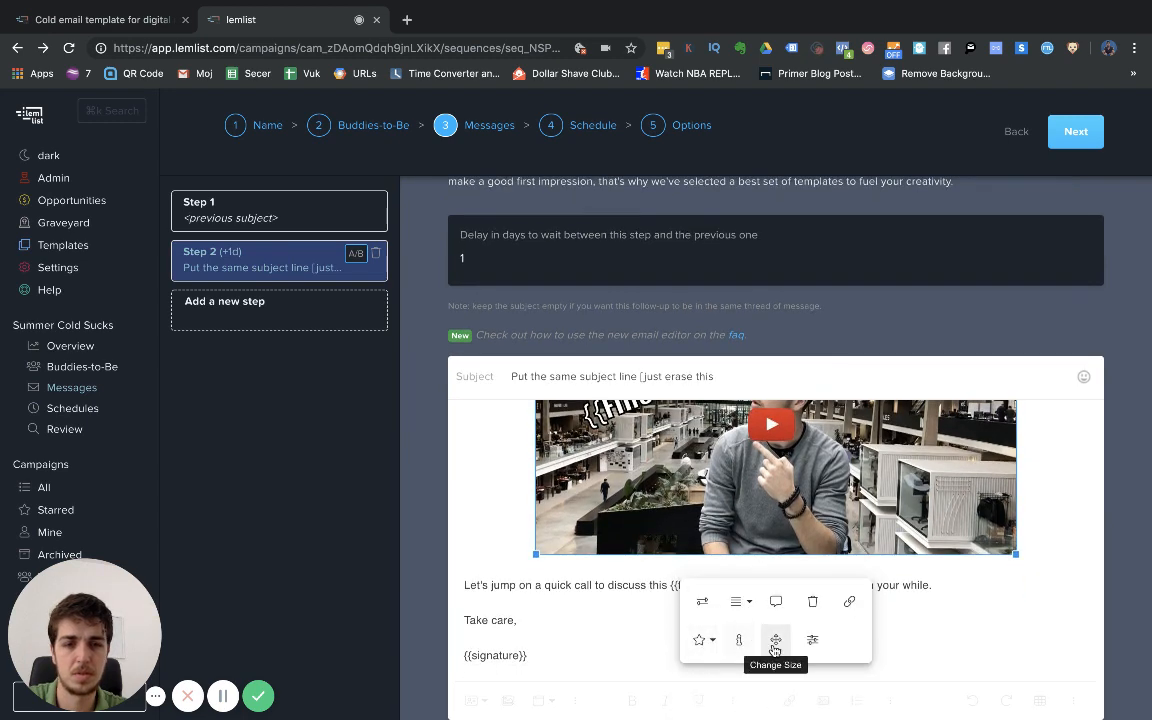
click(845, 602)
scroll(837, 609, down, 1)
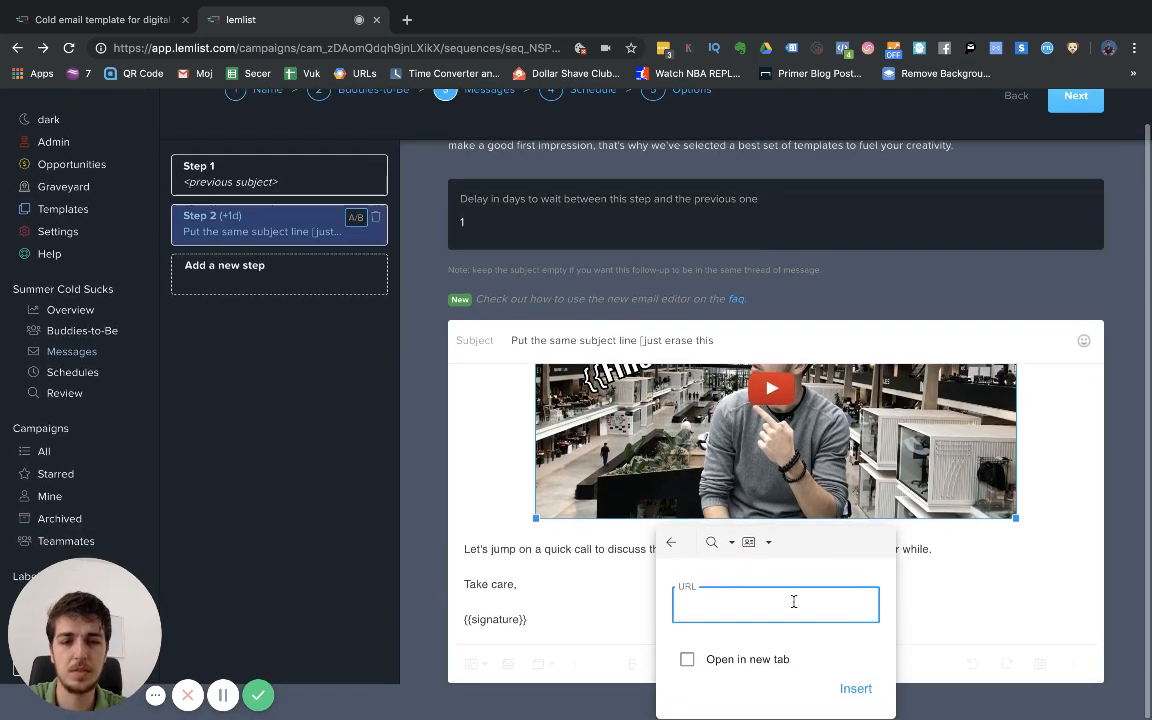
click(669, 546)
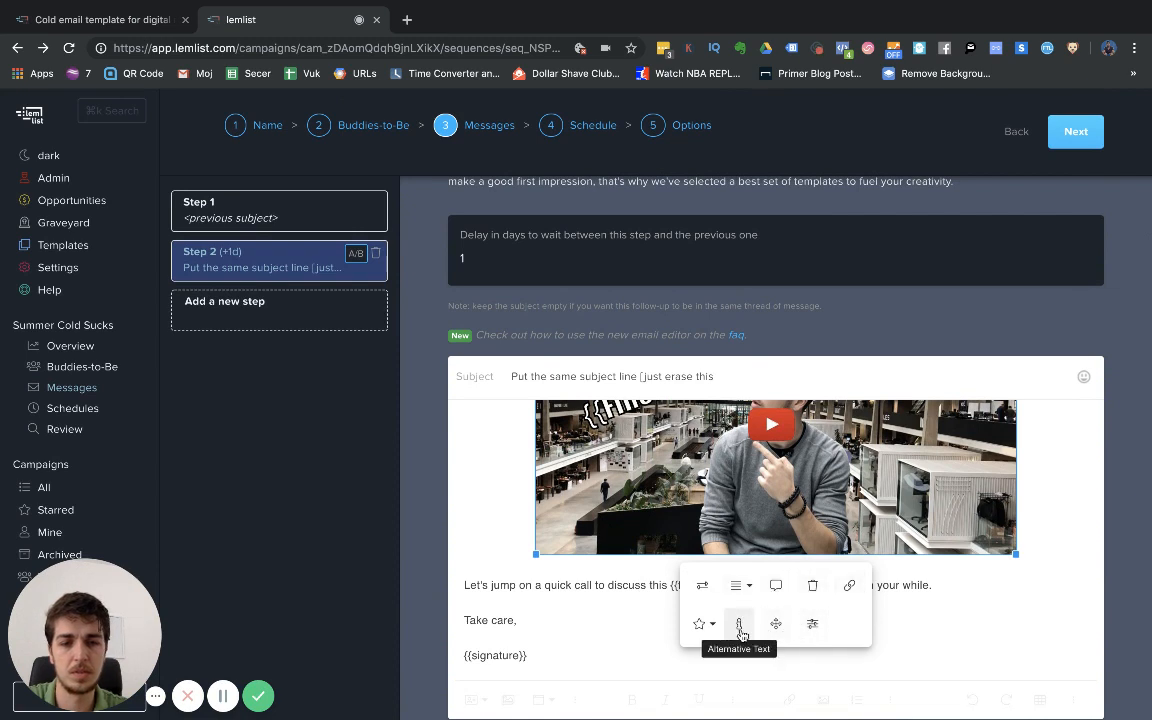
click(908, 584)
Select the whole video thumbnail in the email body and link it to the landing page "LP for digital marketing services"
scroll(908, 584, up, 2)
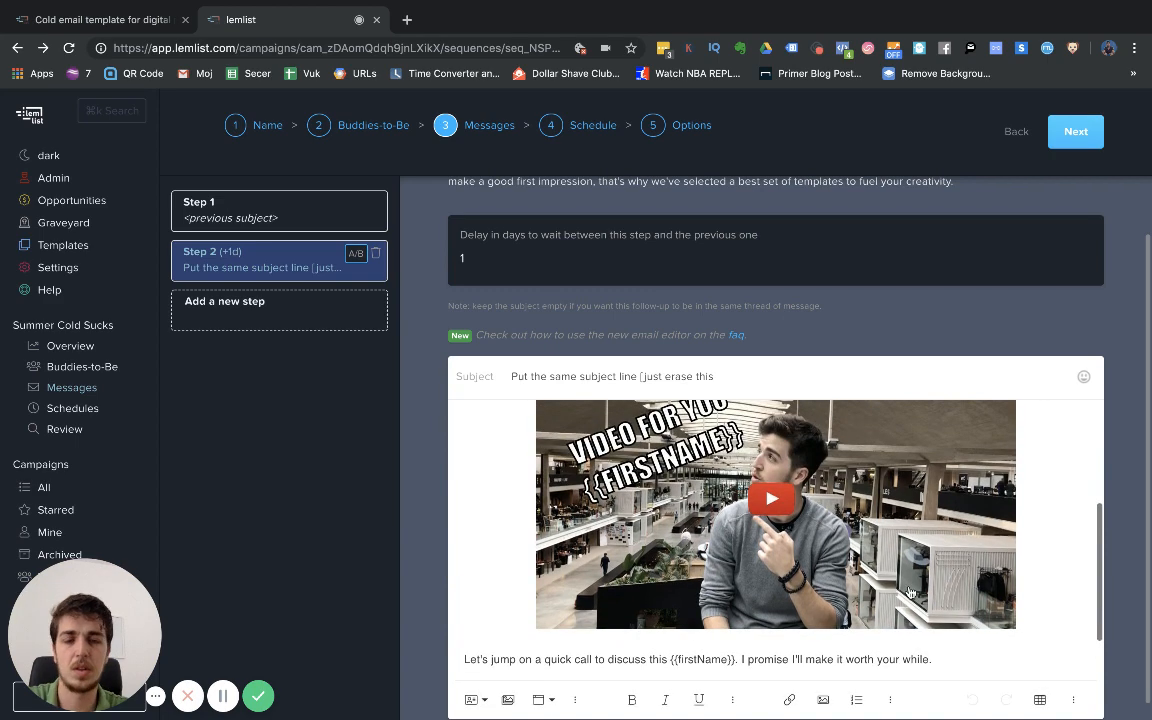
scroll(908, 588, down, 2)
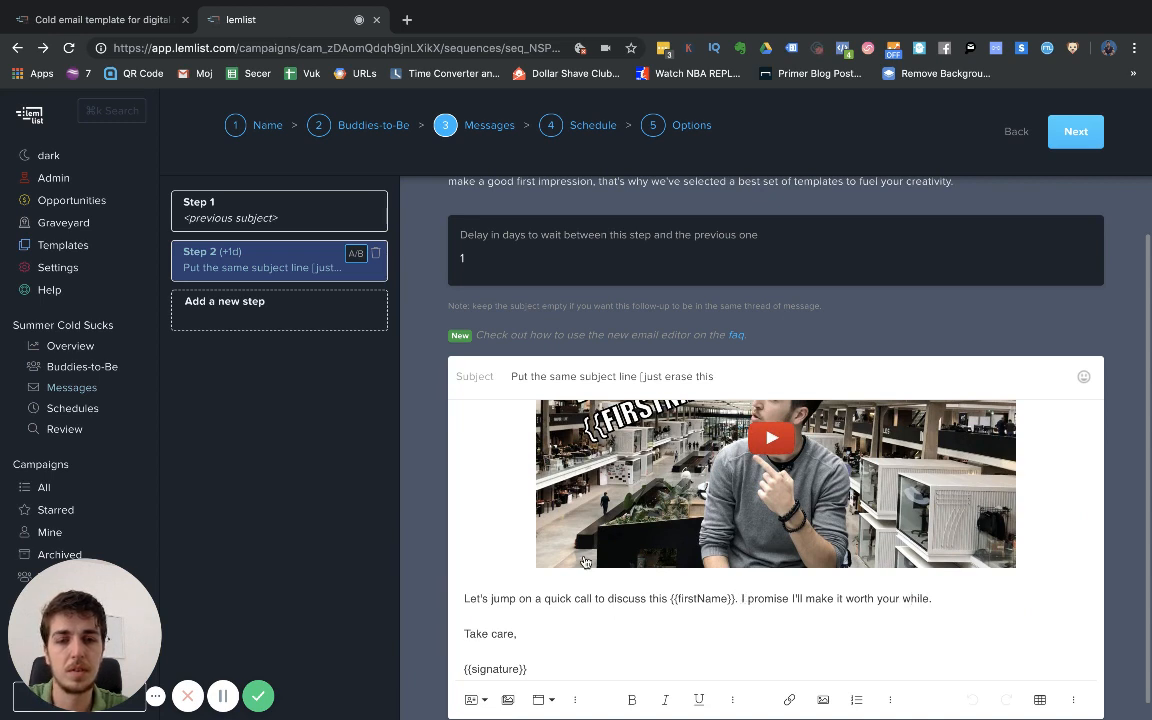
click(846, 555)
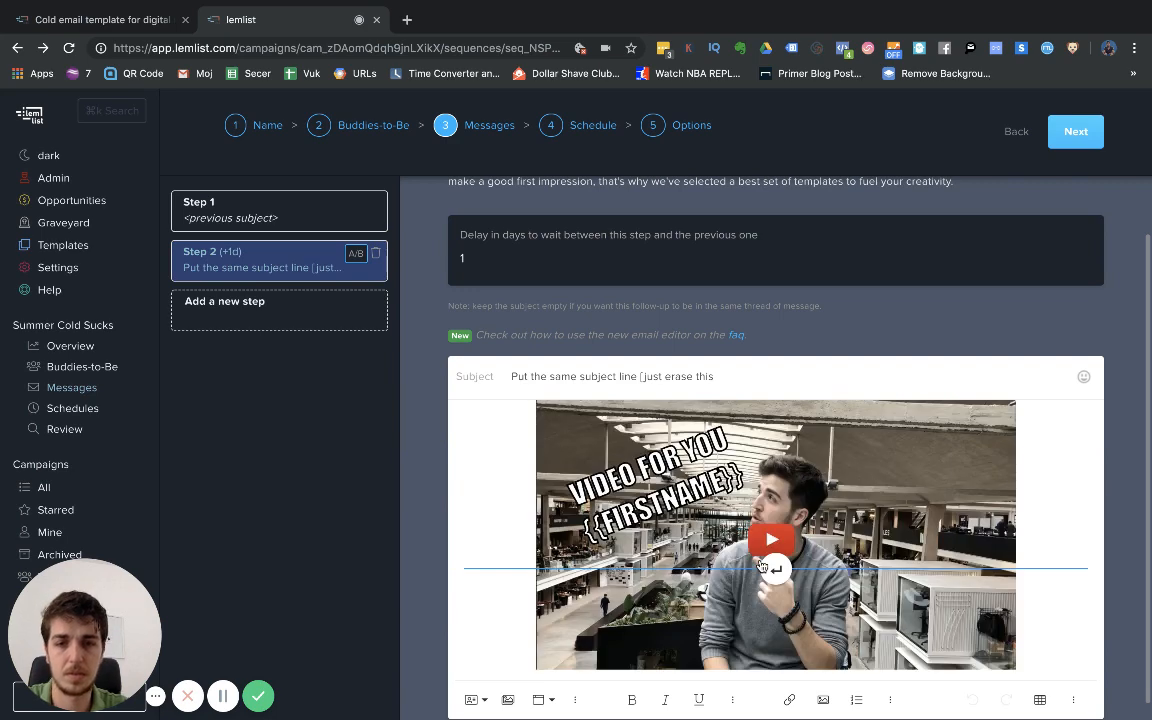
scroll(667, 511, up, 2)
click(775, 540)
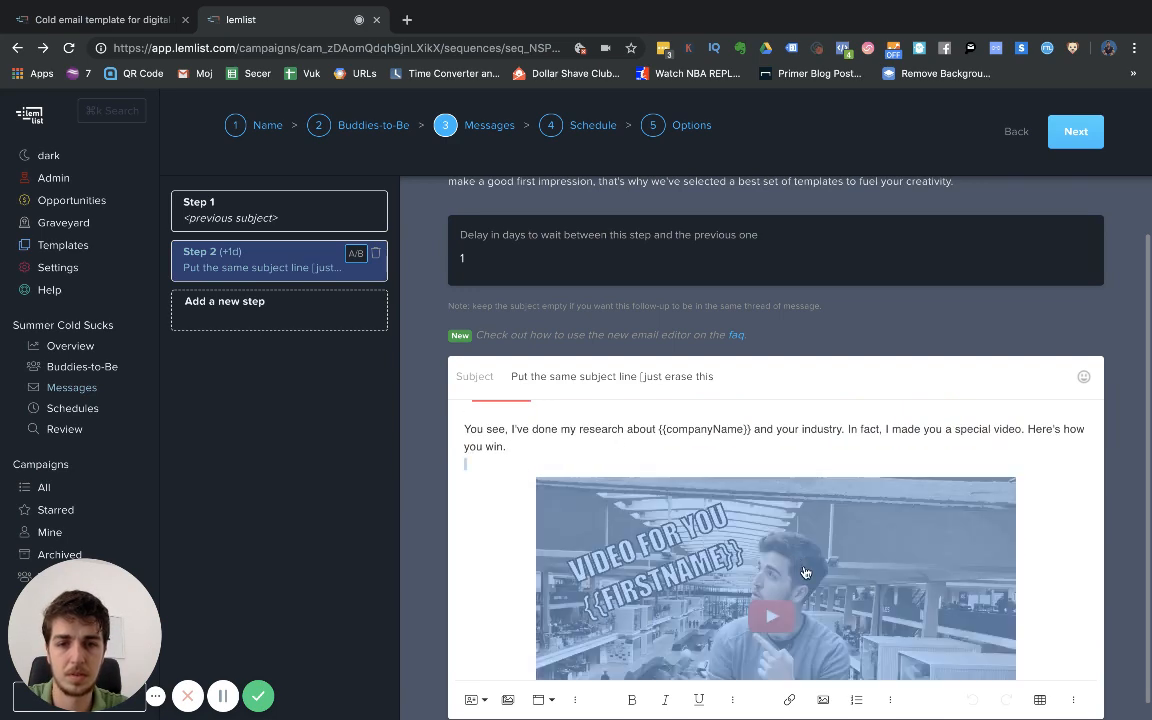
scroll(775, 560, down, 2)
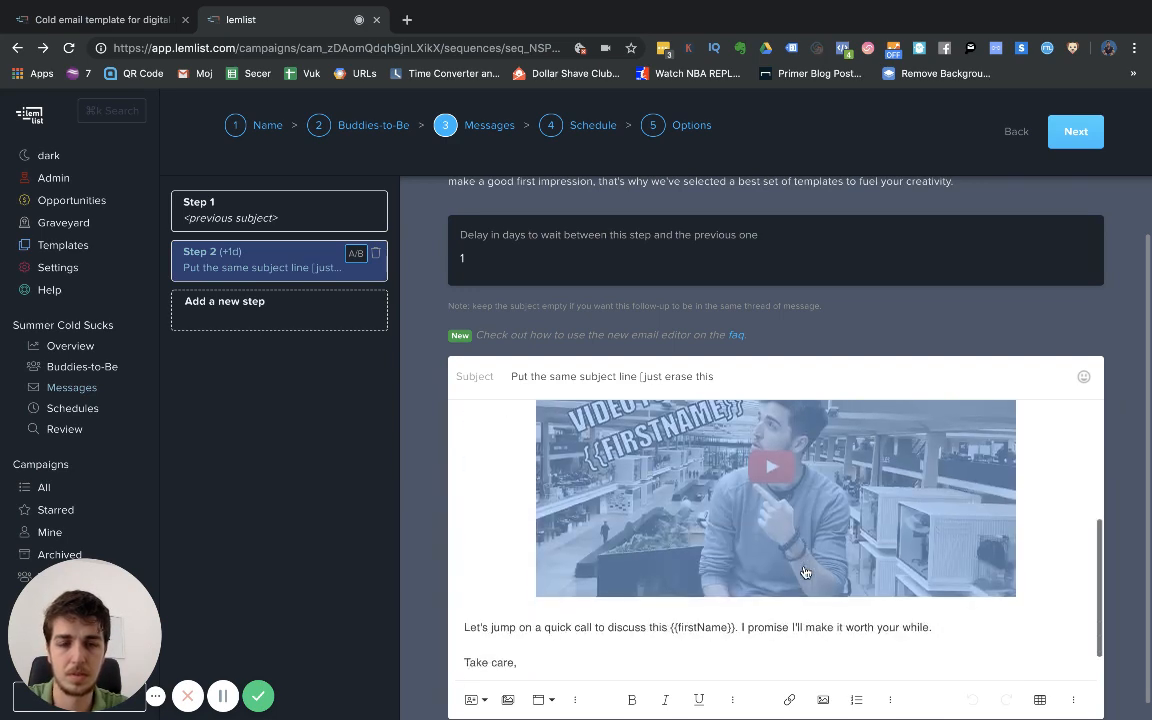
click(545, 700)
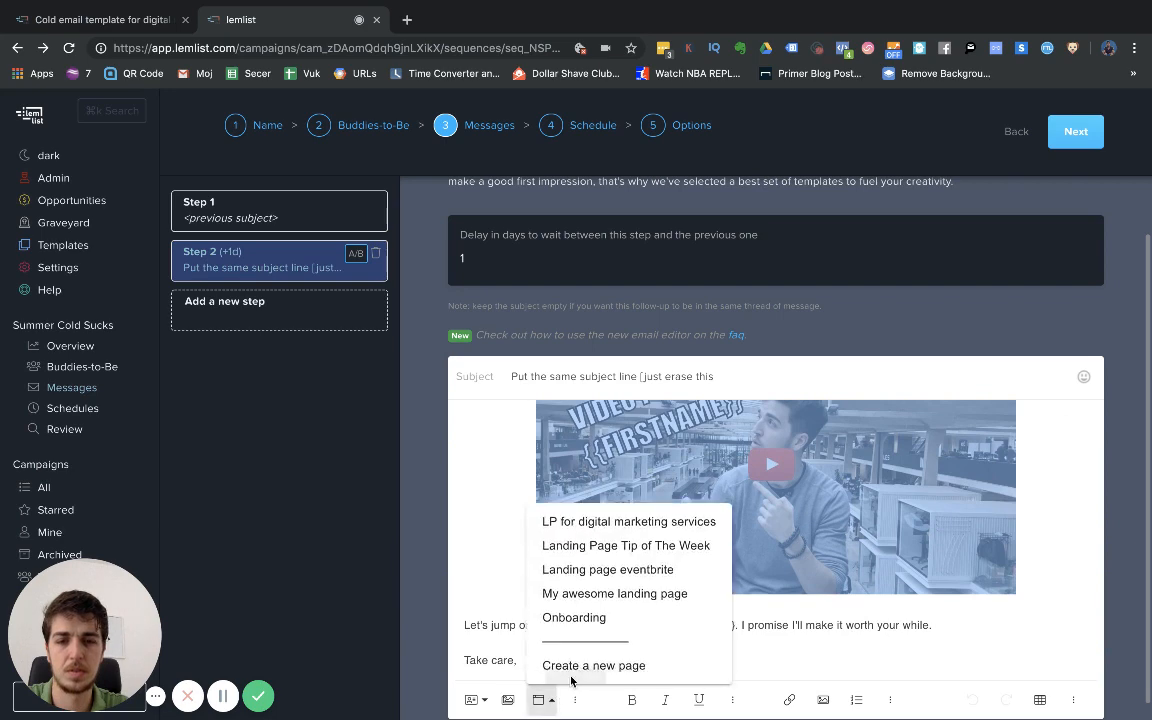
click(596, 524)
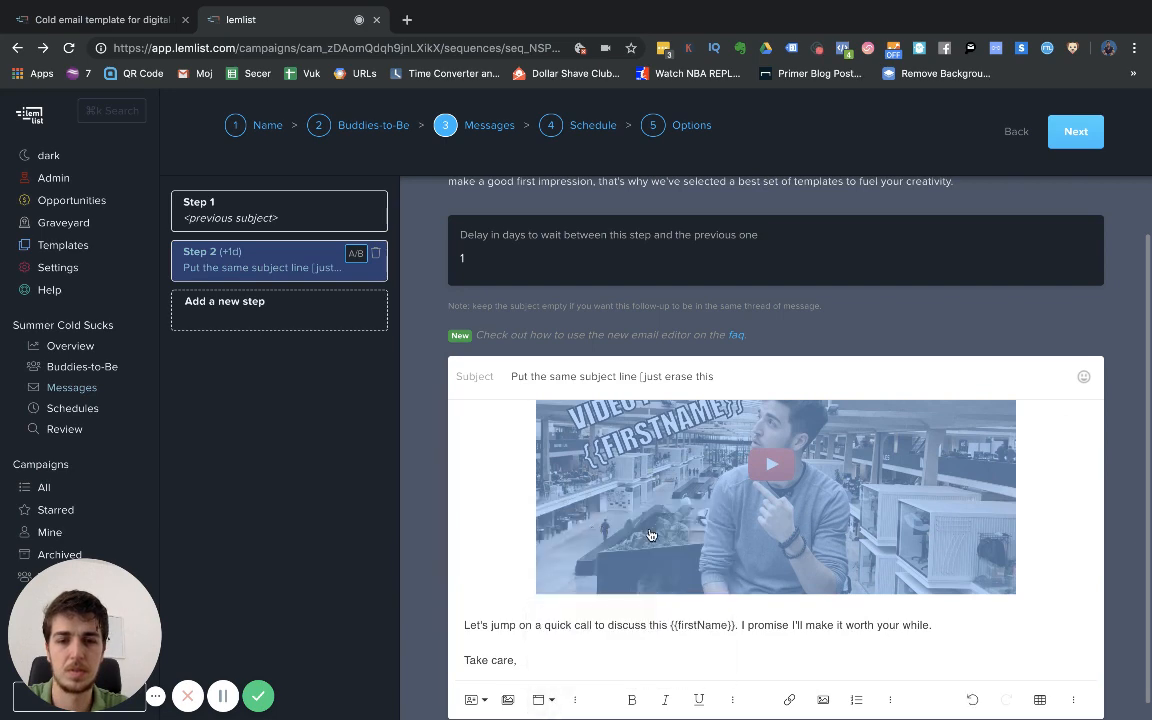
Check the linked thumbnail in the Step 2 email, reapply the "LP for digital marketing services" page to it, and deselect the image
scroll(650, 535, up, 8)
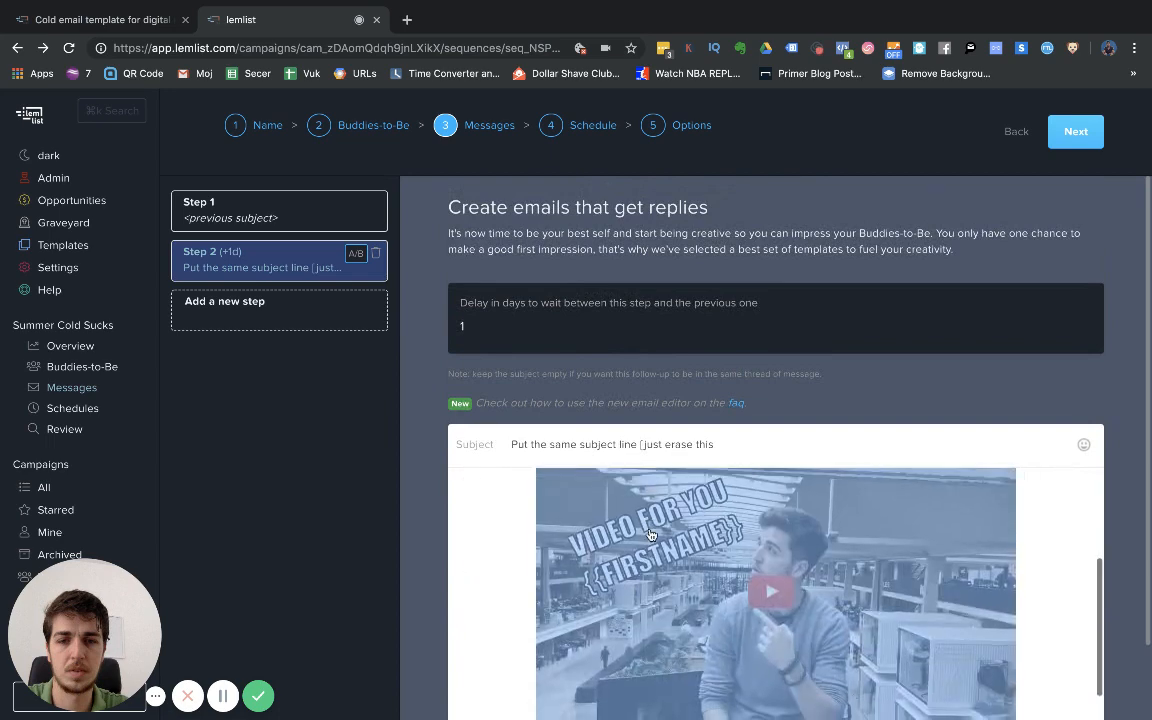
scroll(650, 535, down, 3)
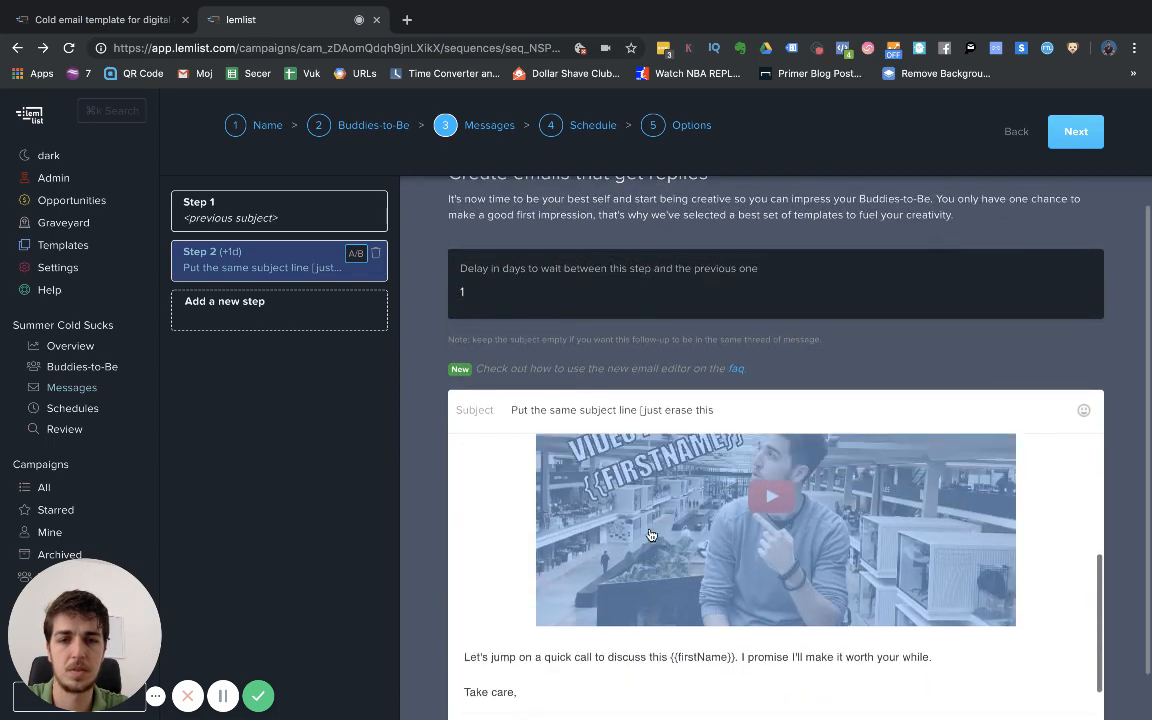
scroll(650, 535, up, 2)
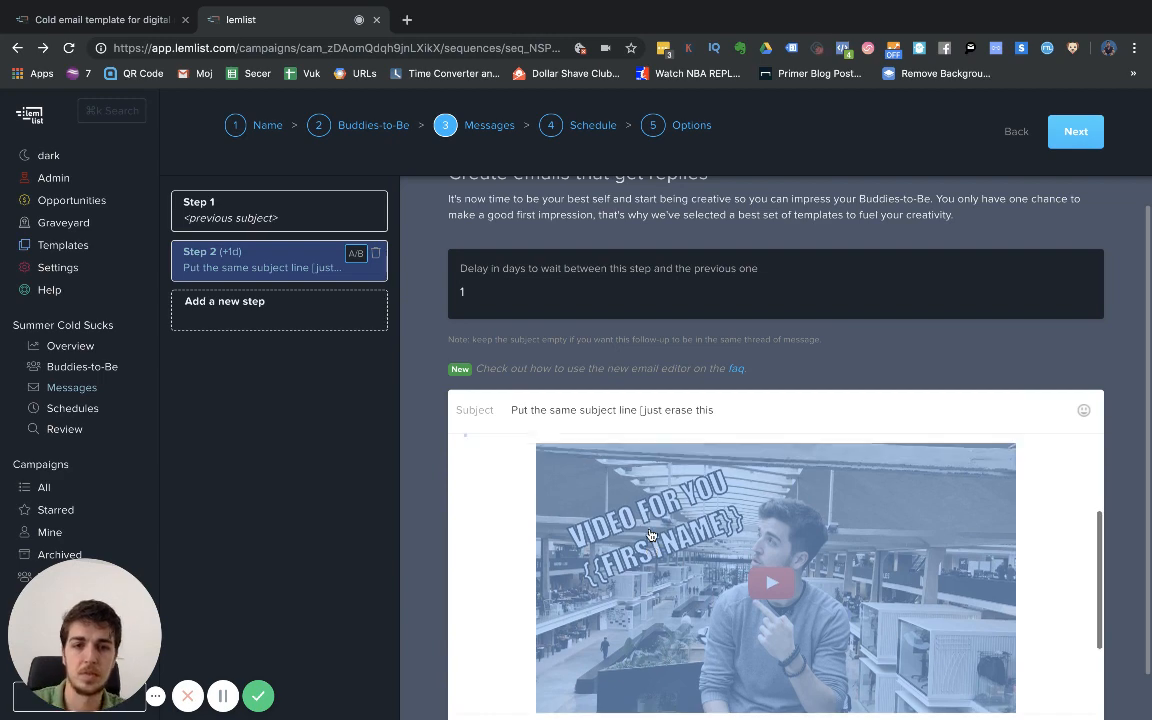
scroll(650, 535, up, 1)
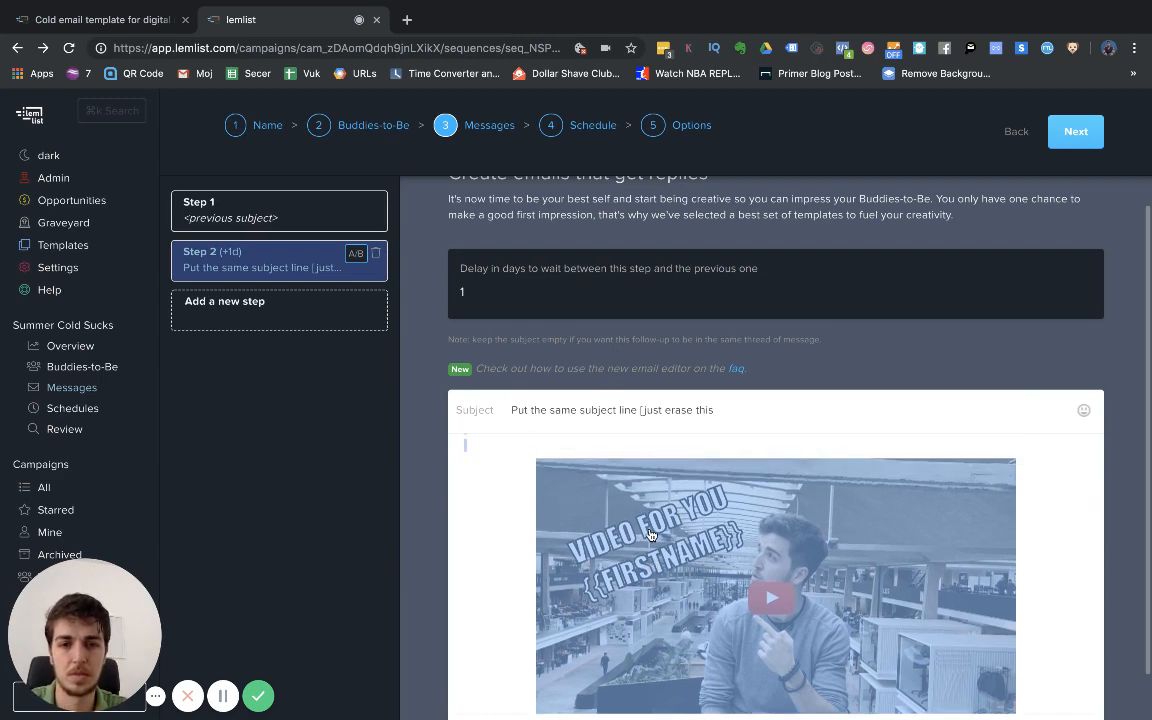
scroll(650, 535, down, 3)
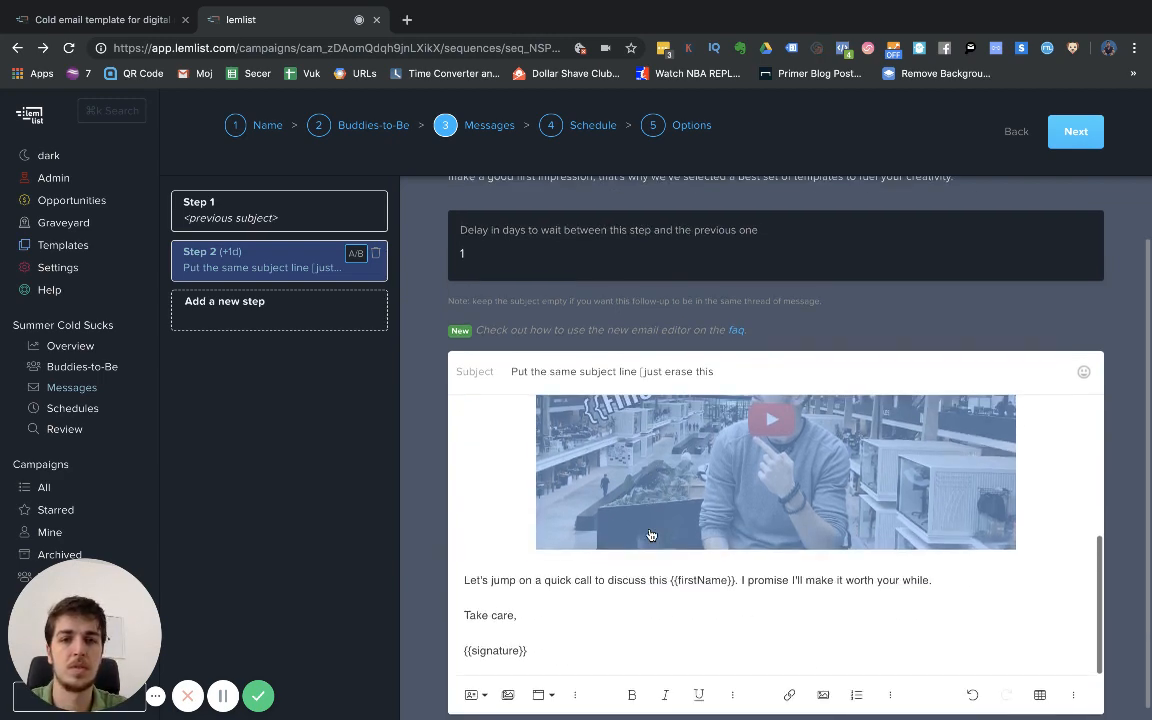
scroll(466, 488, down, 1)
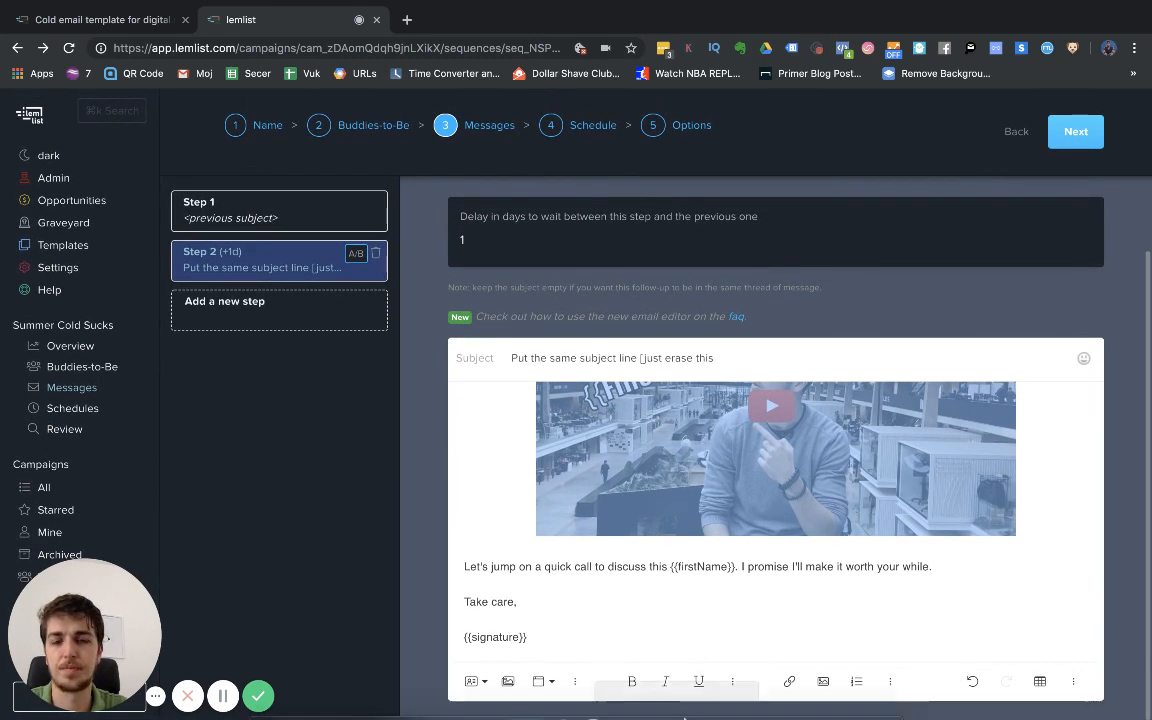
click(545, 683)
click(584, 511)
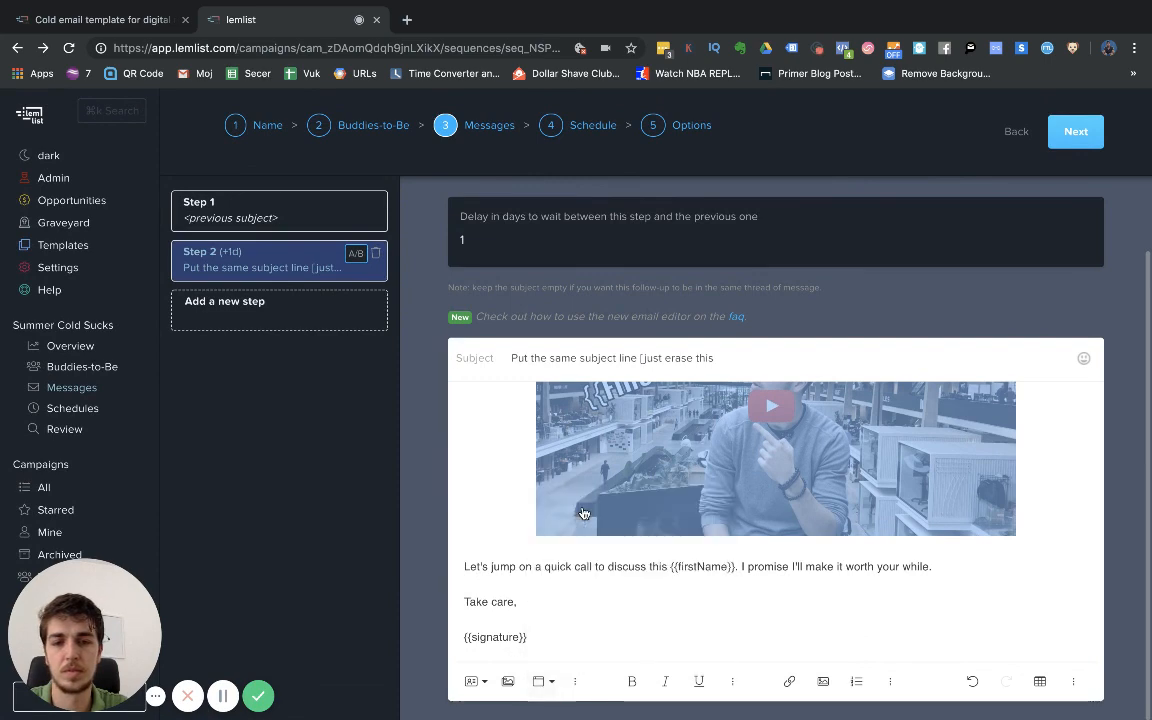
scroll(635, 537, up, 1)
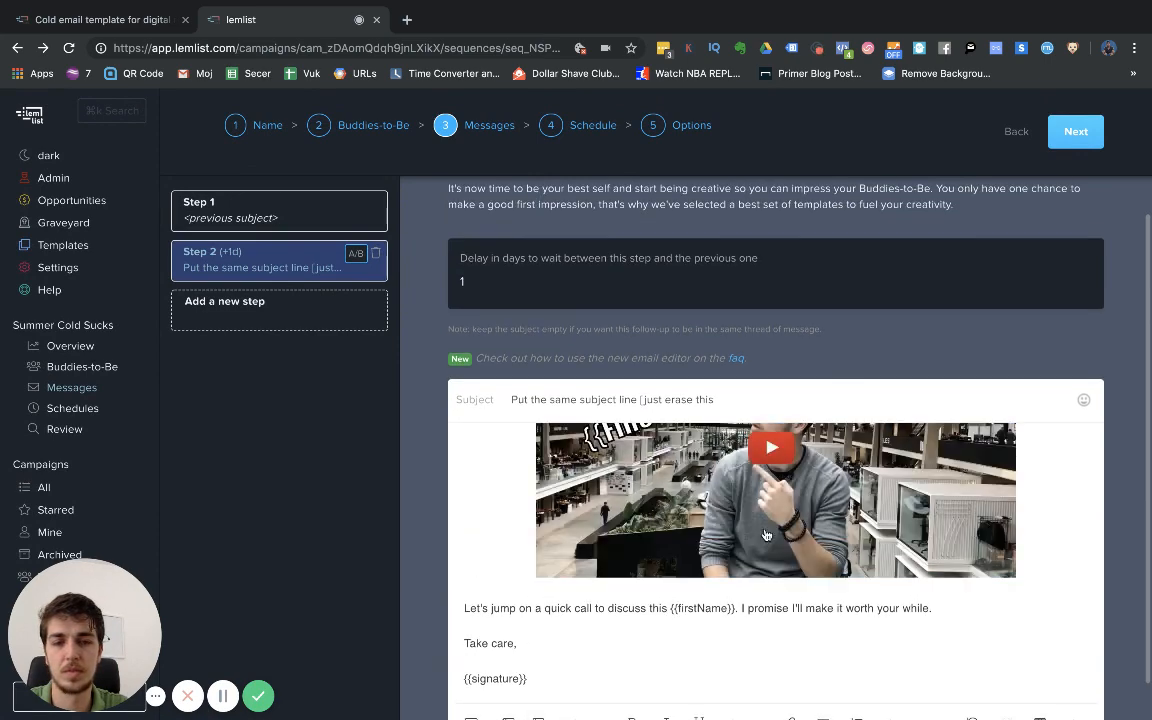
click(765, 535)
click(522, 597)
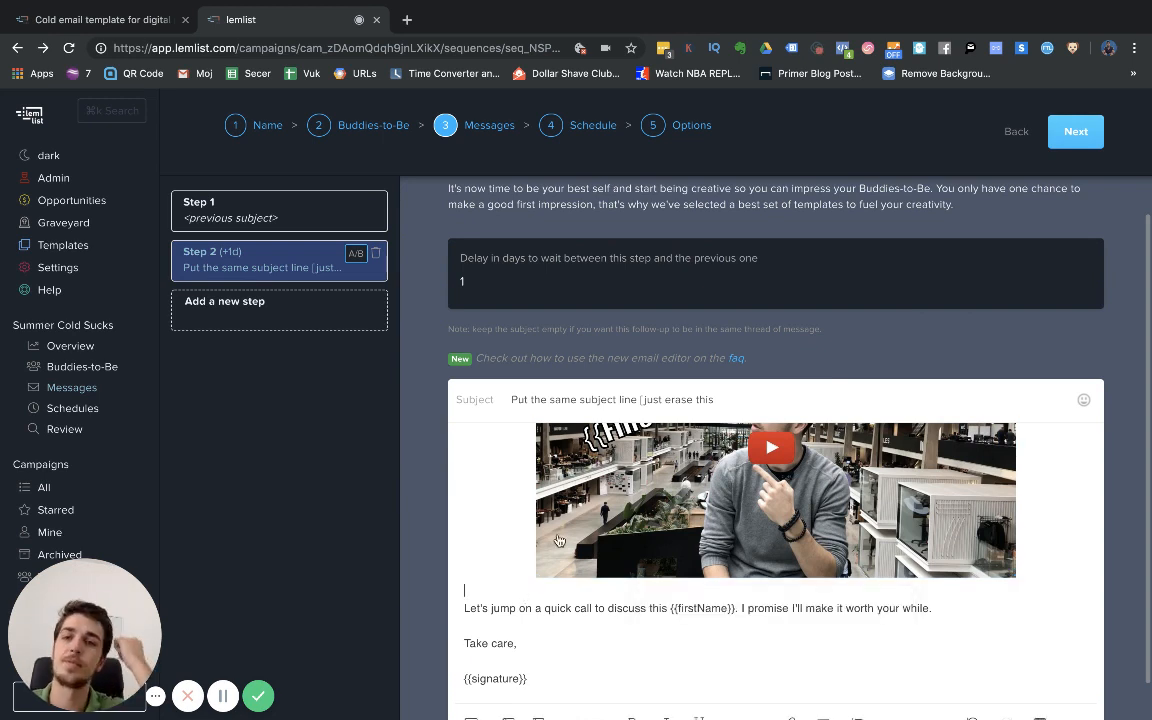
Try to reselect the video thumbnail in the Step 2 email and choose a landing page for it
scroll(559, 541, up, 4)
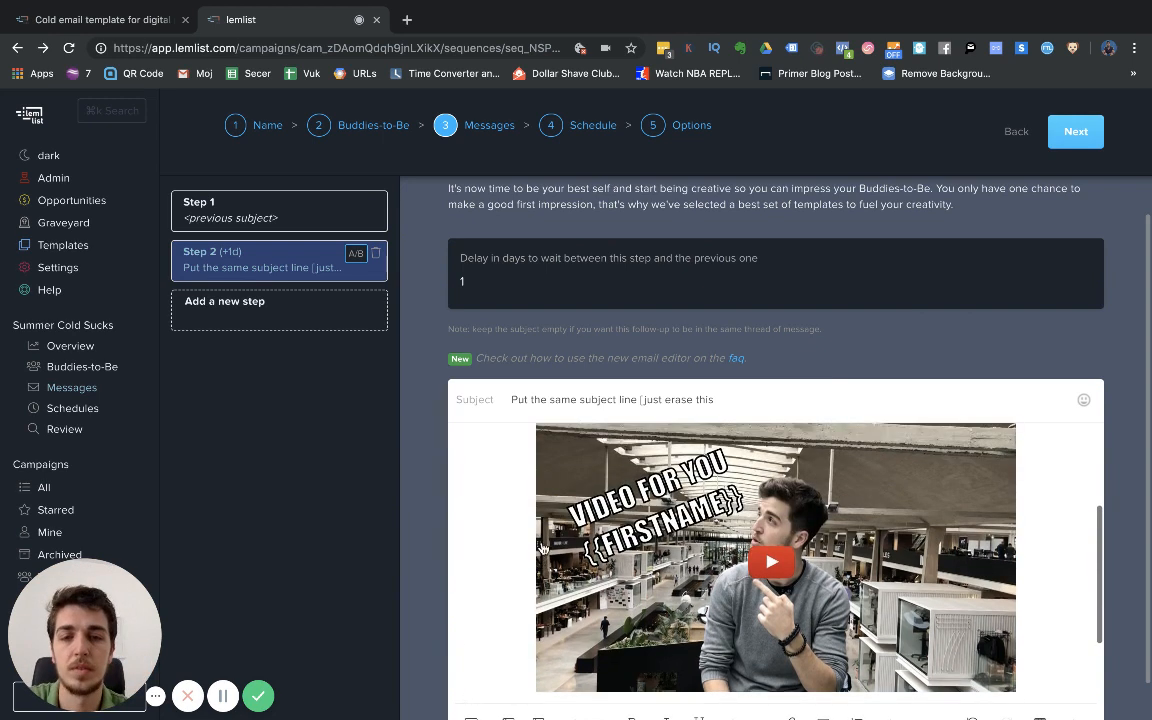
click(530, 512)
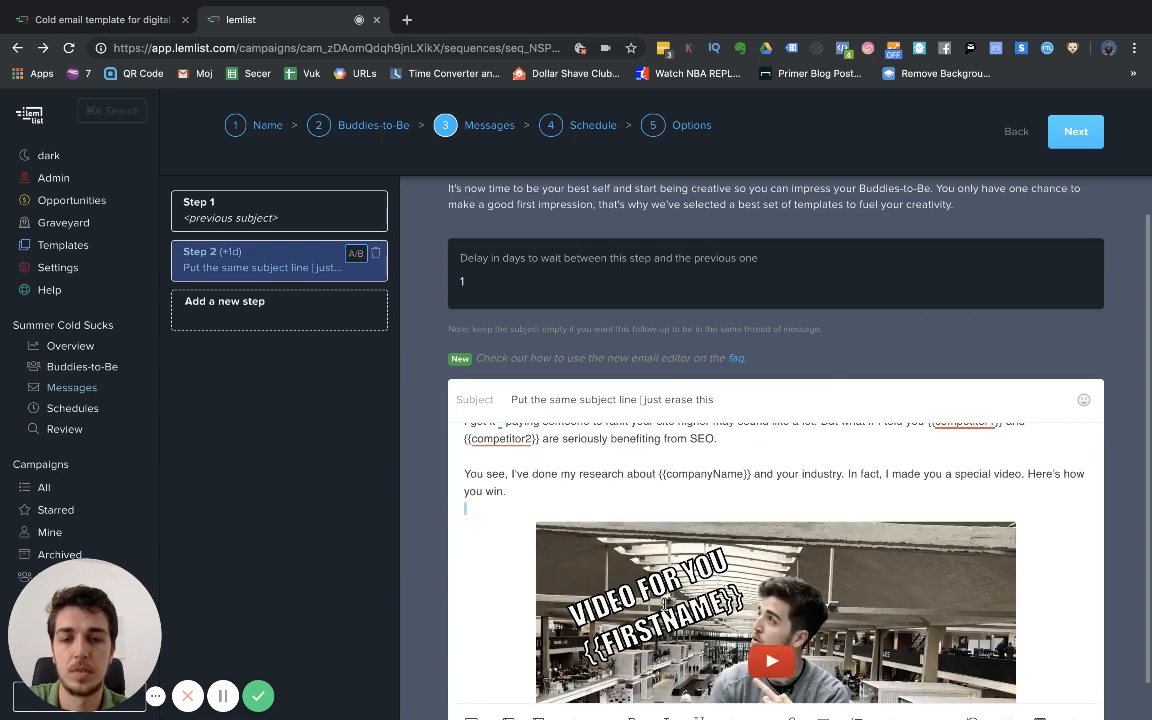
drag(666, 604, 878, 674)
scroll(889, 683, down, 2)
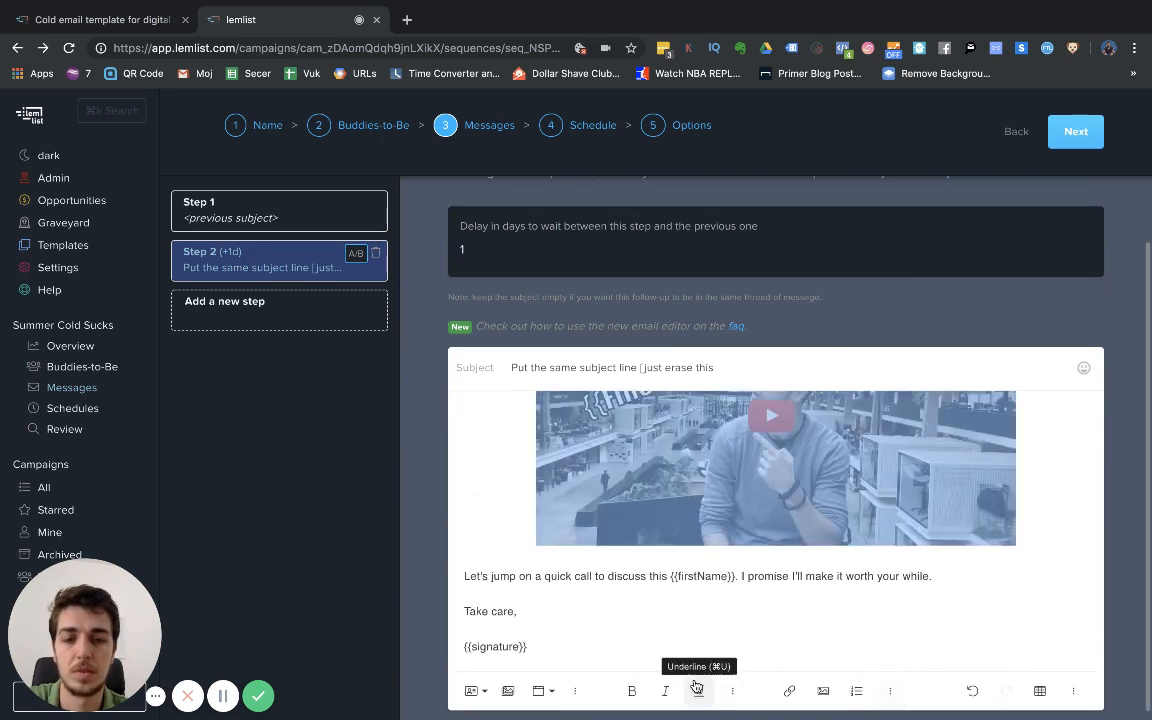
click(540, 691)
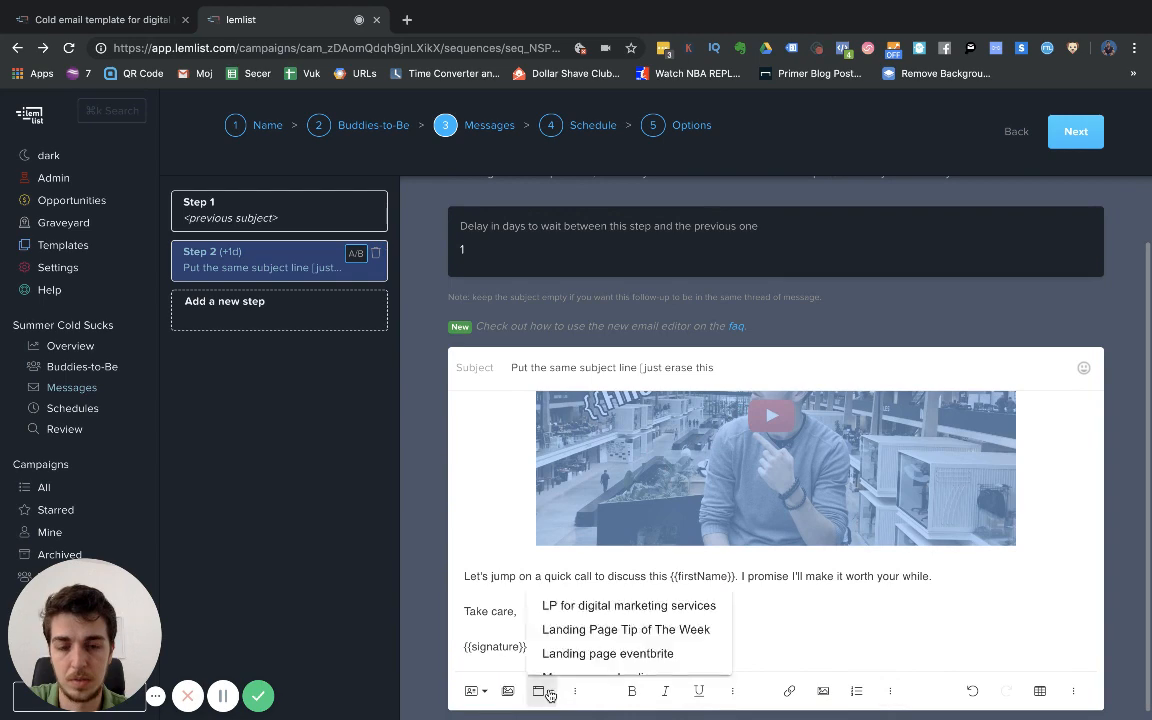
click(488, 522)
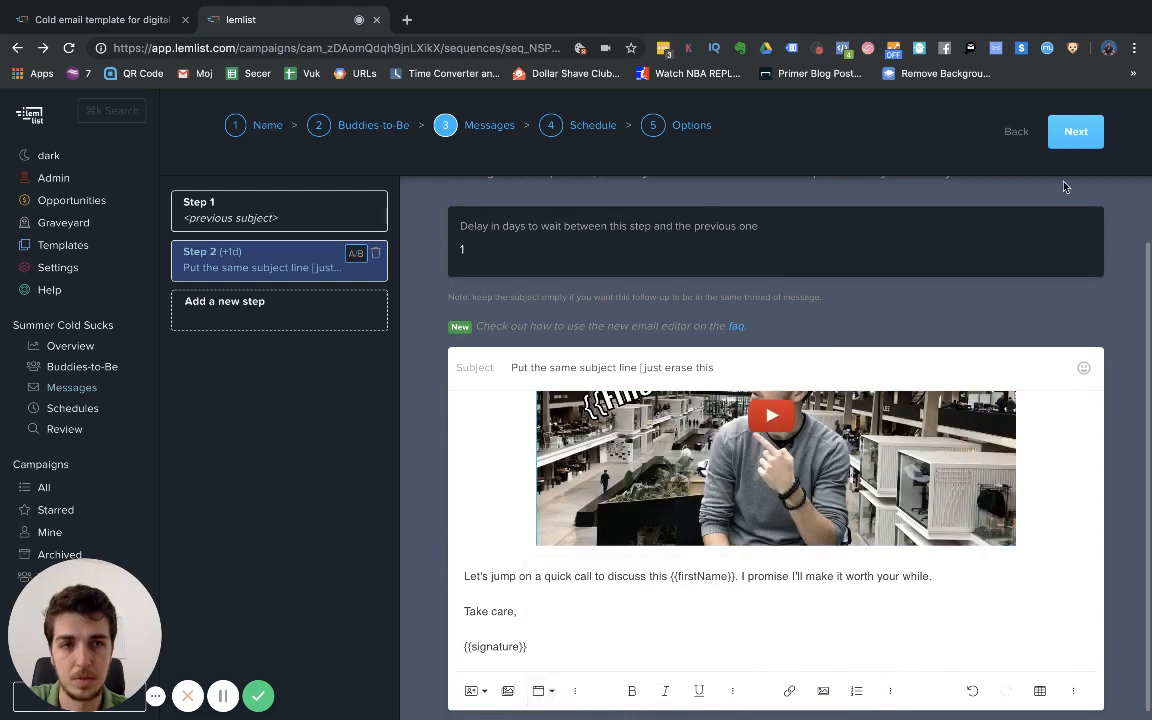
Try to leave the Step 2 message editor, declining to discard the unsaved changes
click(1013, 142)
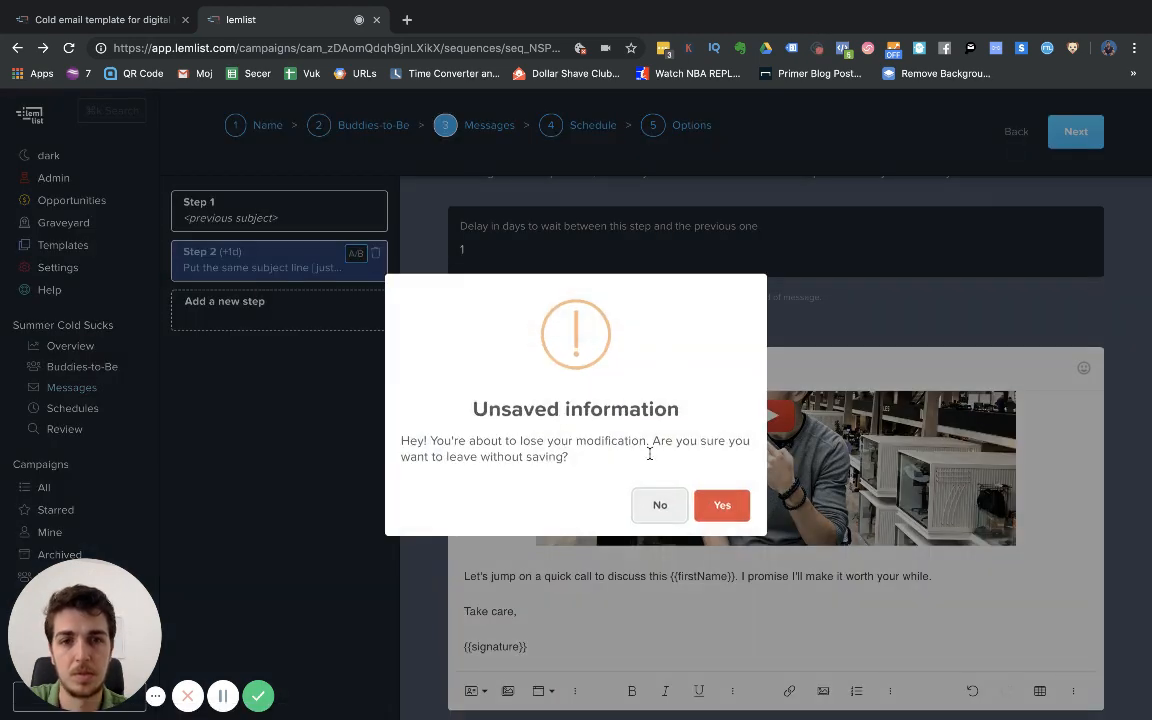
click(659, 507)
scroll(784, 406, up, 5)
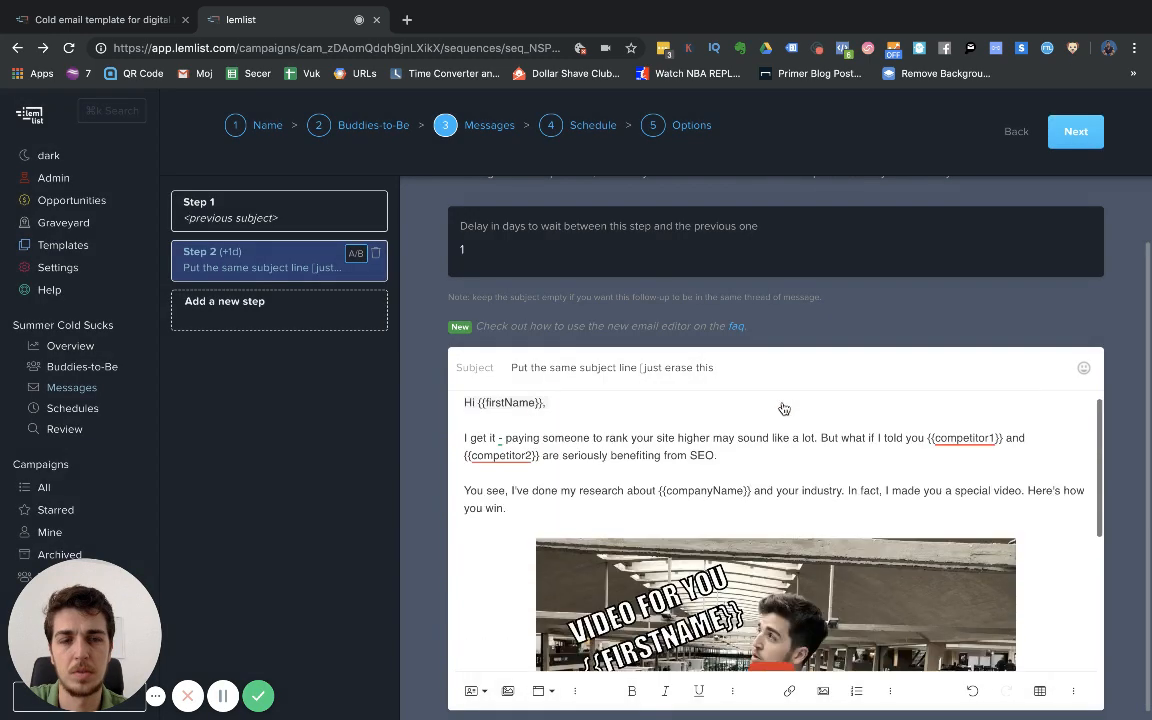
click(1013, 136)
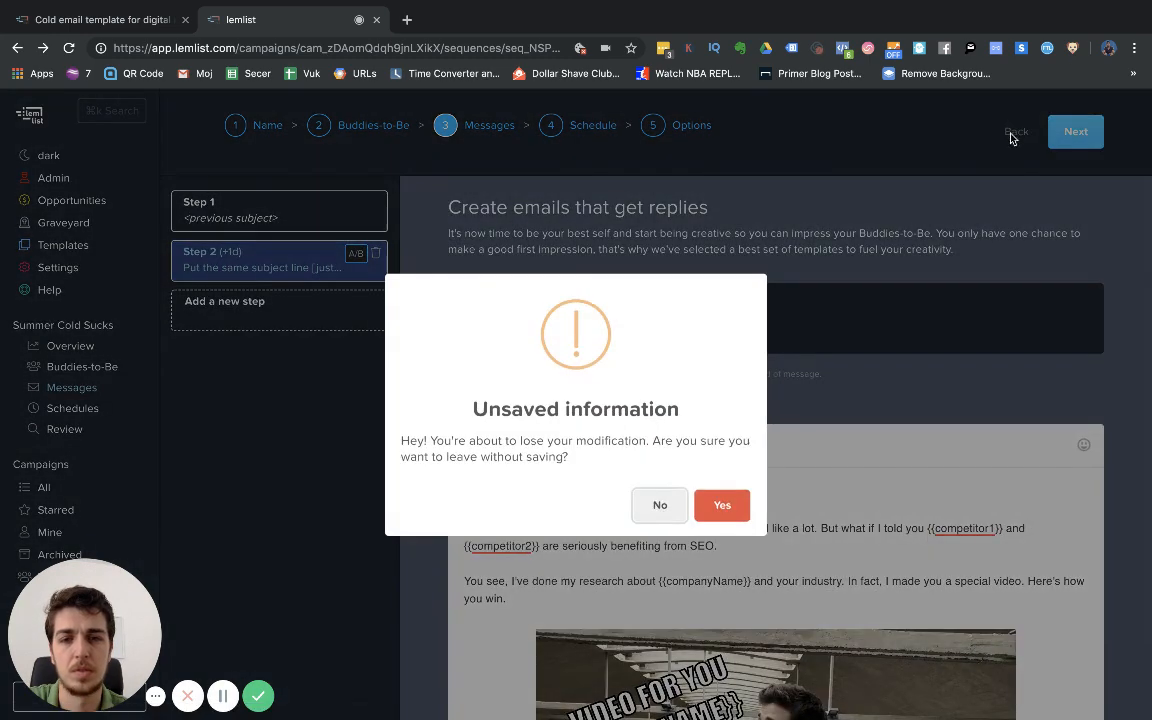
click(661, 510)
scroll(741, 452, down, 5)
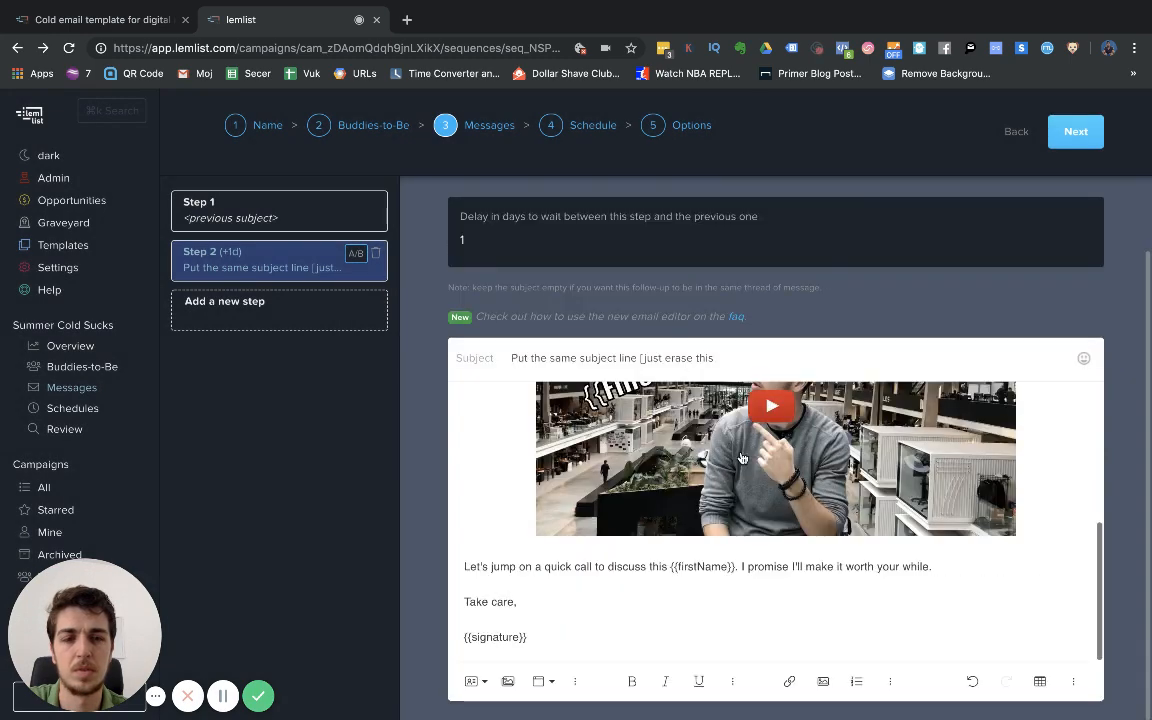
Advance the campaign to its schedule stage, then reopen the Step 2 message of "Summer Cold Sucks" for editing from the campaign list
scroll(1097, 265, up, 5)
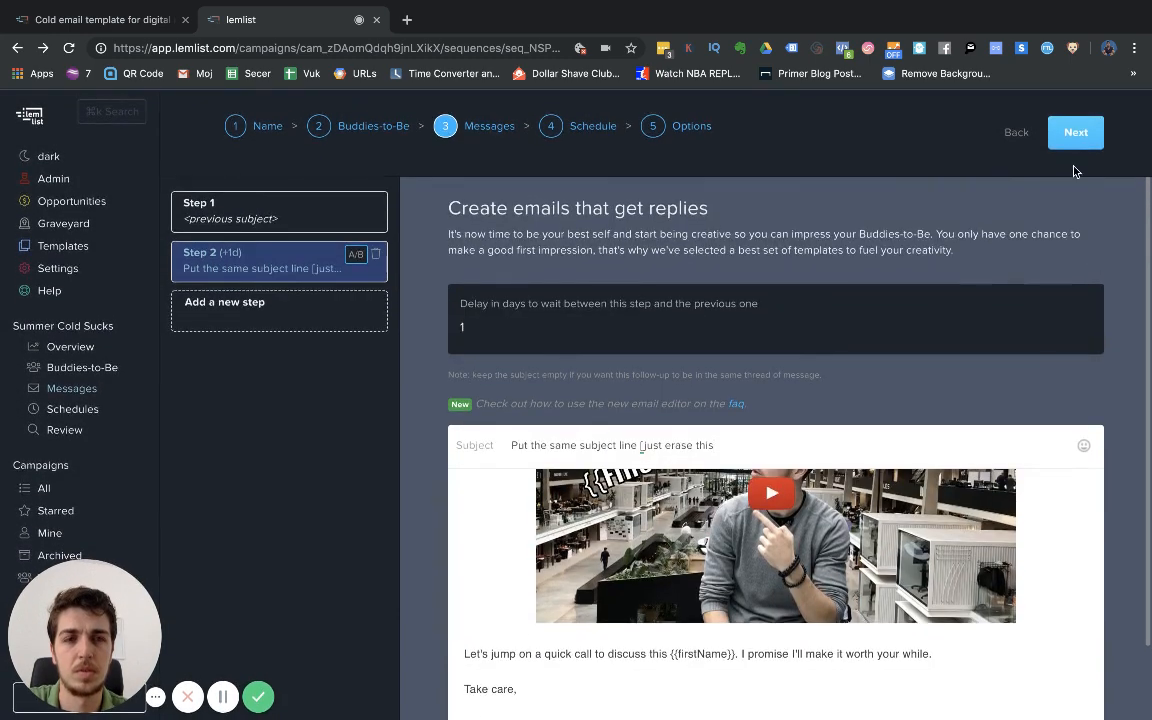
click(1076, 131)
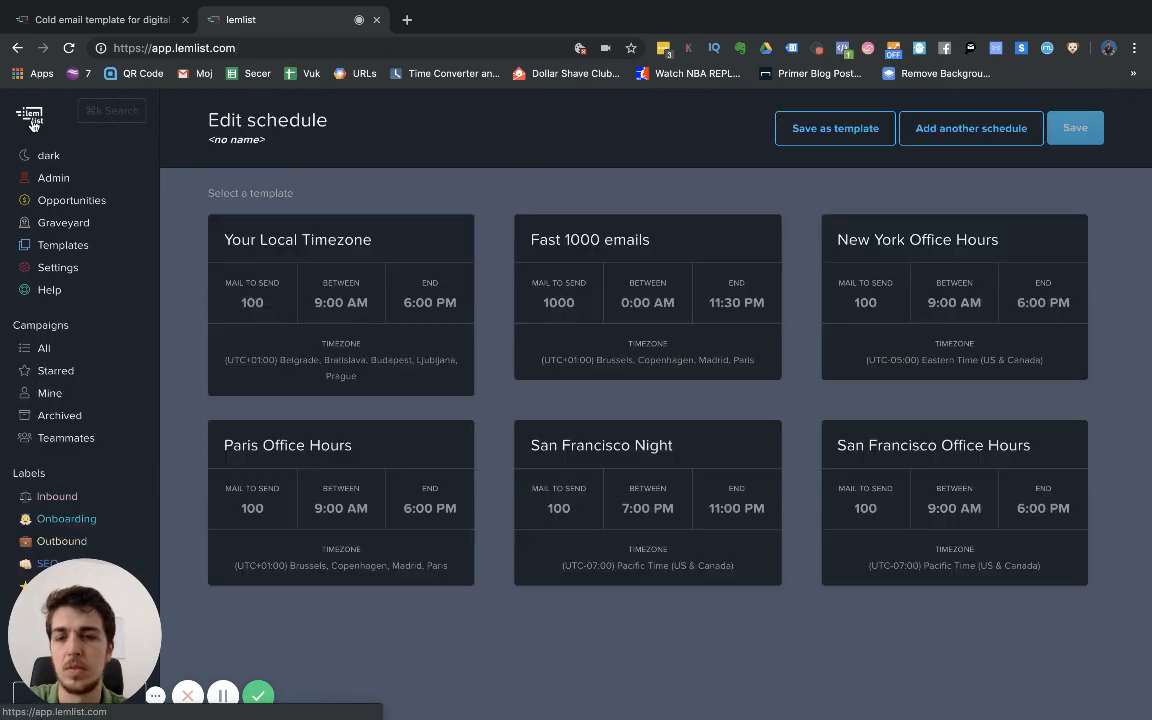
click(31, 118)
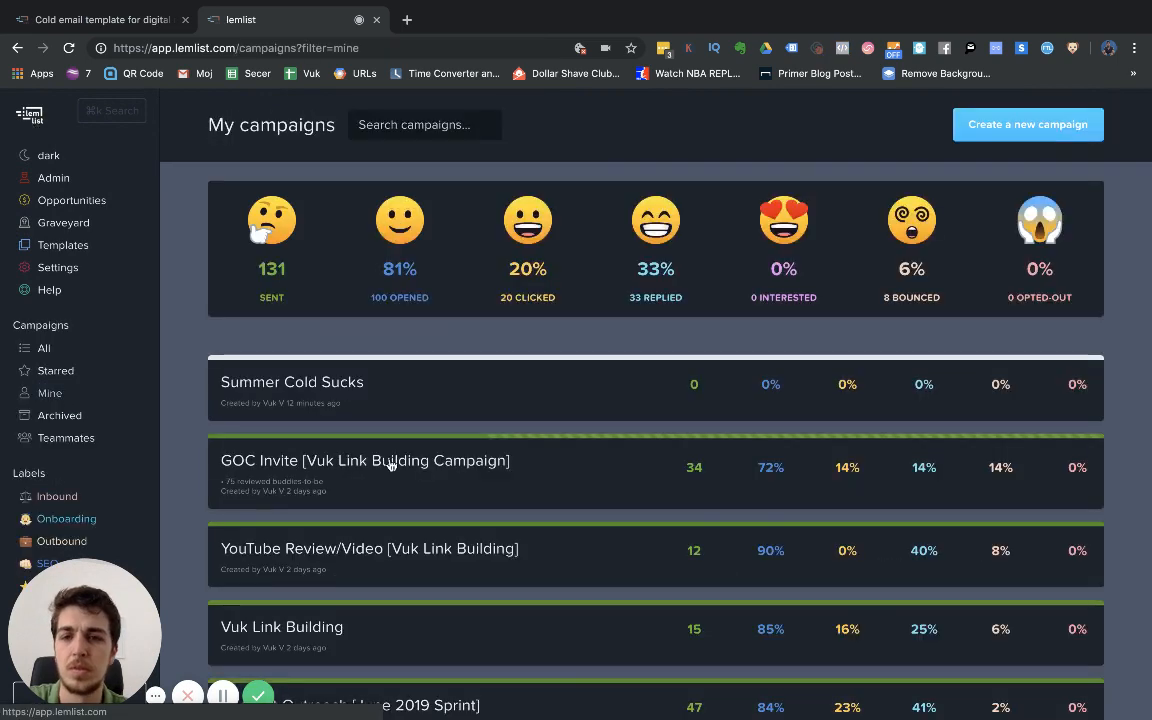
click(397, 404)
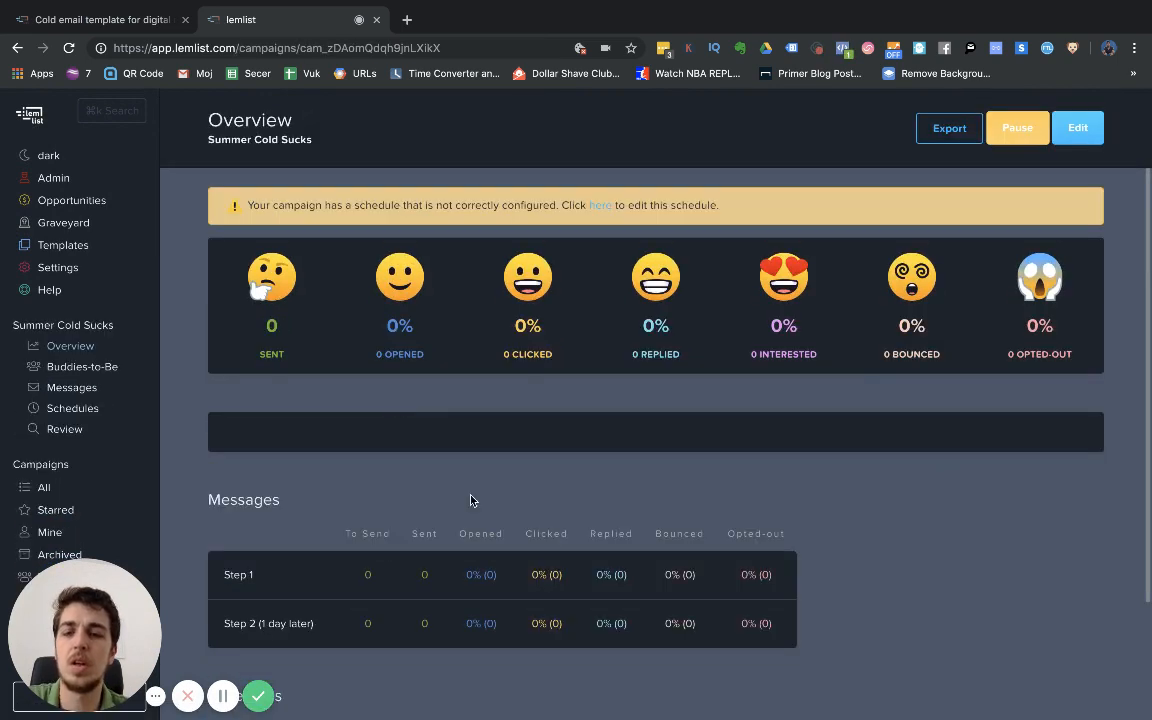
click(72, 387)
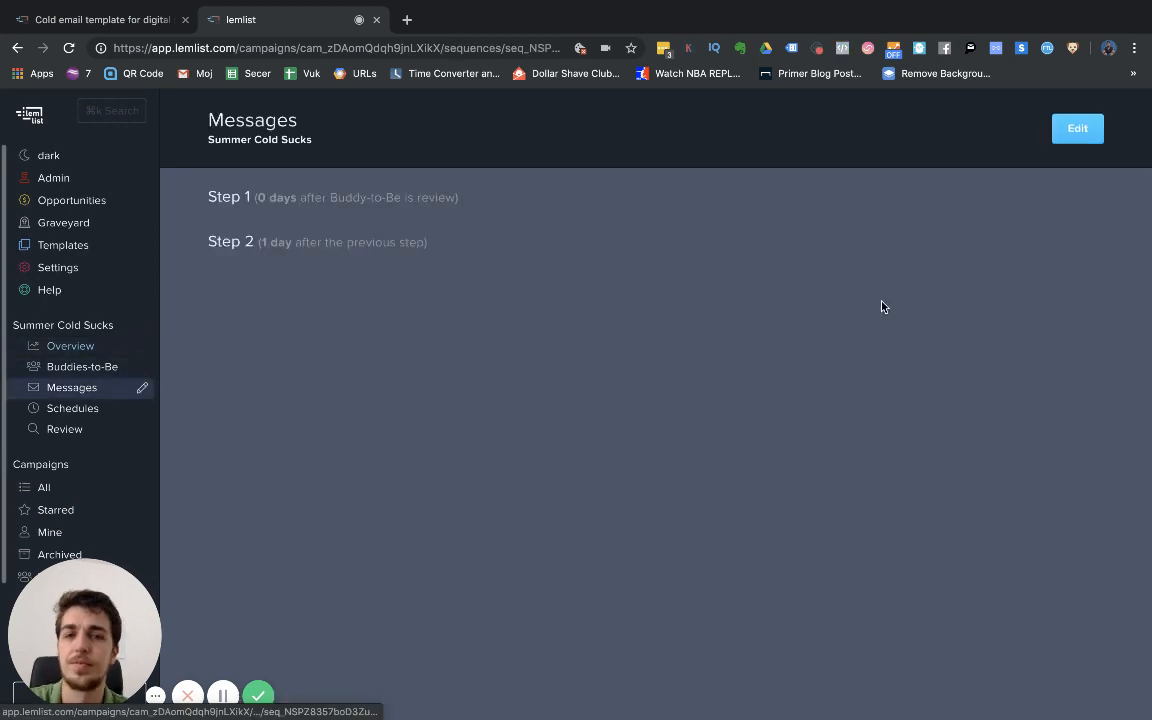
click(1068, 134)
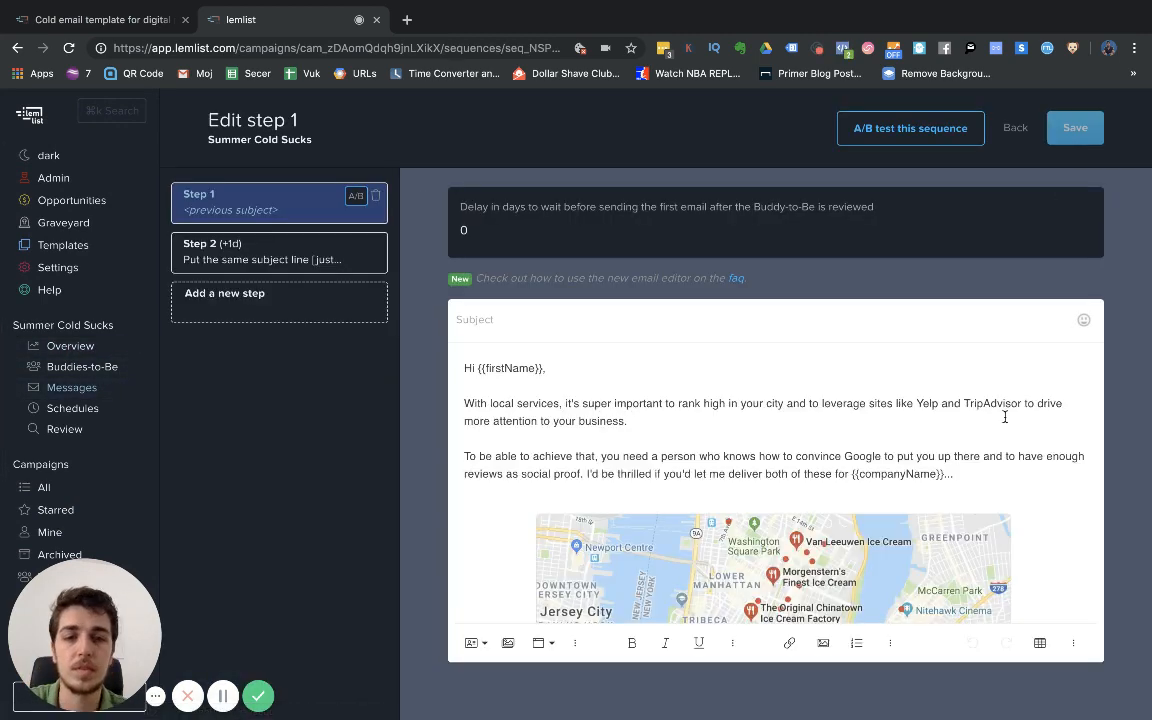
scroll(1012, 423, down, 10)
click(330, 258)
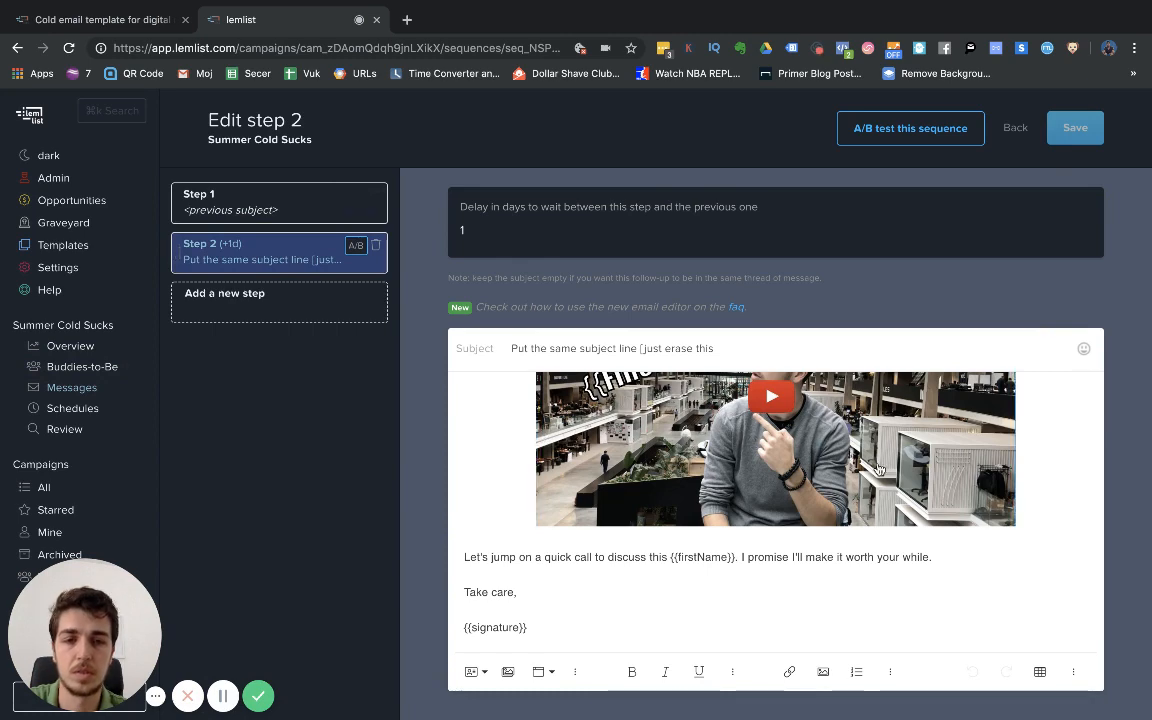
Select the video thumbnail in the Step 2 email and link it to the campaign's page "LP for digital marketing services"
click(544, 674)
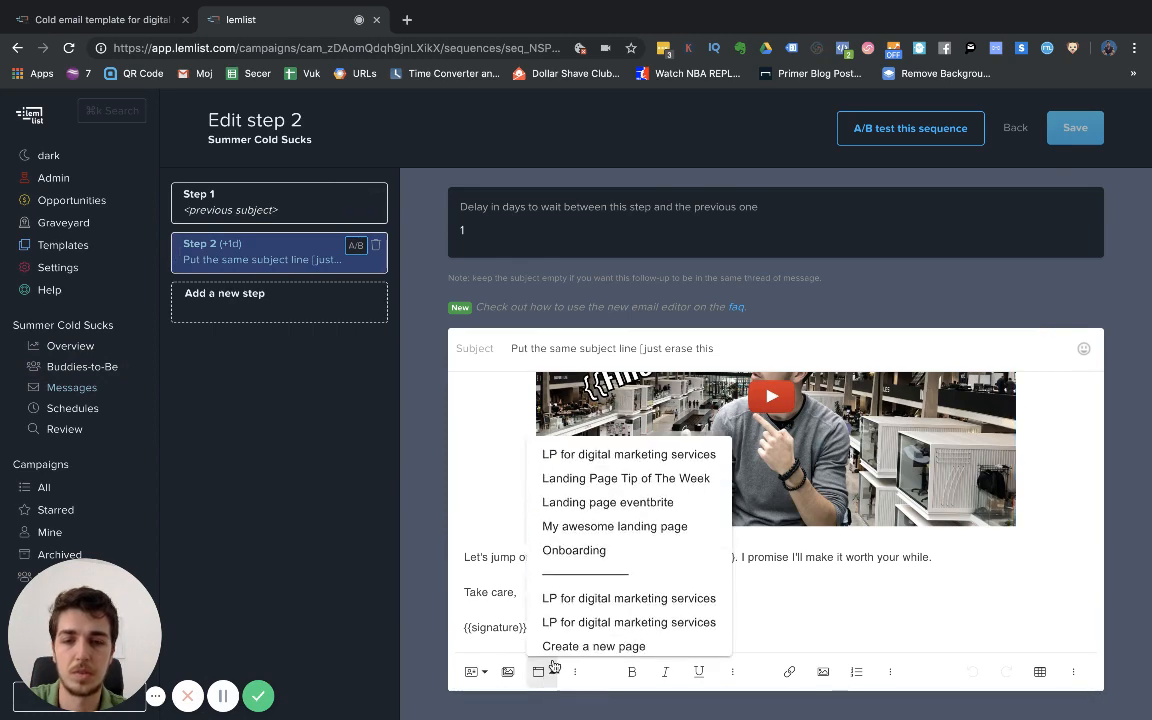
click(585, 600)
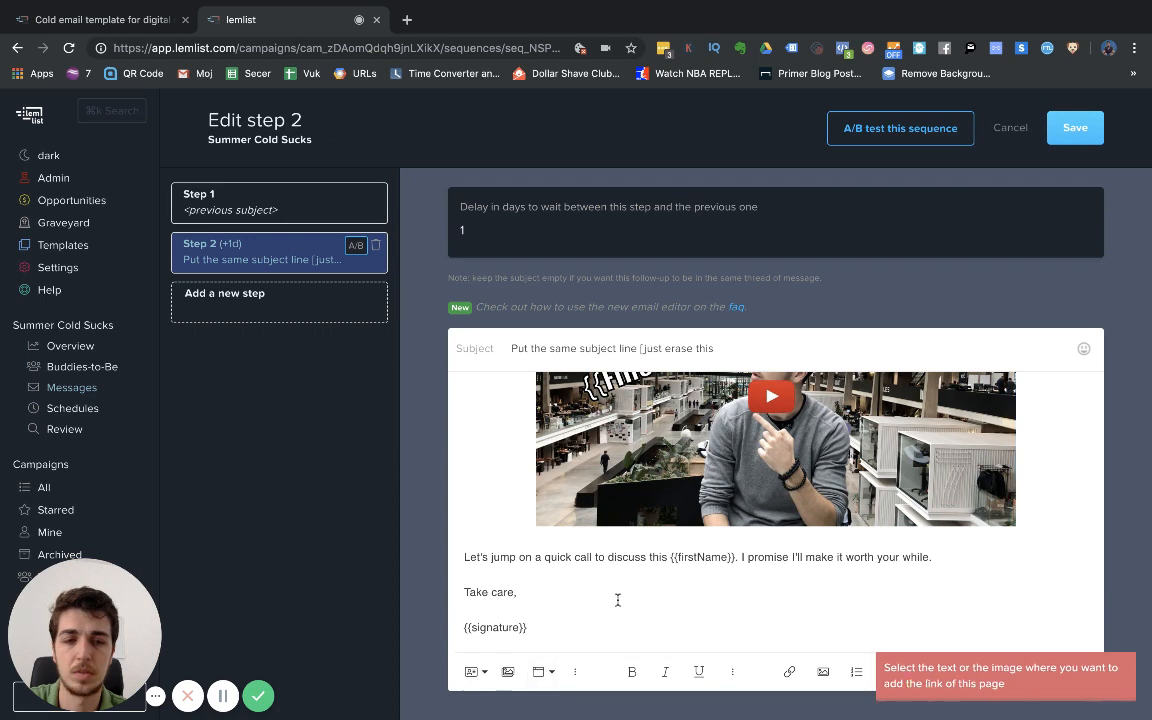
scroll(700, 595, up, 2)
scroll(743, 593, down, 1)
scroll(743, 593, up, 1)
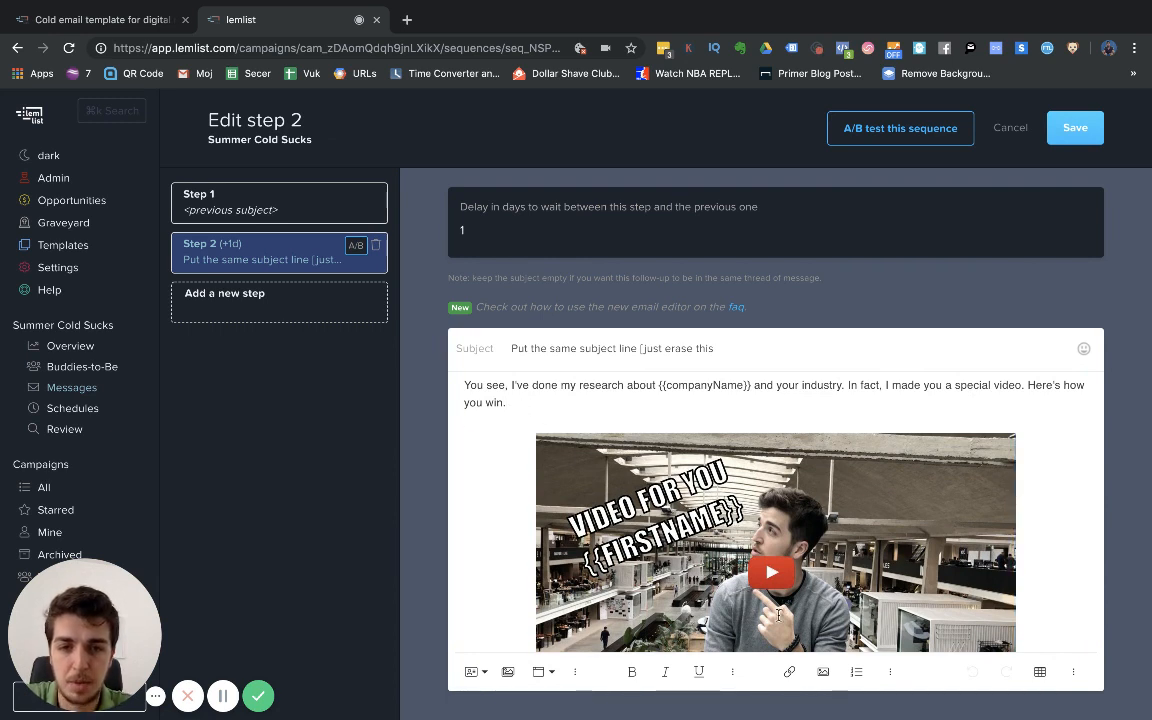
drag(778, 614, 825, 609)
scroll(826, 615, down, 1)
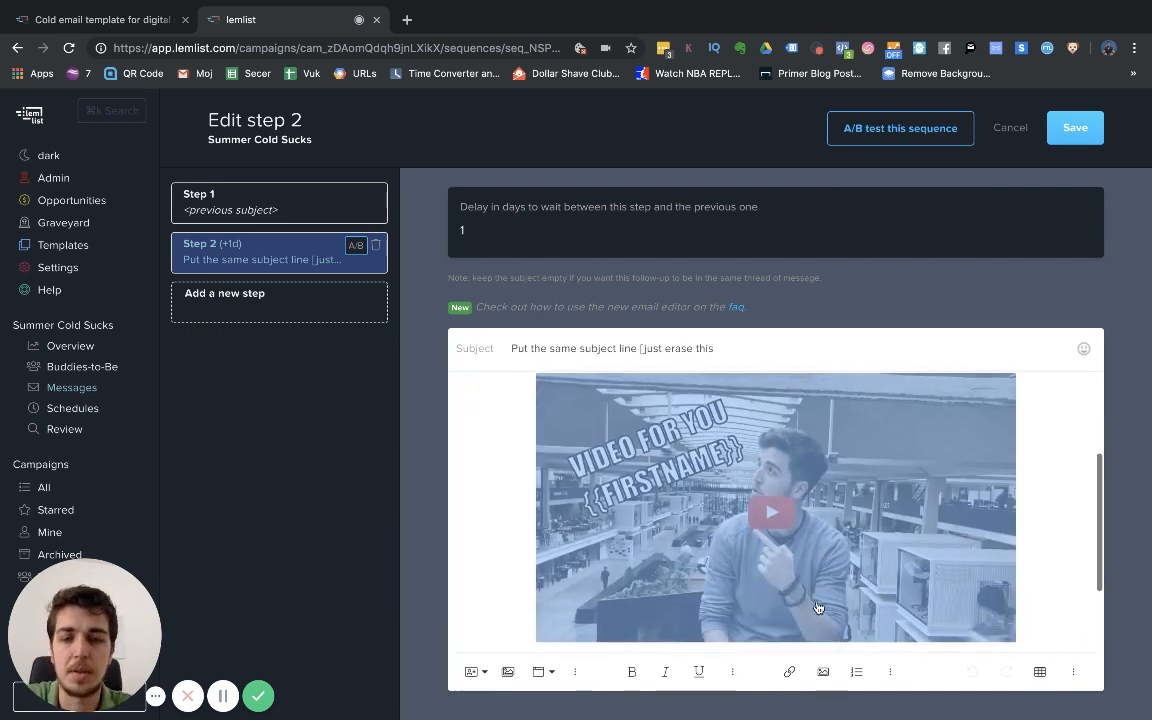
click(550, 673)
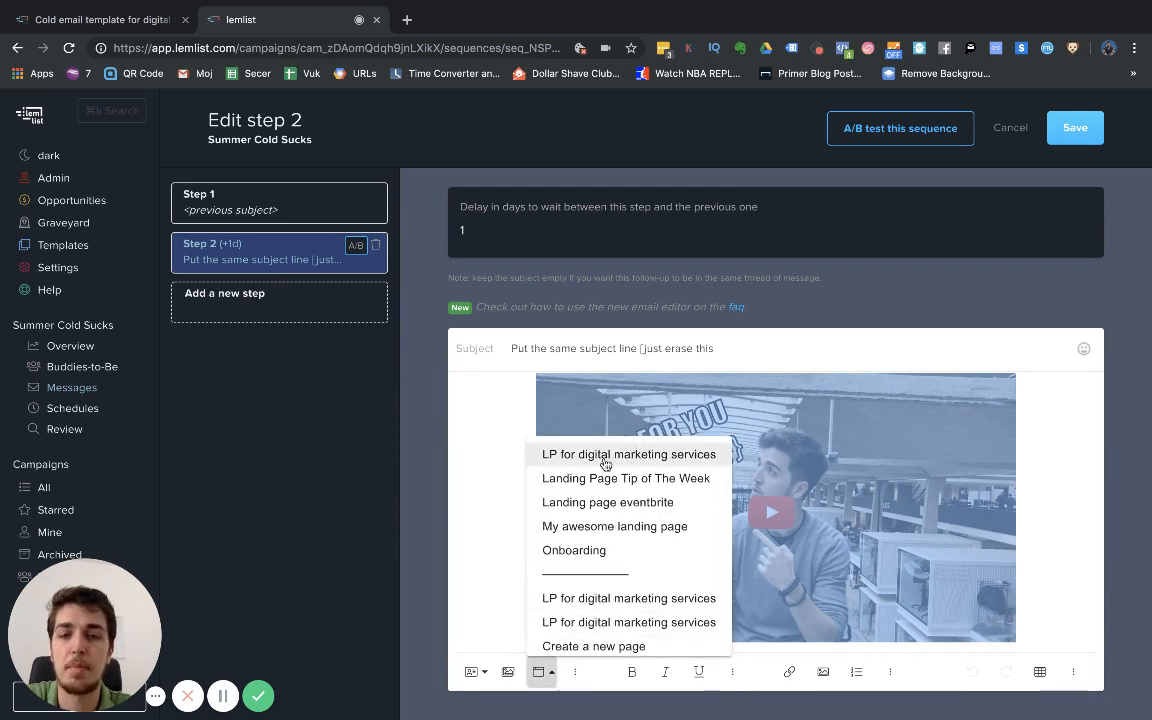
click(588, 601)
scroll(557, 460, down, 2)
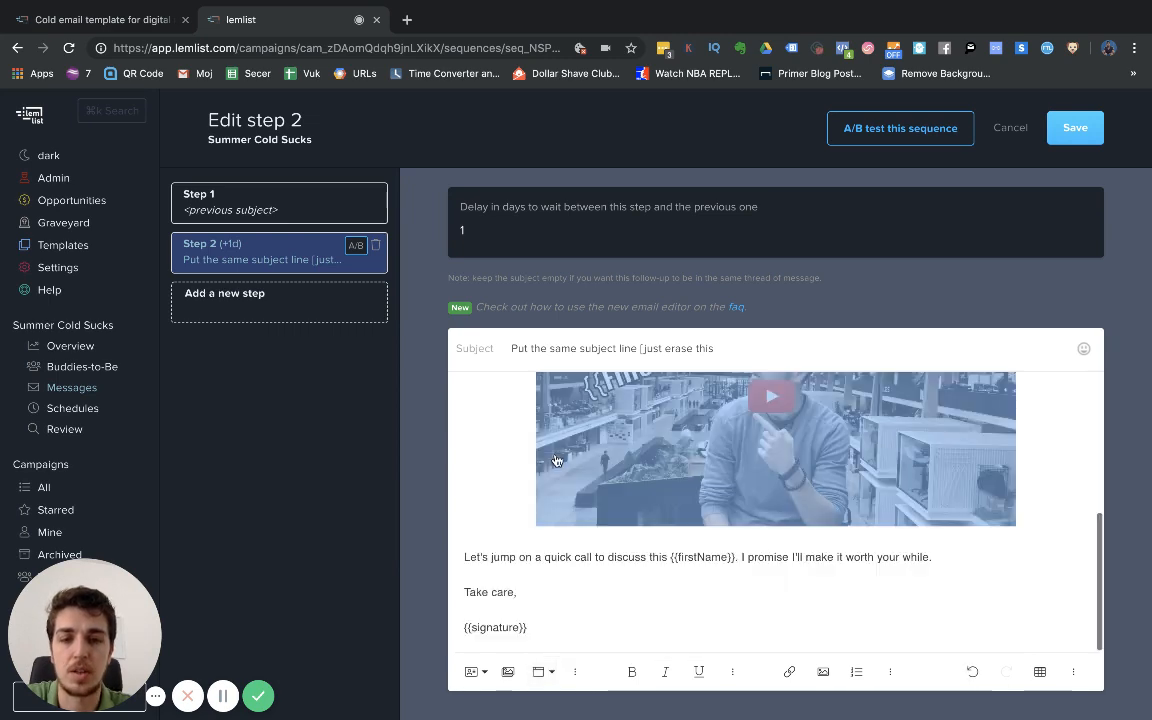
Try linking the word "quick" in the closing sentence to "LP for digital marketing services" and remove that link
double_click(558, 554)
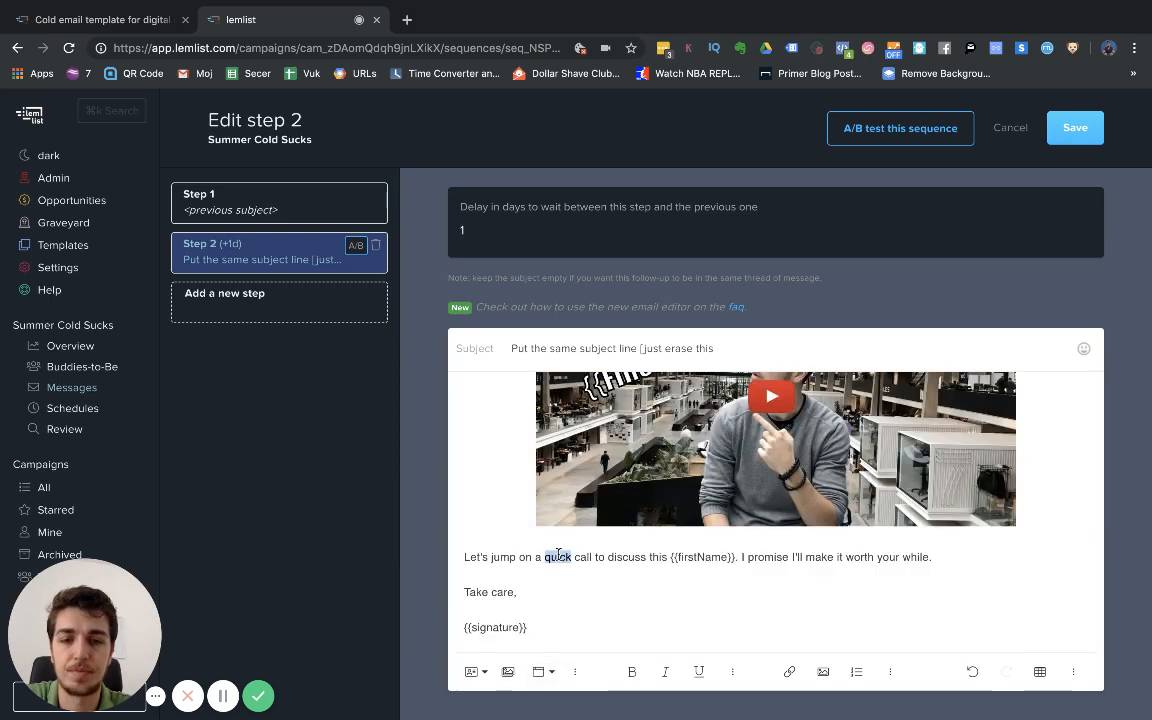
click(537, 671)
click(586, 600)
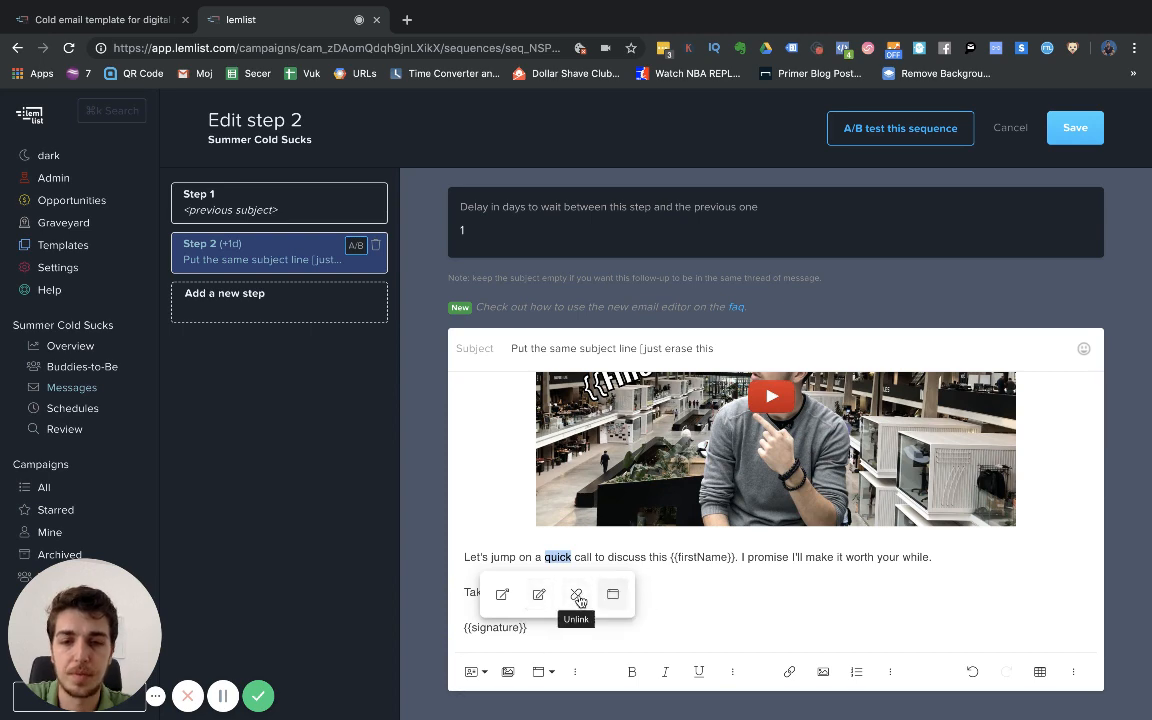
click(578, 597)
click(563, 576)
Link the phrase "jump on a quick call" to "LP for digital marketing services" and open that landing page for editing
scroll(600, 577, up, 3)
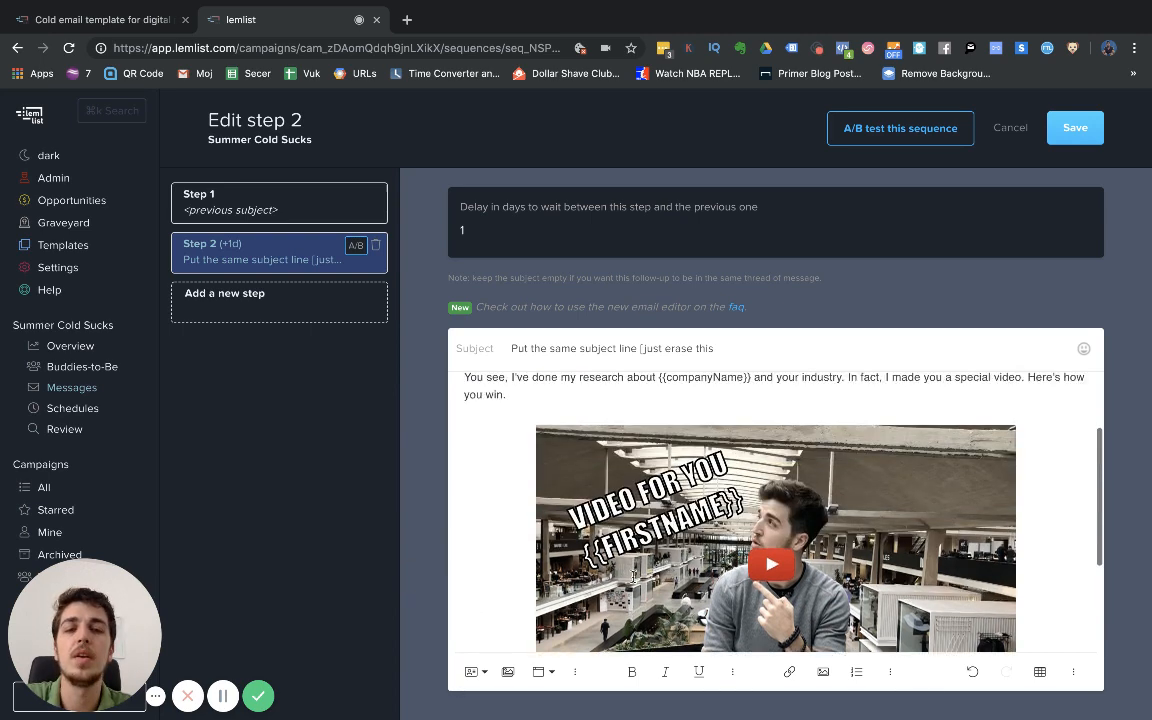
scroll(633, 577, up, 2)
scroll(632, 582, down, 5)
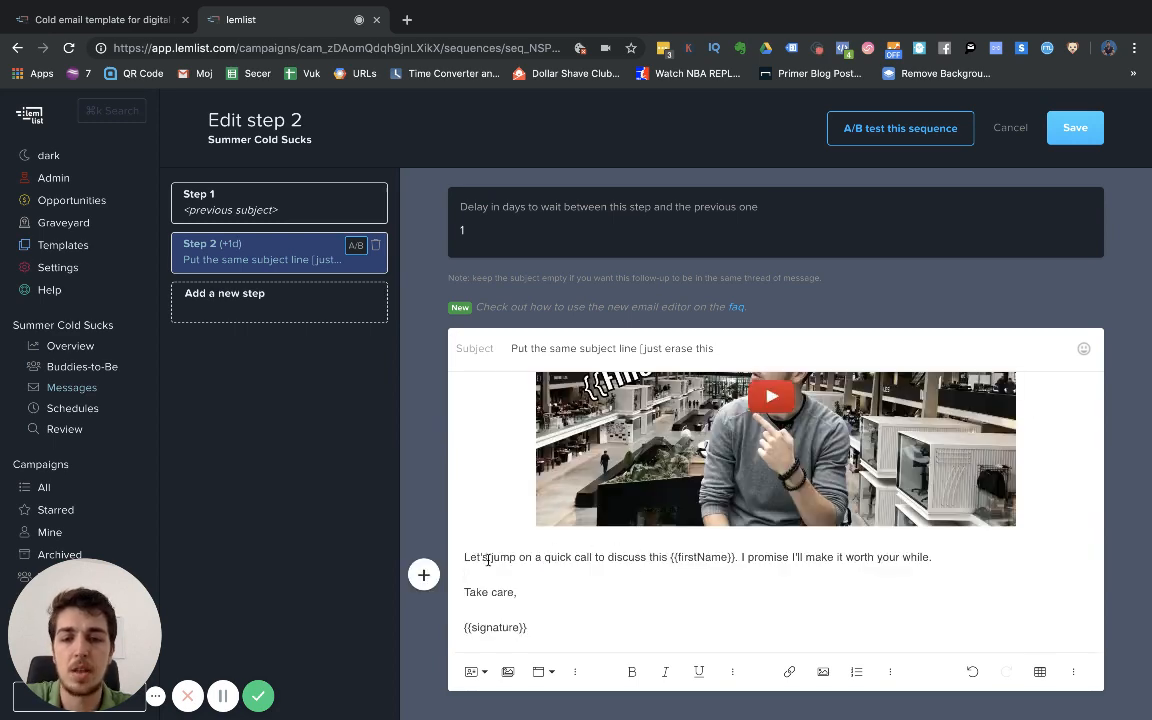
drag(491, 557, 594, 558)
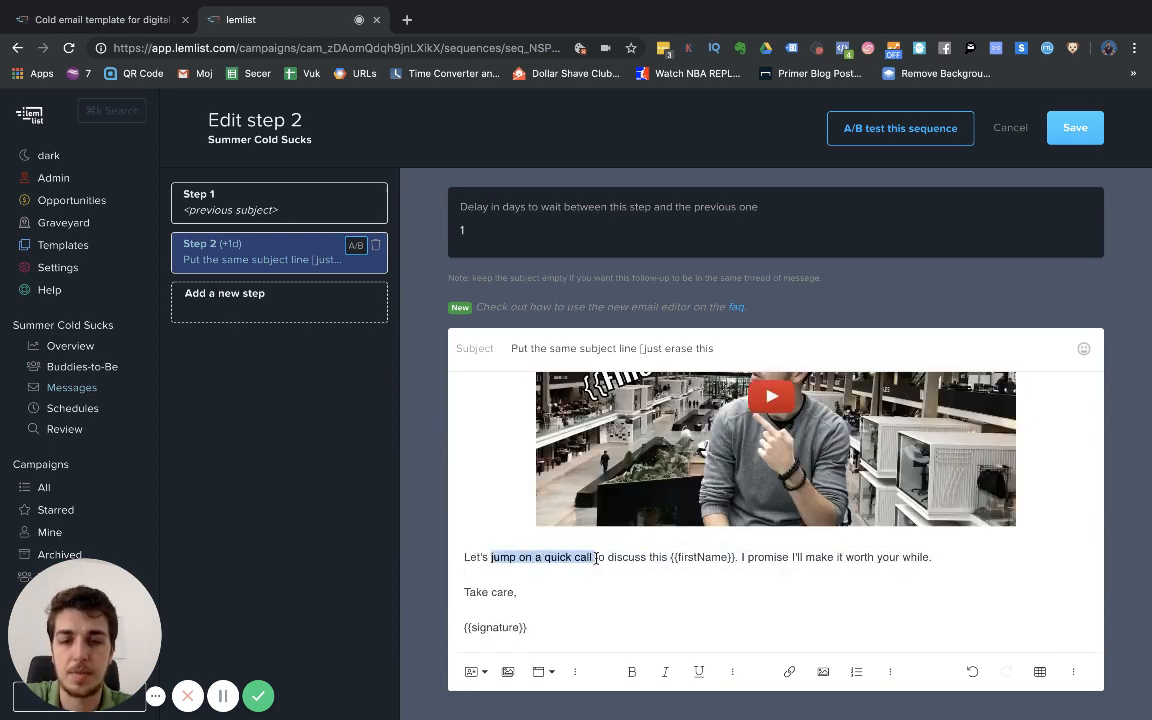
click(541, 672)
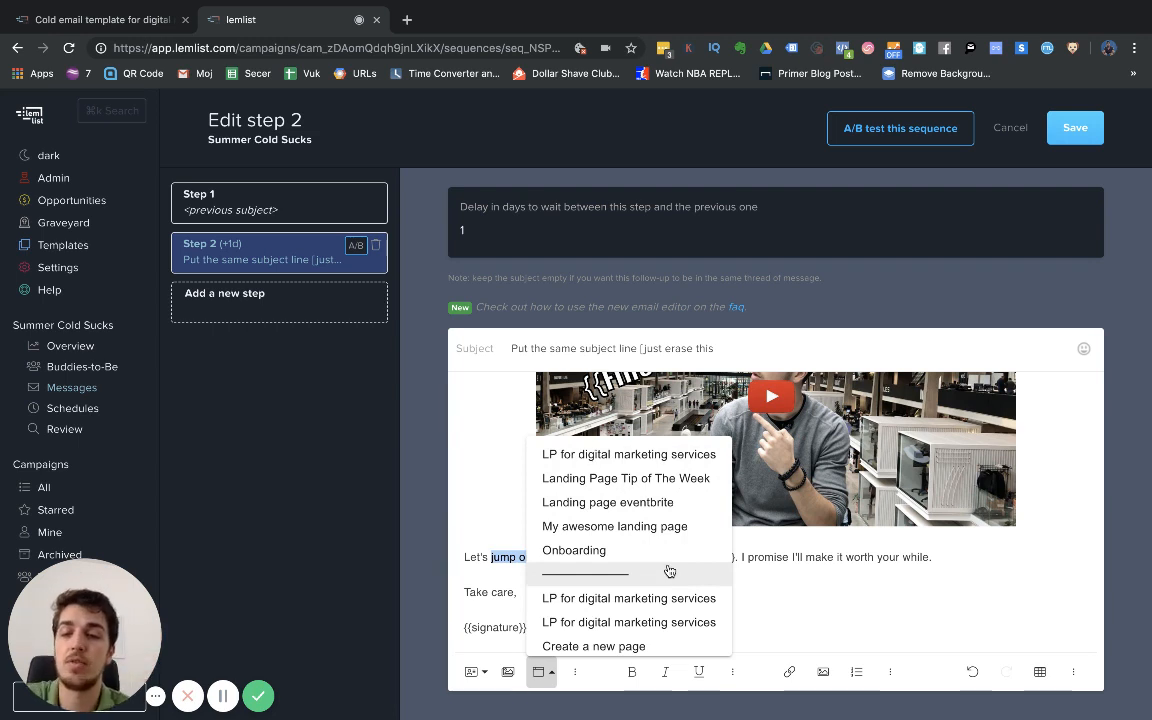
click(618, 603)
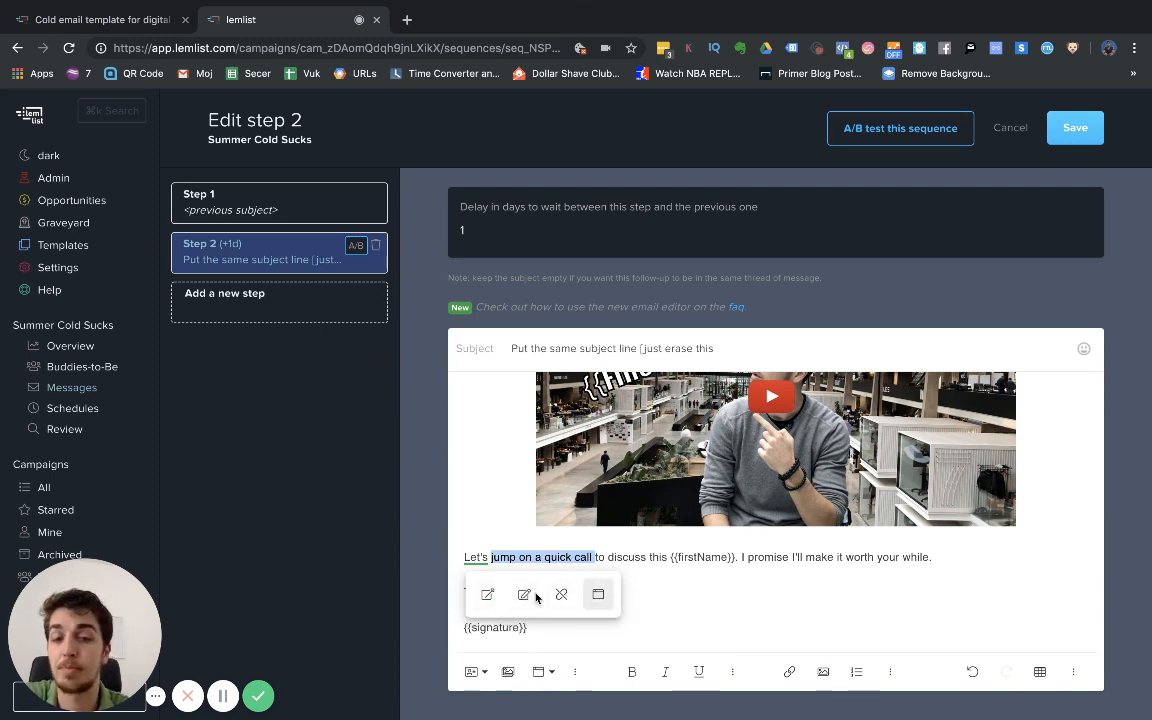
click(597, 598)
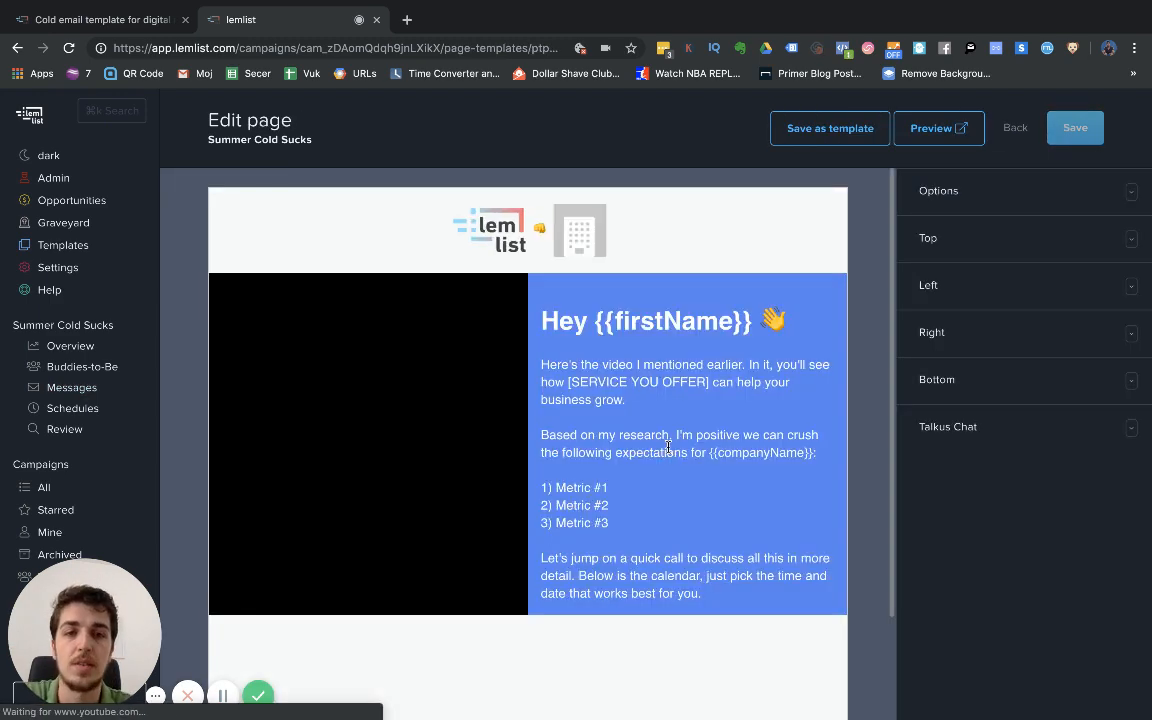
Review the landing page layout and examine its general options and top section settings, such as colors and logos
scroll(668, 447, down, 3)
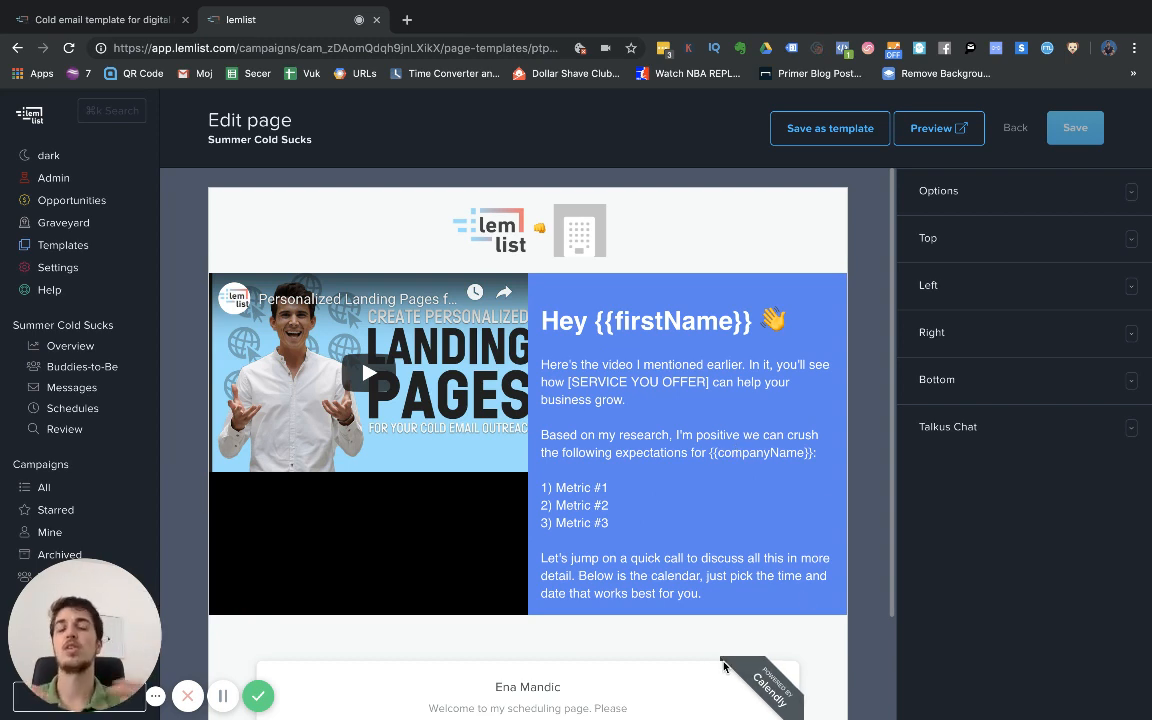
scroll(724, 667, down, 1)
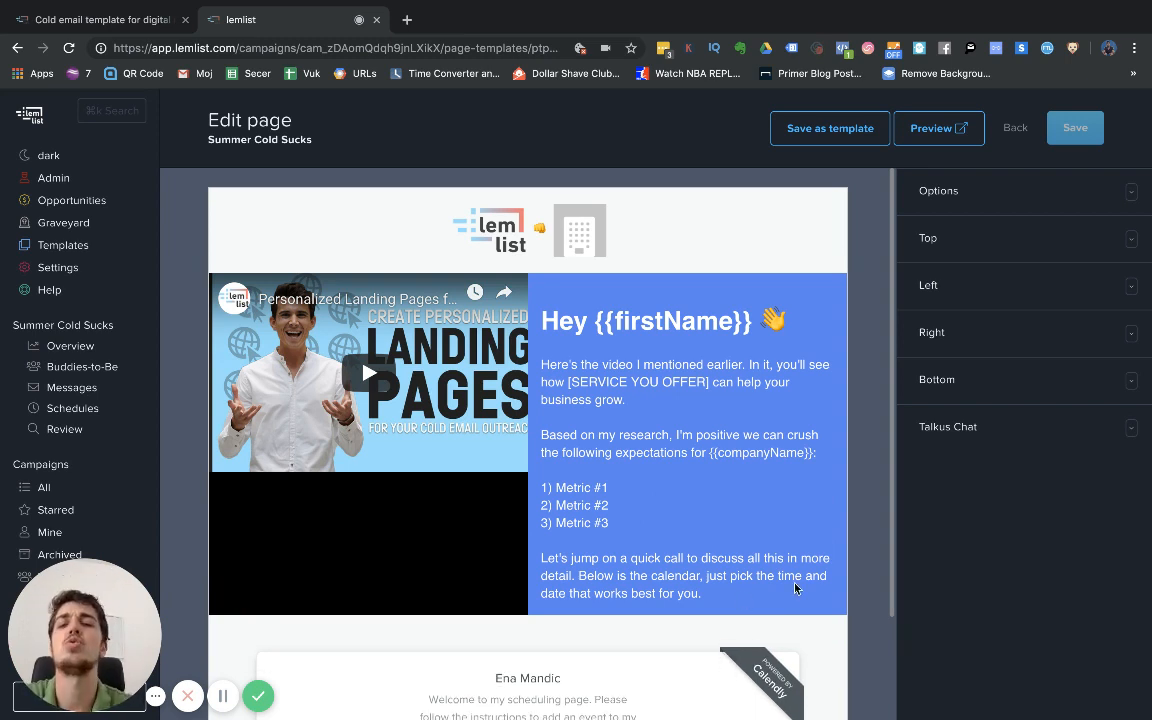
click(976, 203)
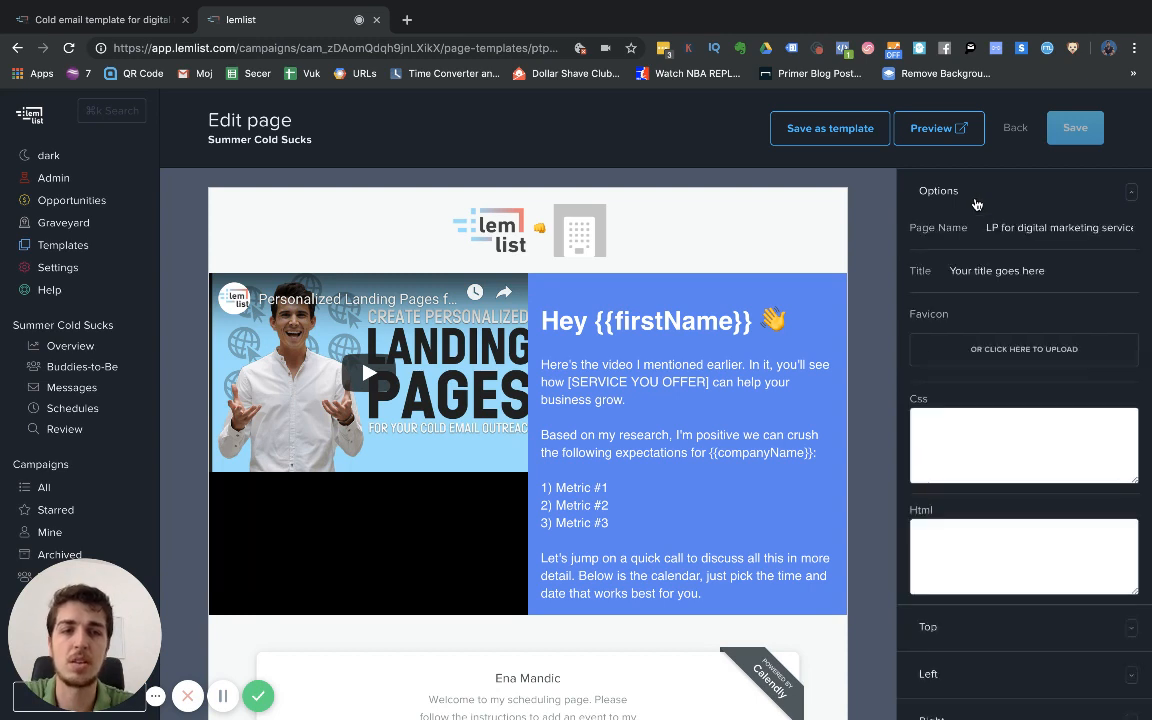
click(974, 201)
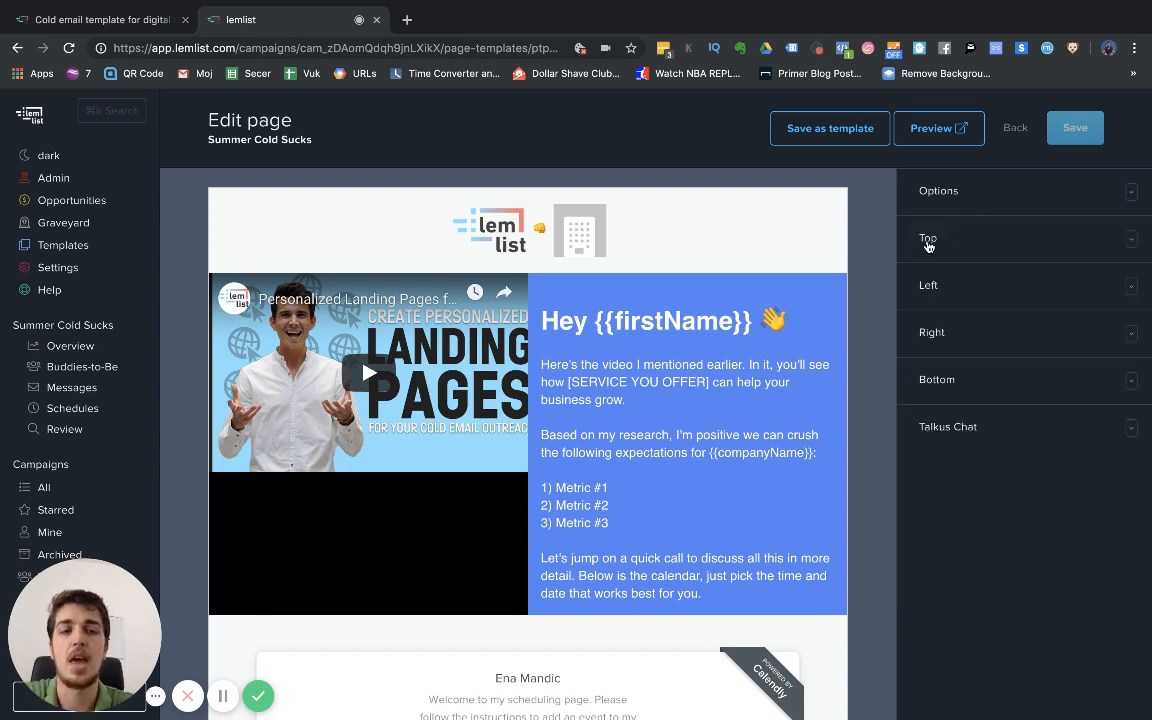
click(948, 243)
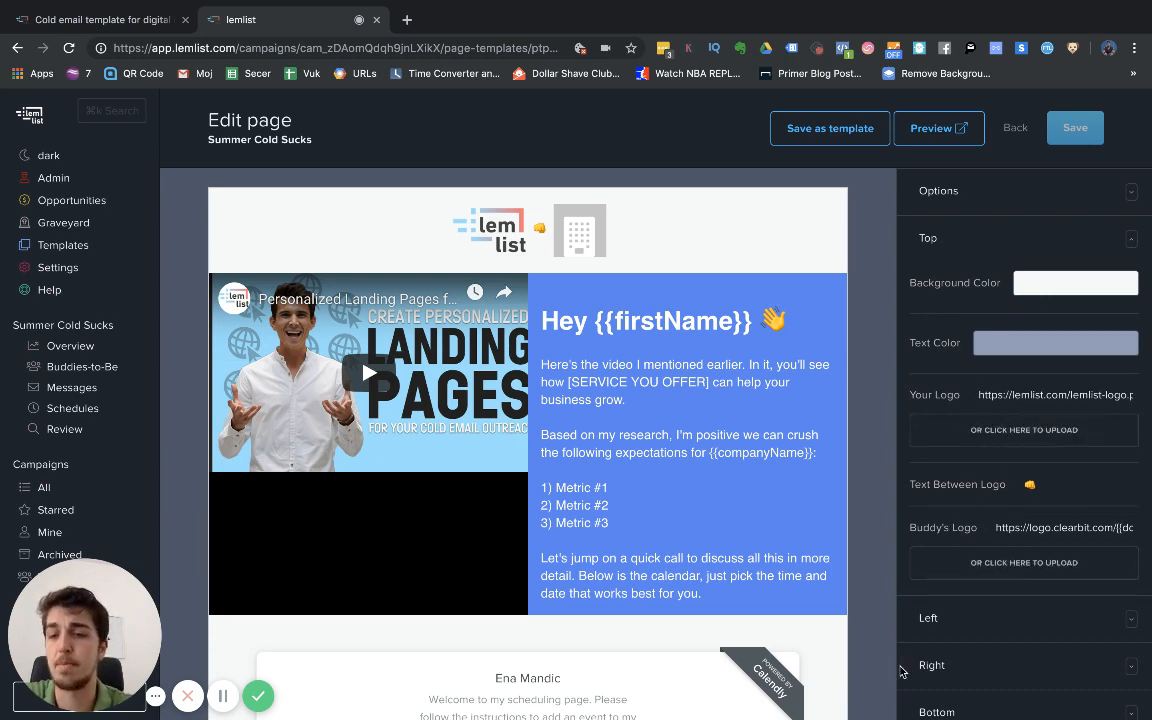
Examine the landing page's right section settings, including its colors, title and body text
click(928, 240)
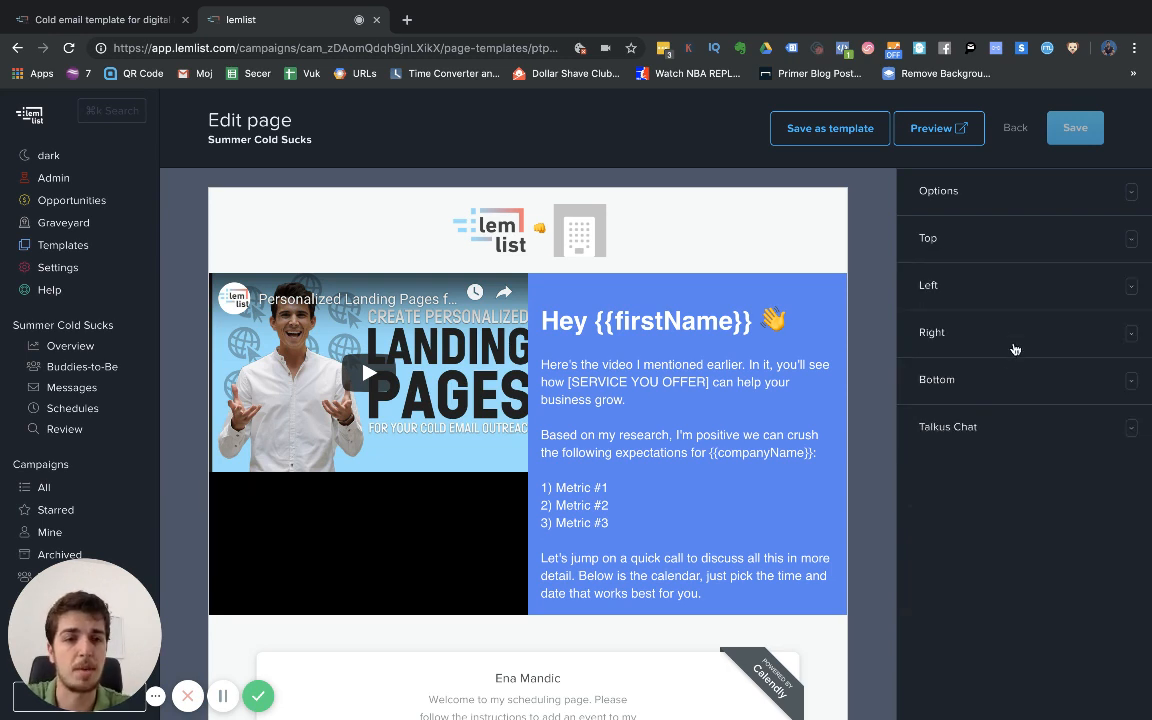
click(956, 336)
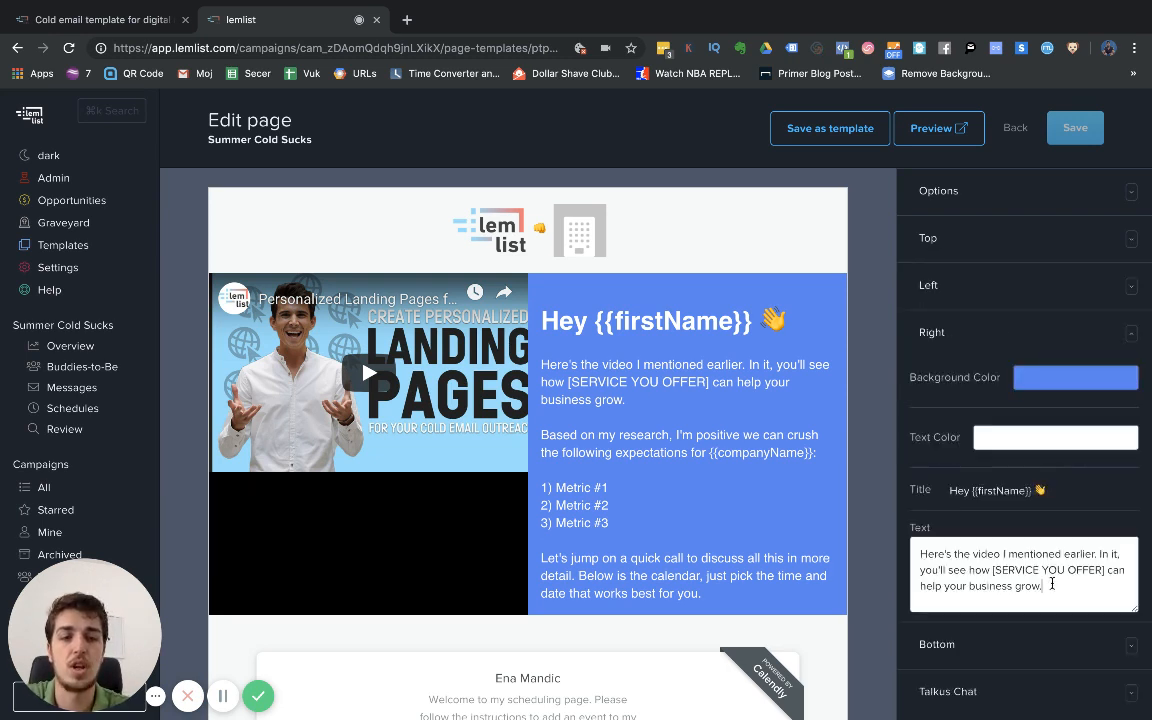
drag(1052, 584, 817, 526)
scroll(970, 577, down, 3)
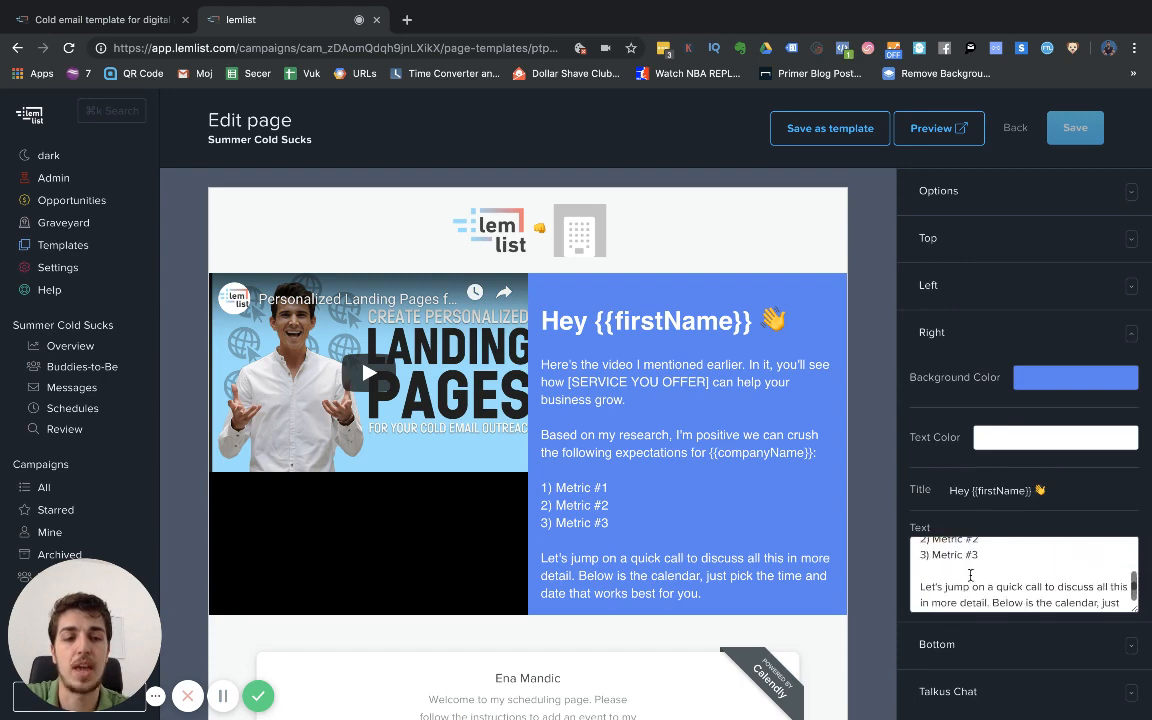
scroll(970, 577, up, 2)
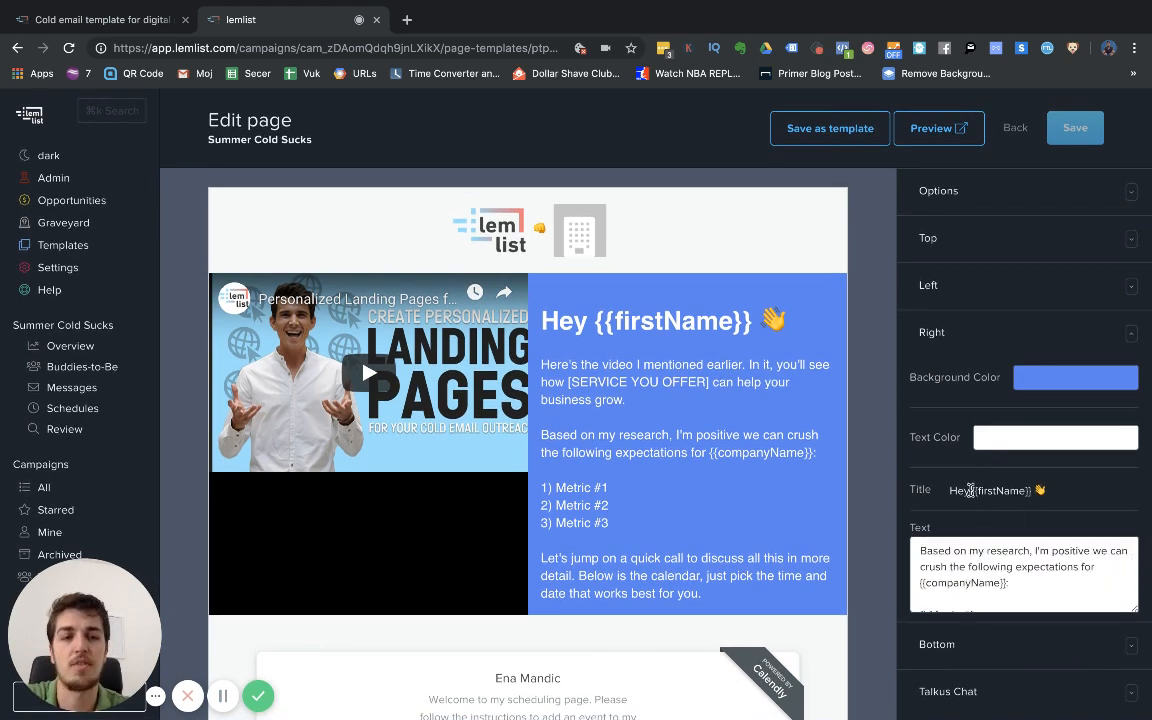
Try "Yo" as the greeting word in the right section's title and restore it to "Hey"
drag(972, 491, 928, 487)
text(yo)
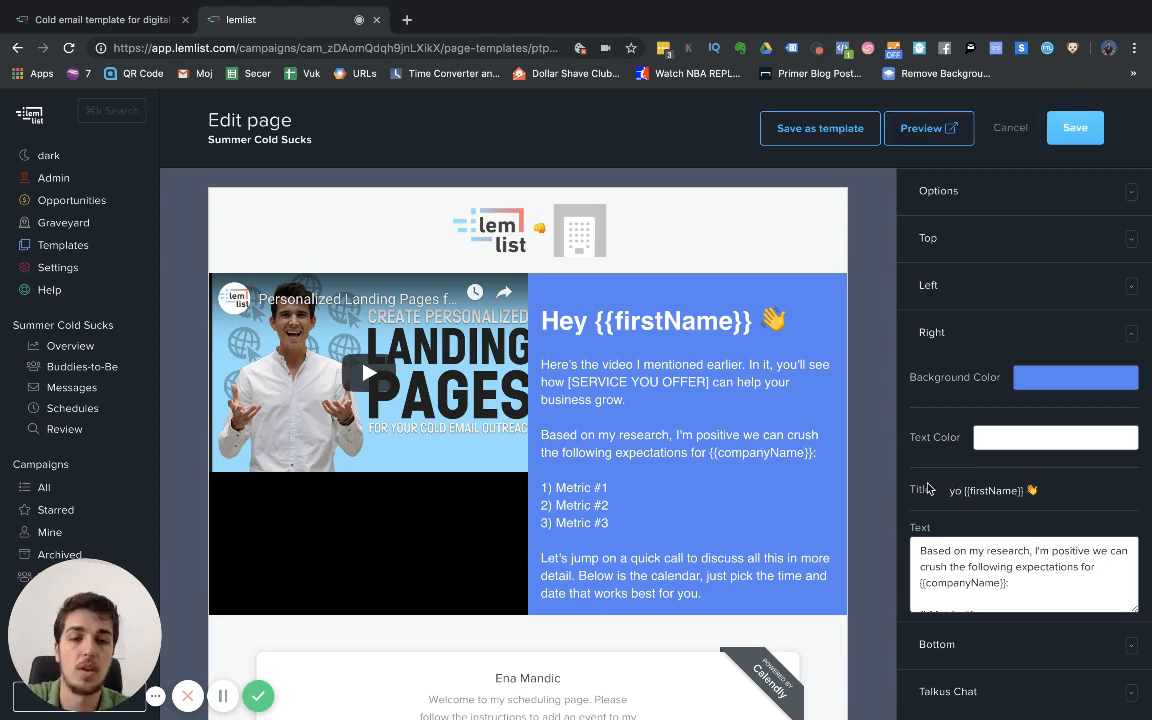
key(BackSpace)
key(BackSpace)
text(Yo)
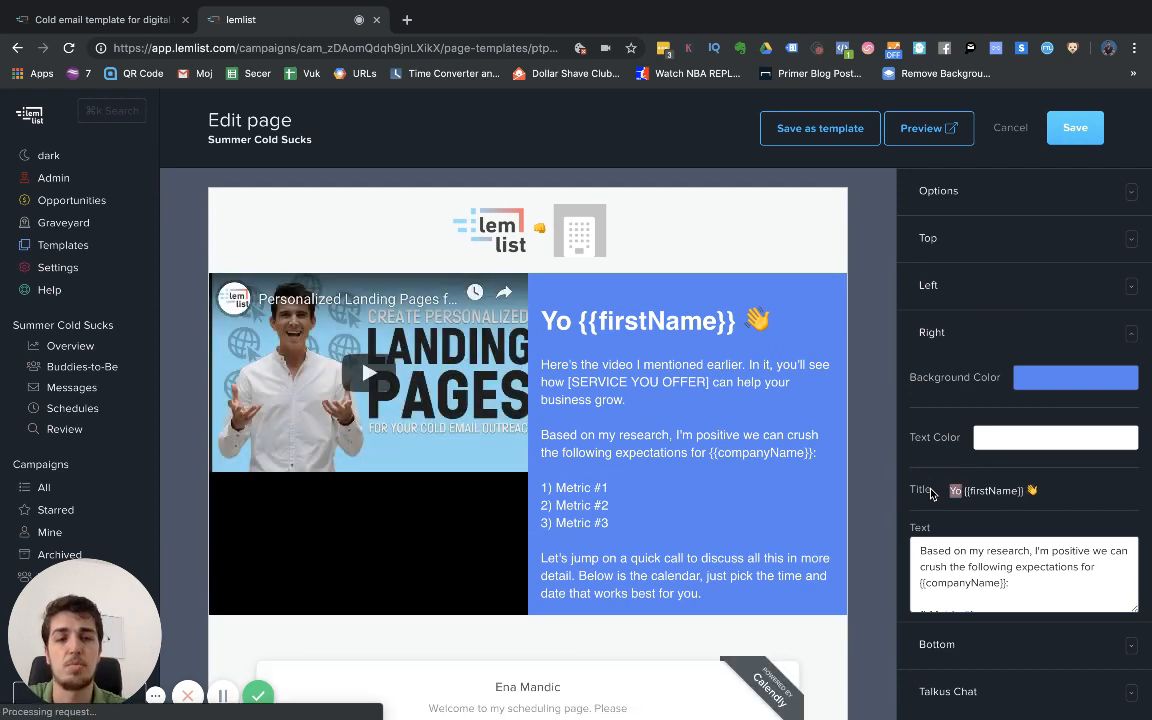
key(BackSpace)
text(Hey)
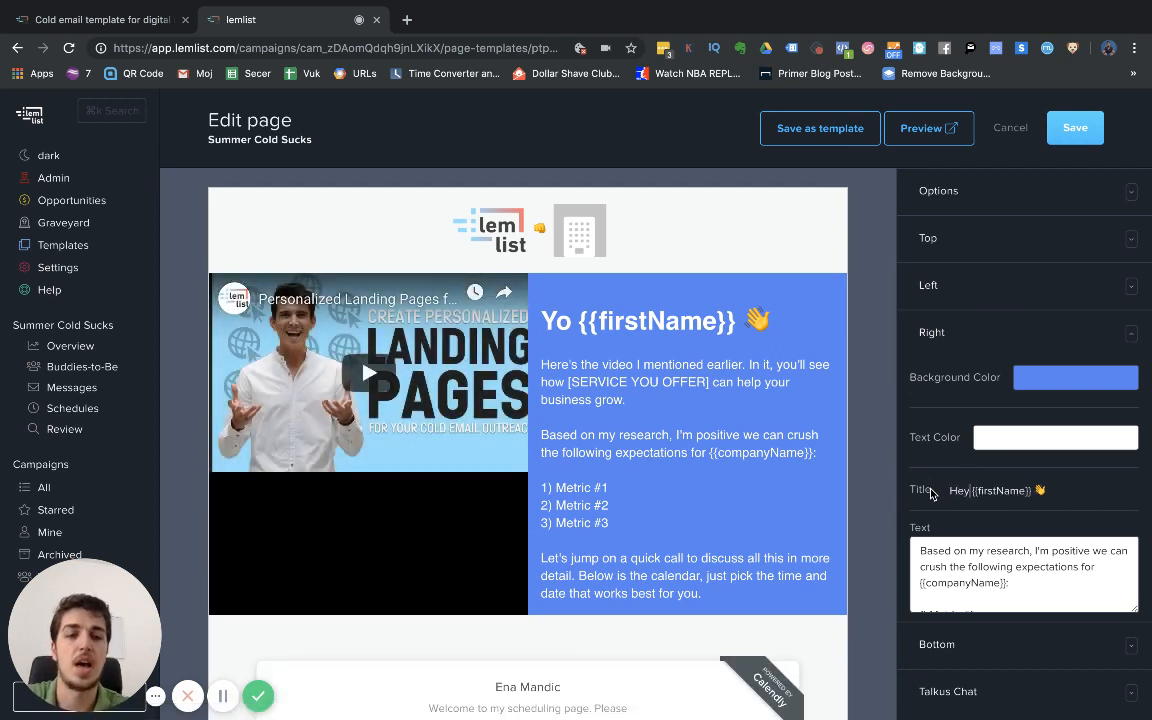
click(1082, 496)
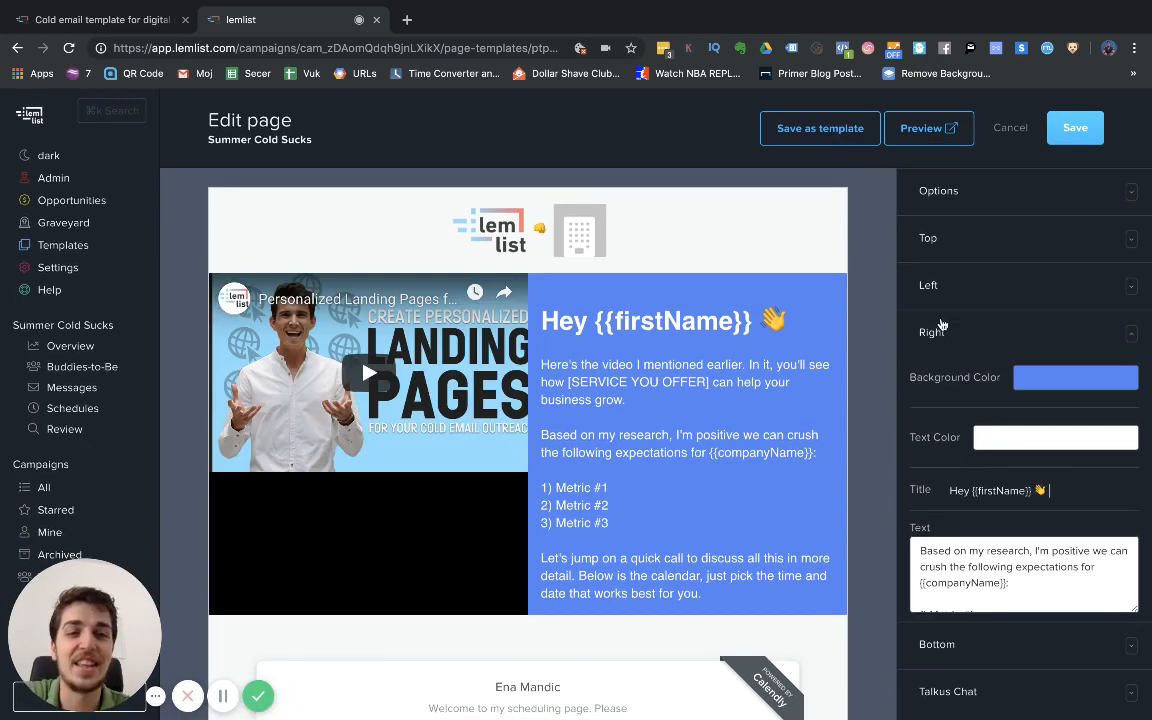
Examine the left section's video setting and the bottom section's calendar setting, and preview the landing page
click(932, 287)
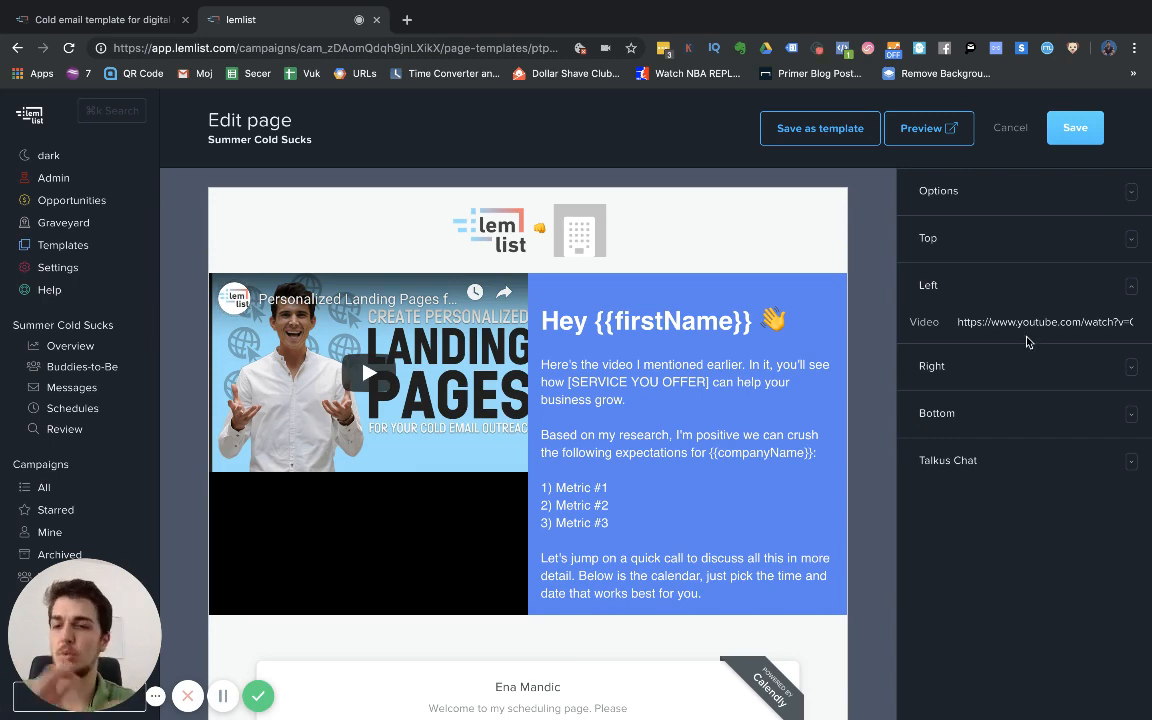
click(951, 413)
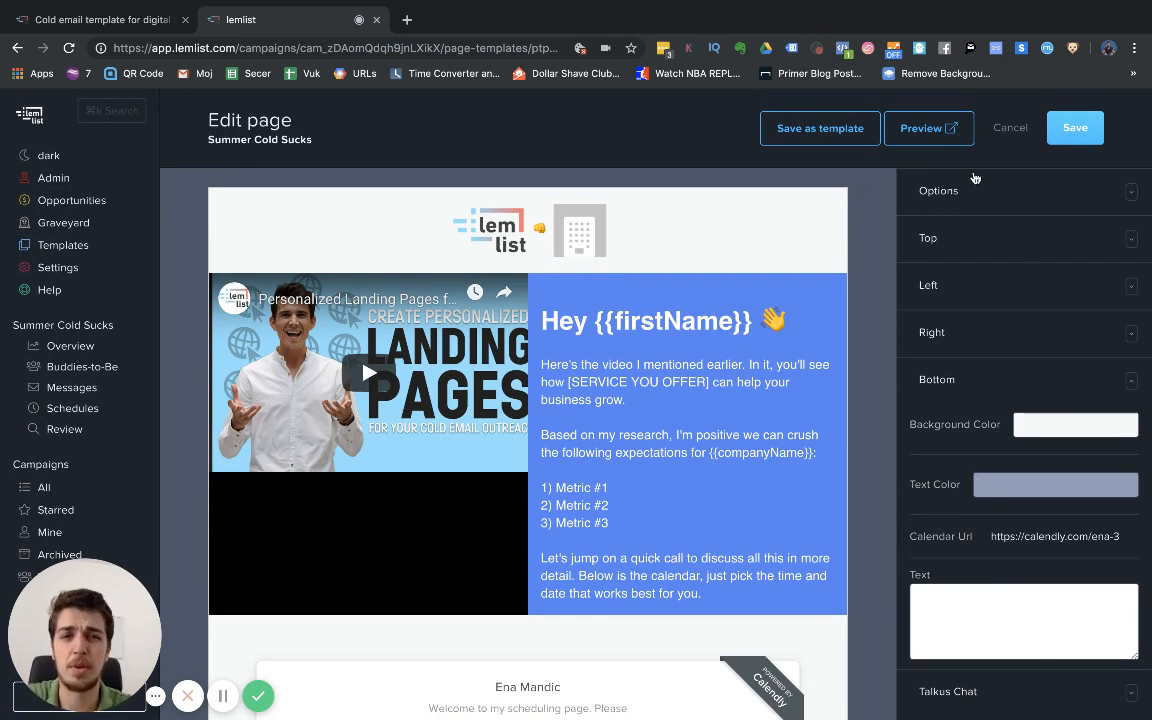
click(928, 128)
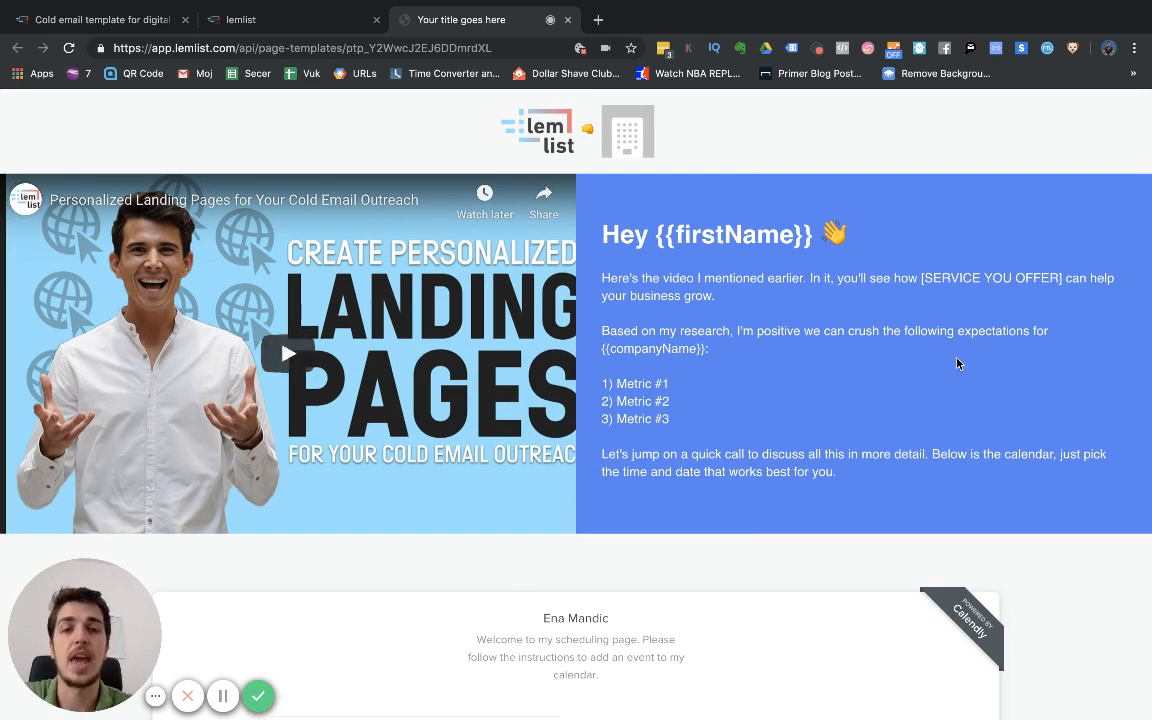
scroll(900, 378, down, 1)
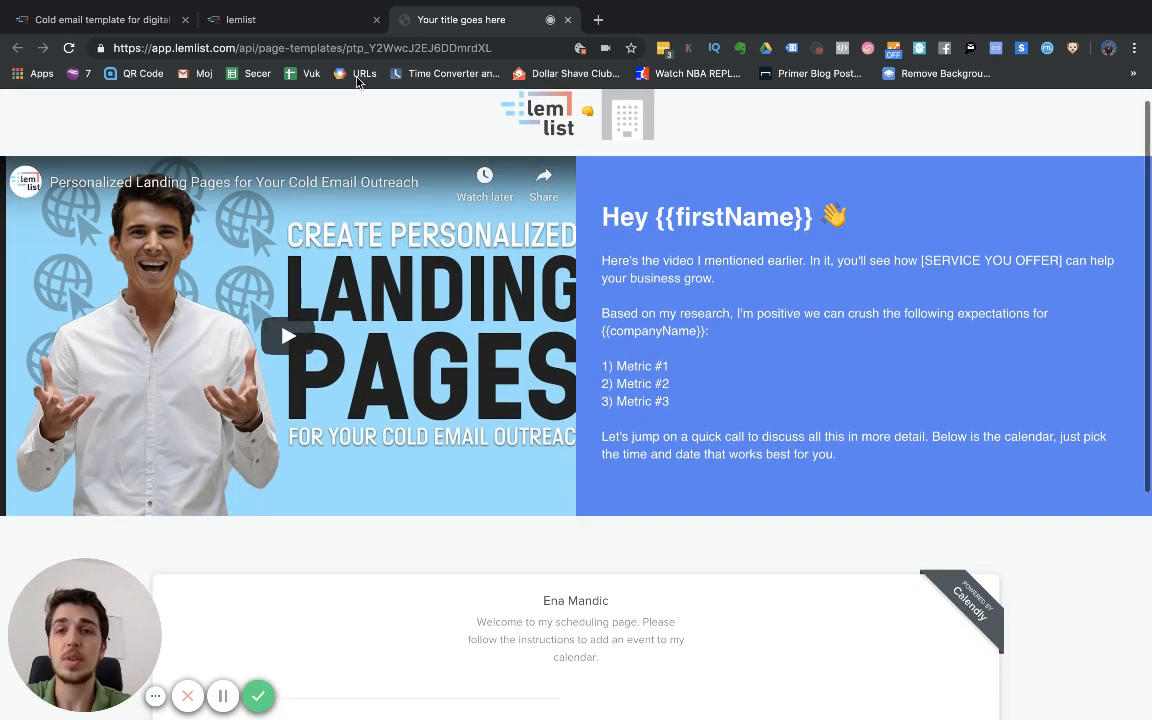
Return to the landing page editor, save the page and go back to the Step 2 email
click(235, 20)
click(150, 20)
click(233, 19)
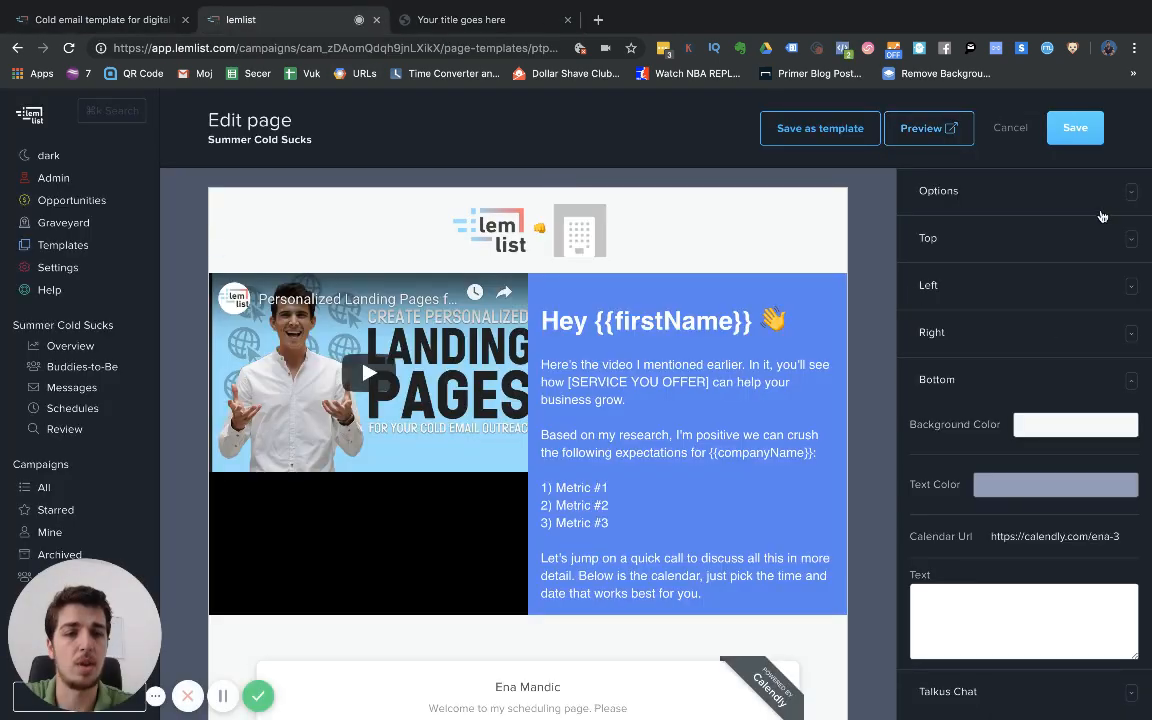
click(1075, 127)
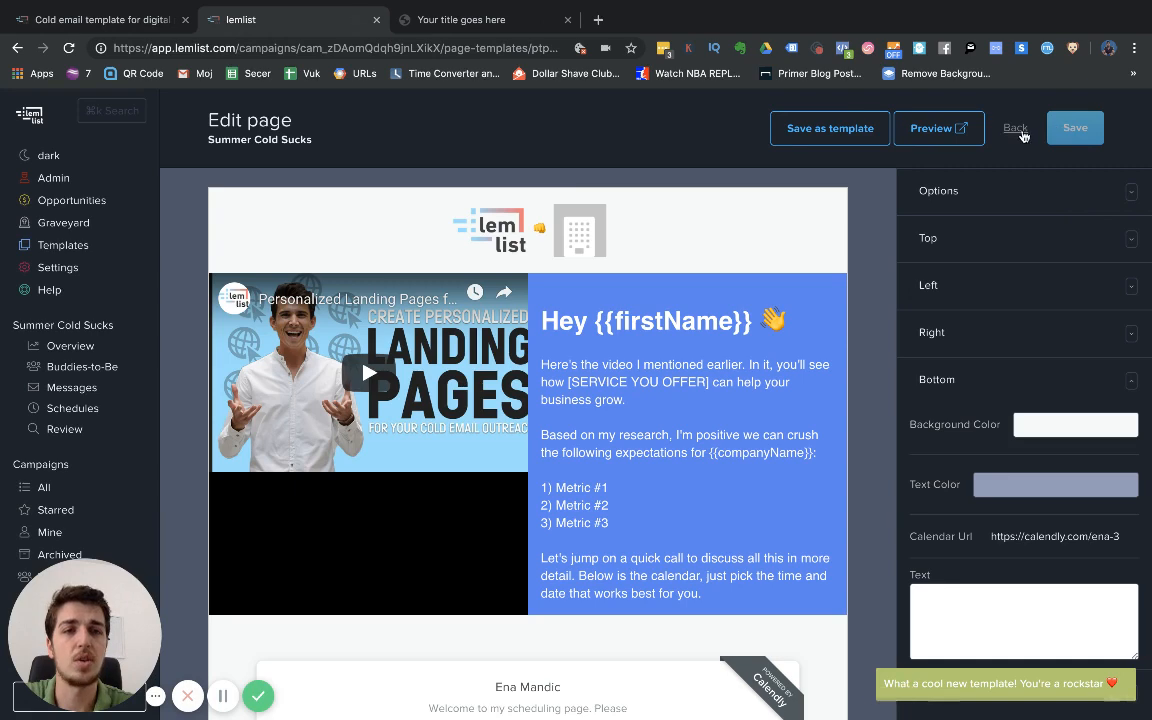
click(1020, 131)
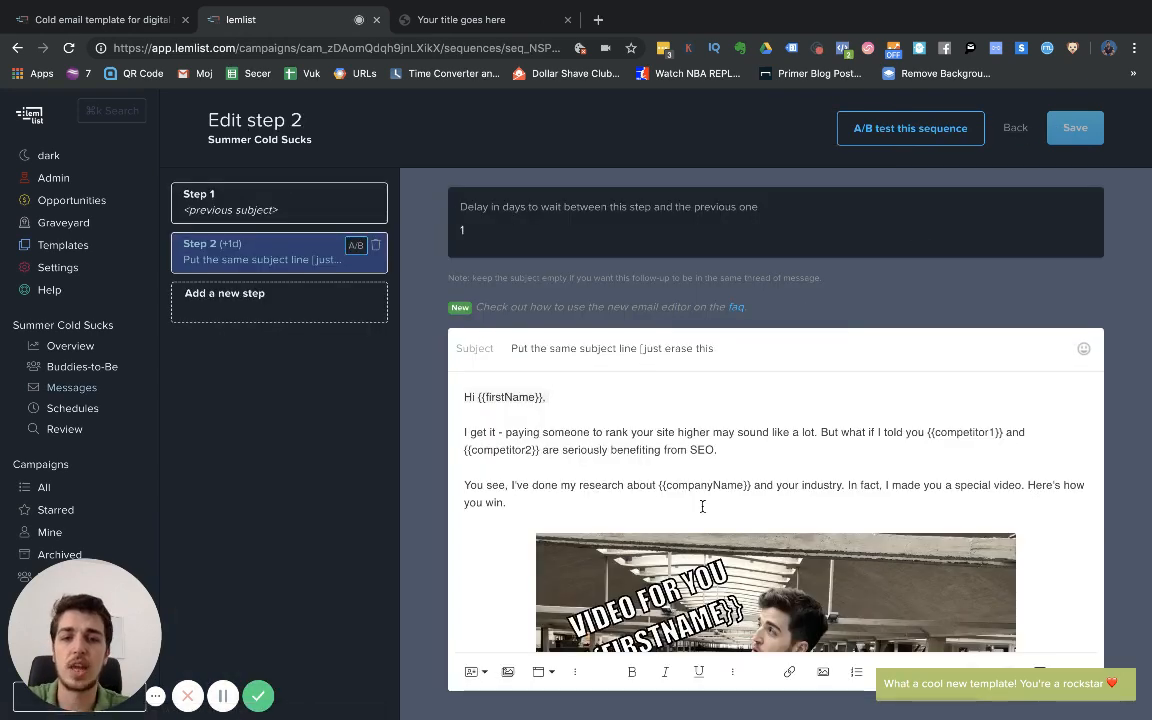
Copy the landing page URL variable from the "jump on a quick call" link in the Step 2 email
scroll(702, 507, down, 5)
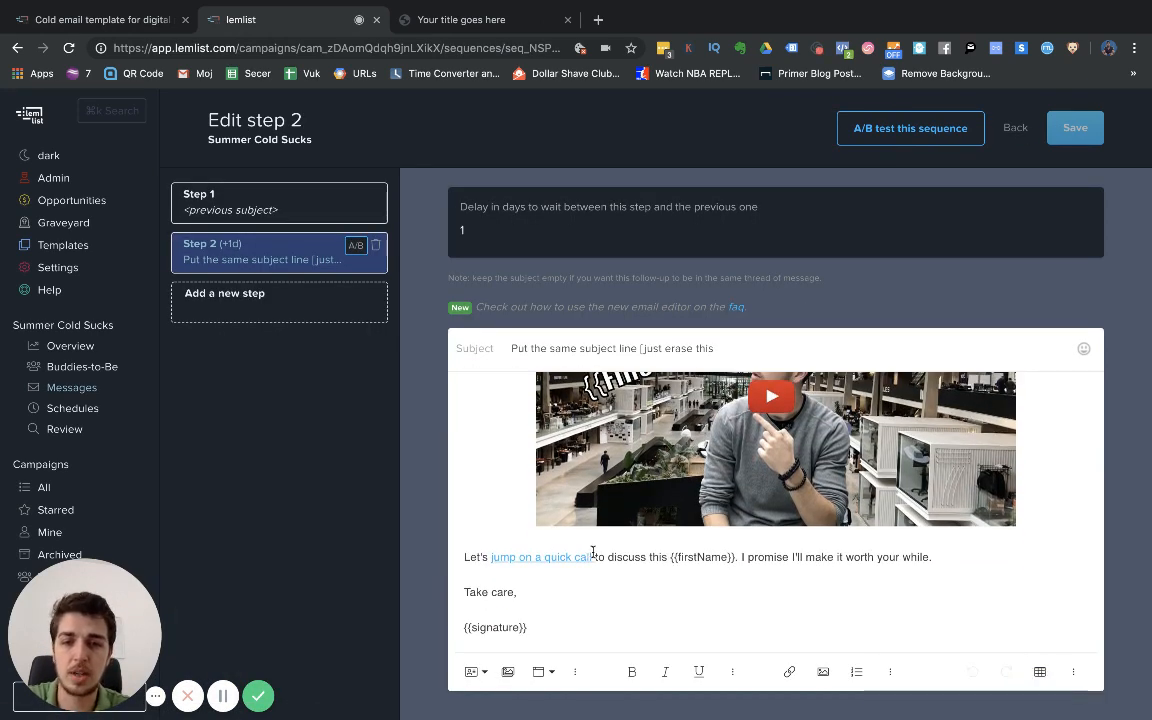
click(593, 555)
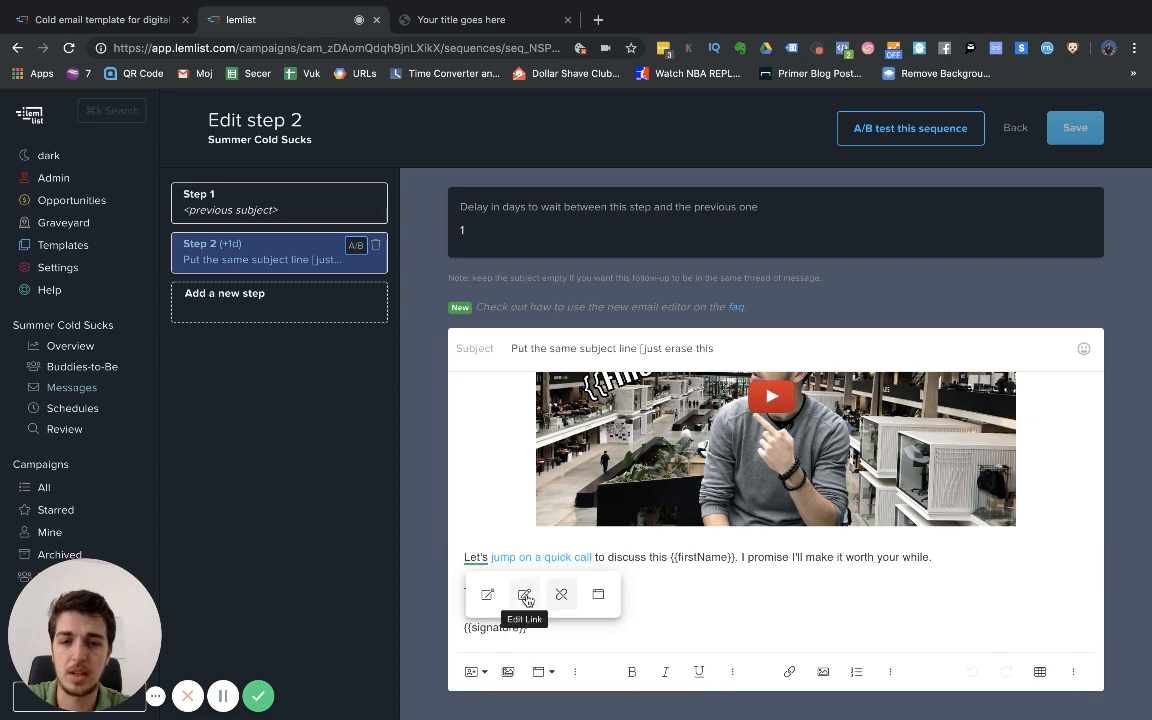
click(525, 596)
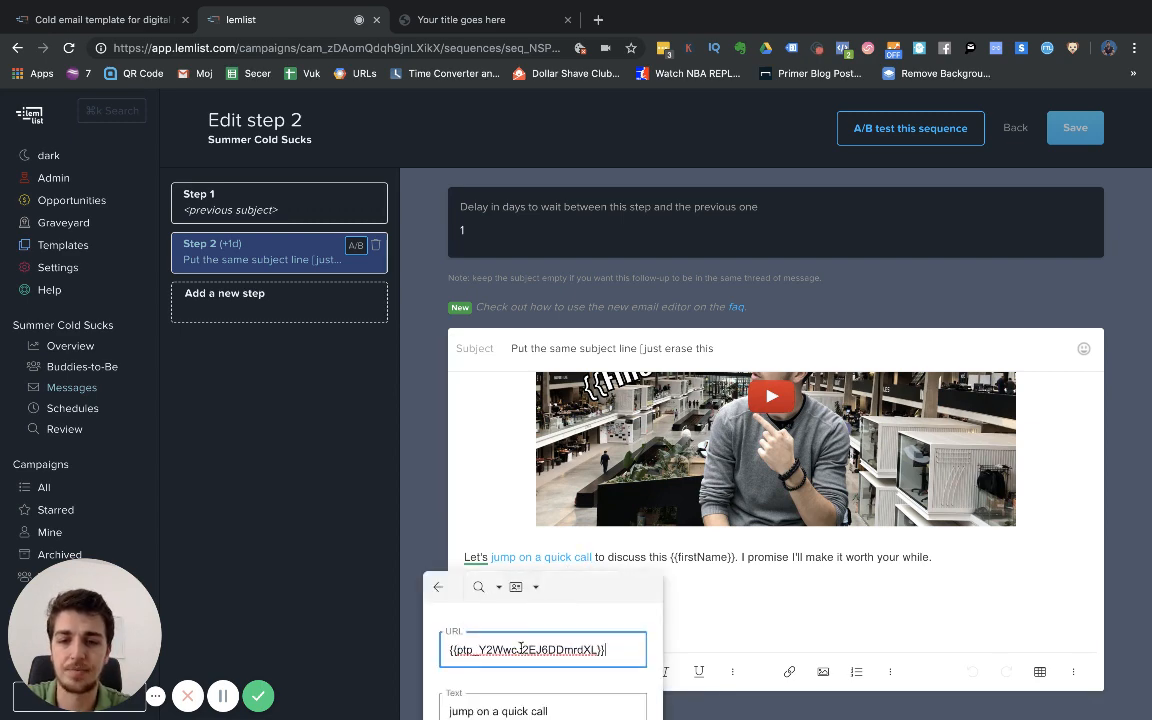
scroll(530, 642, down, 1)
triple_click(499, 617)
key(super+c)
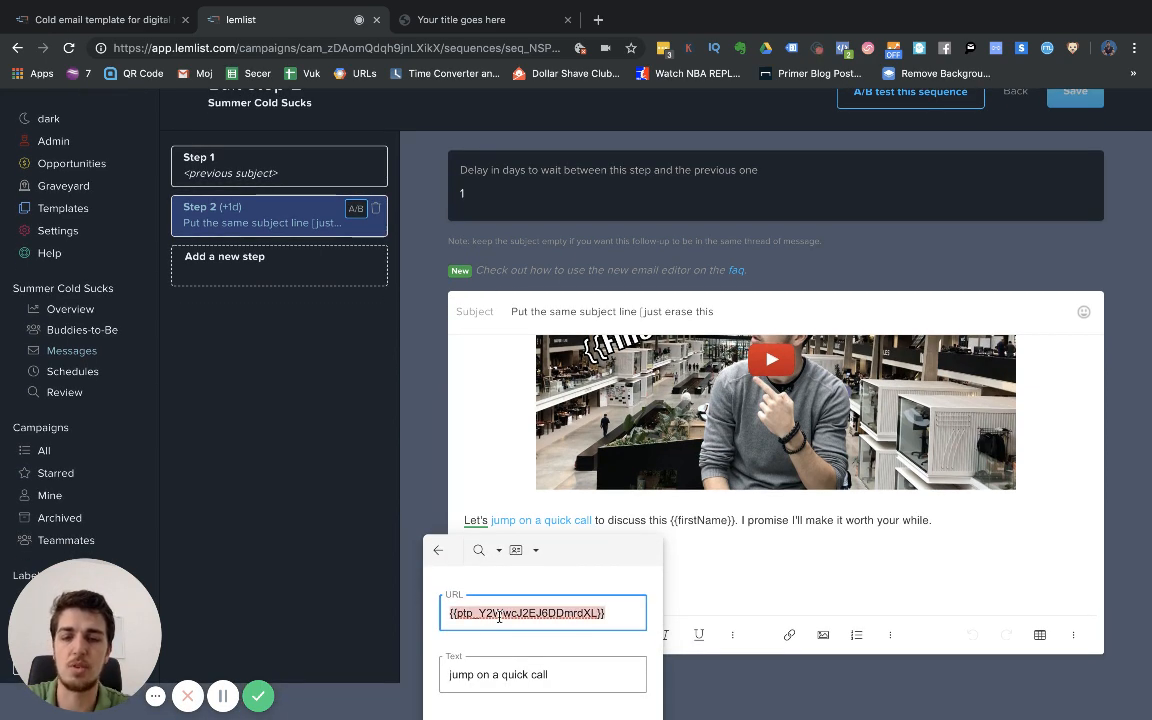
click(524, 418)
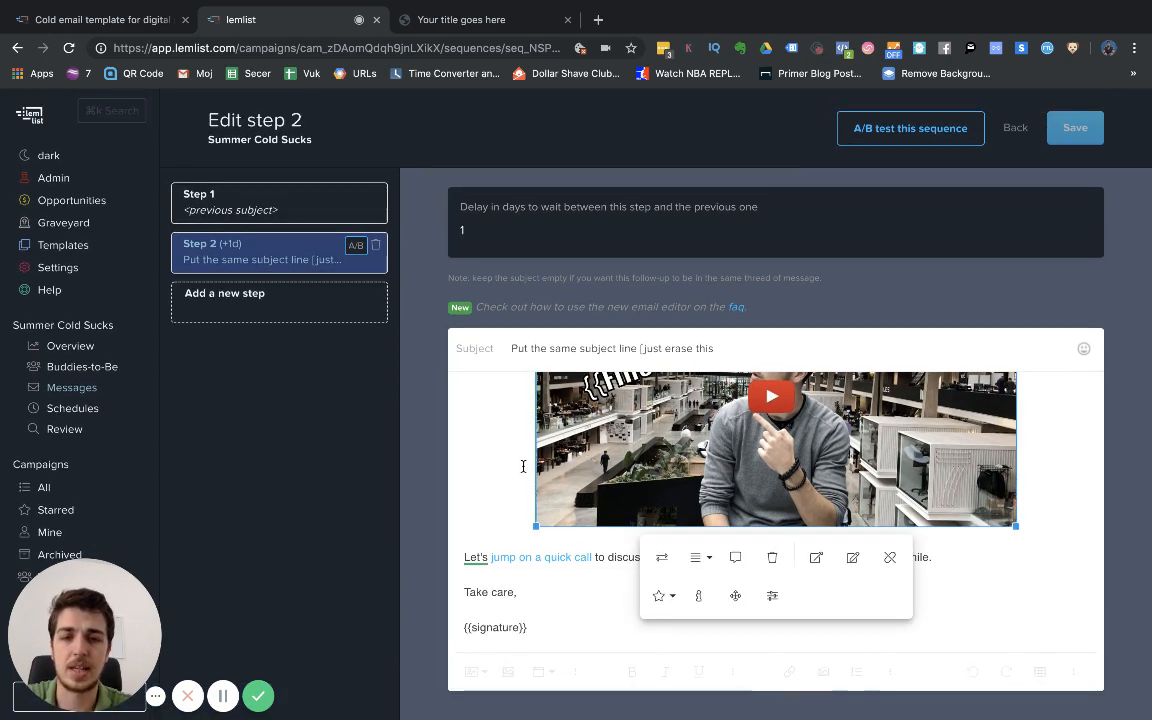
Select the video thumbnail in the Step 2 email and insert a link to the copied landing page variable, opening in a new tab
drag(792, 474, 845, 505)
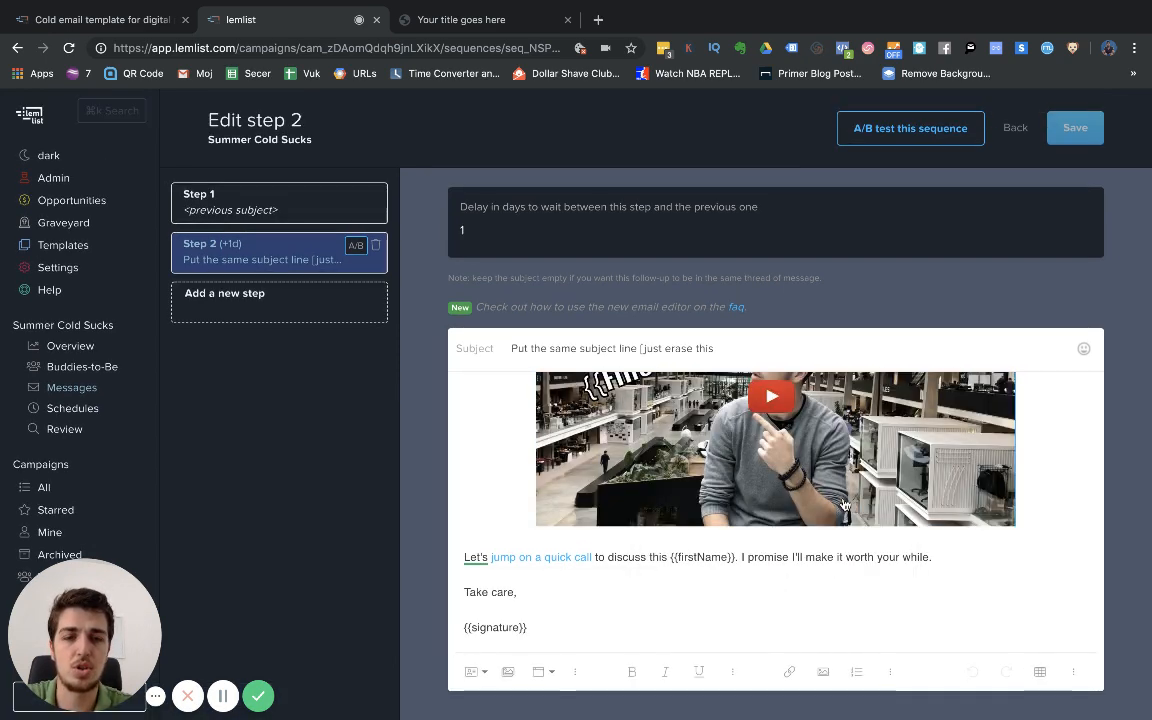
click(846, 452)
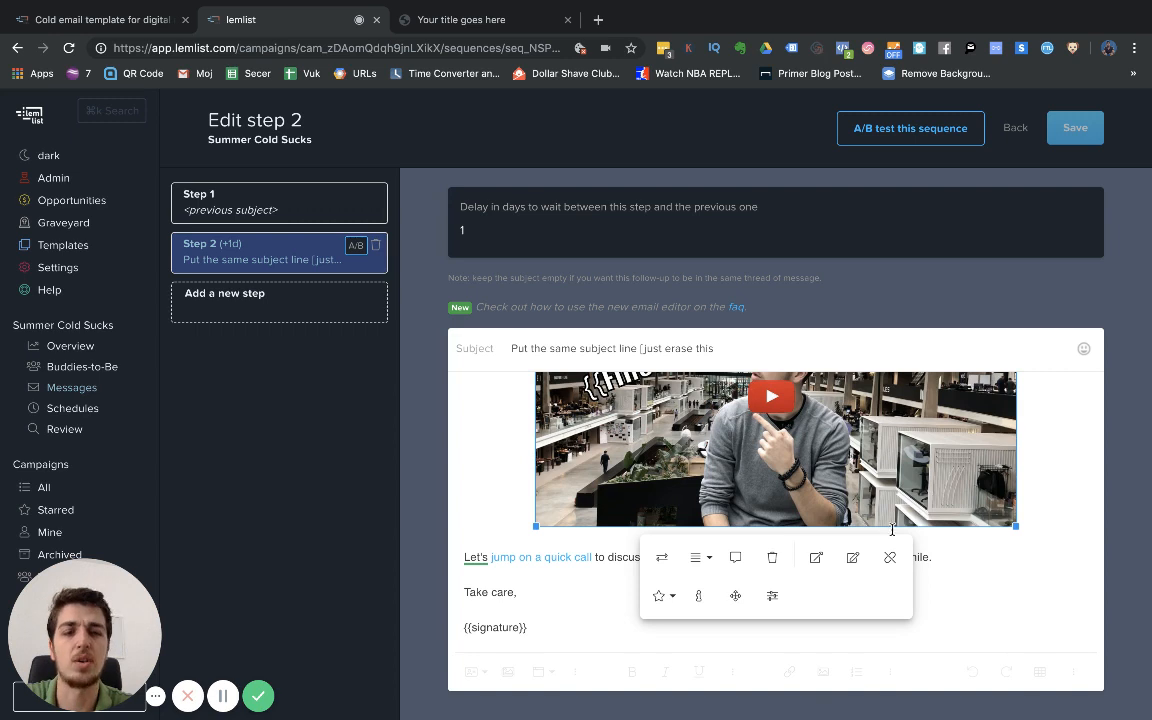
click(1040, 452)
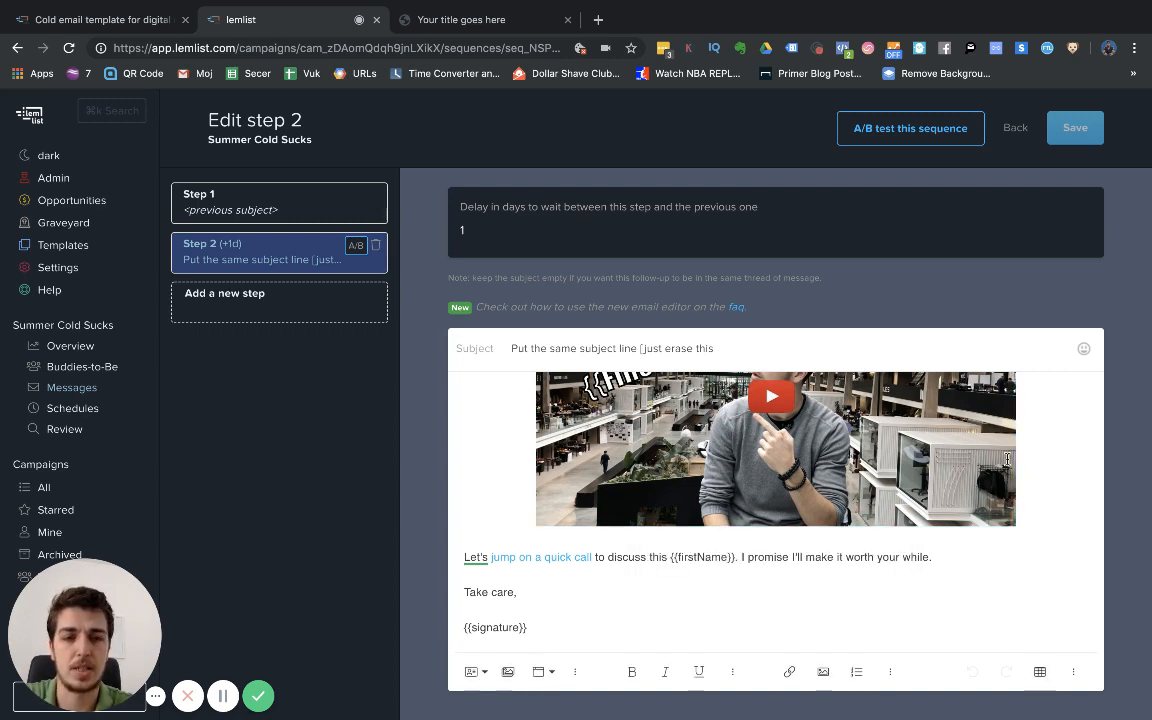
click(767, 491)
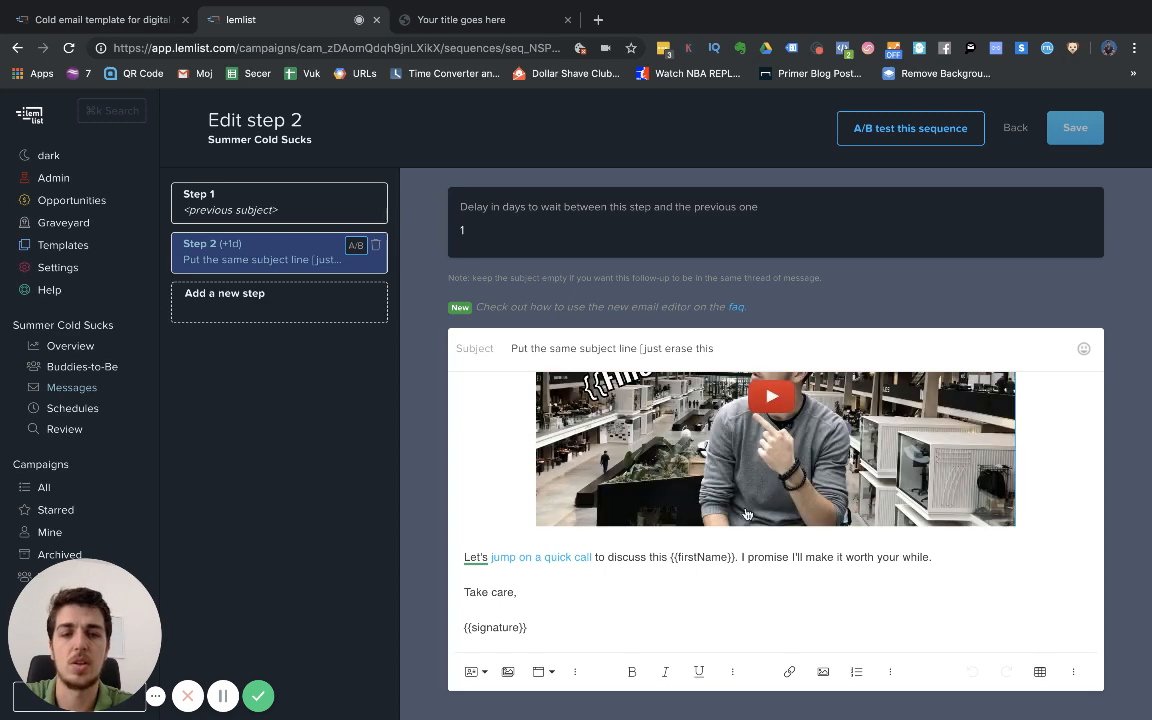
click(507, 527)
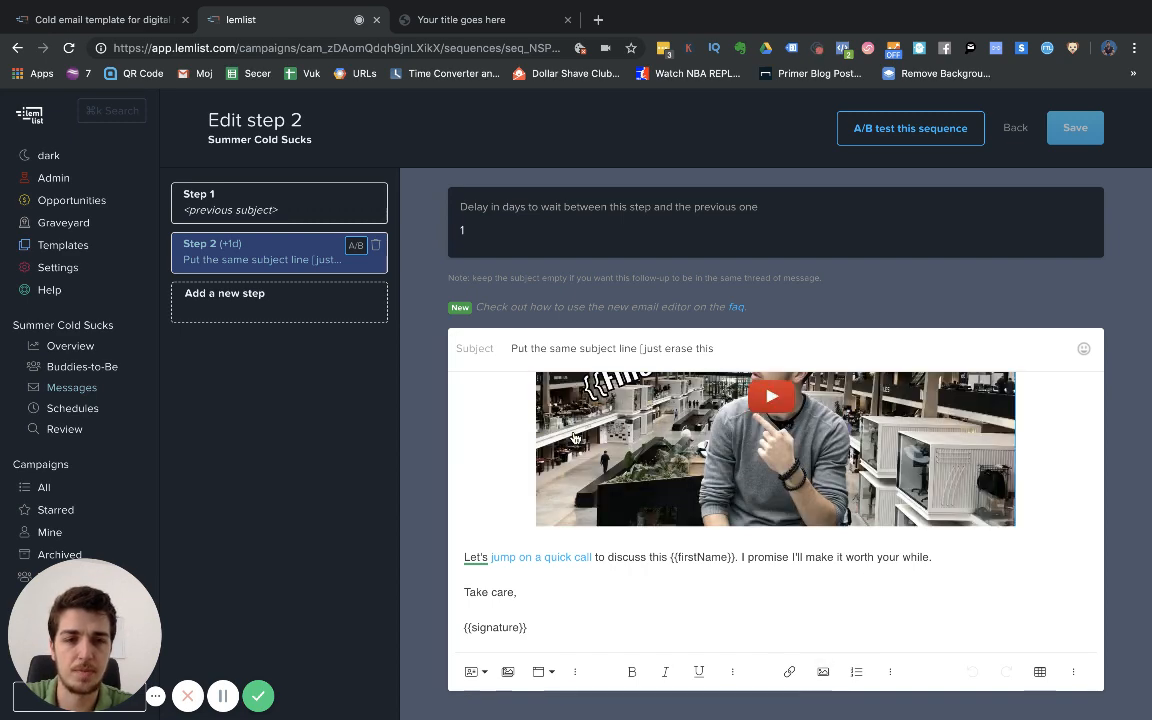
scroll(569, 381, up, 3)
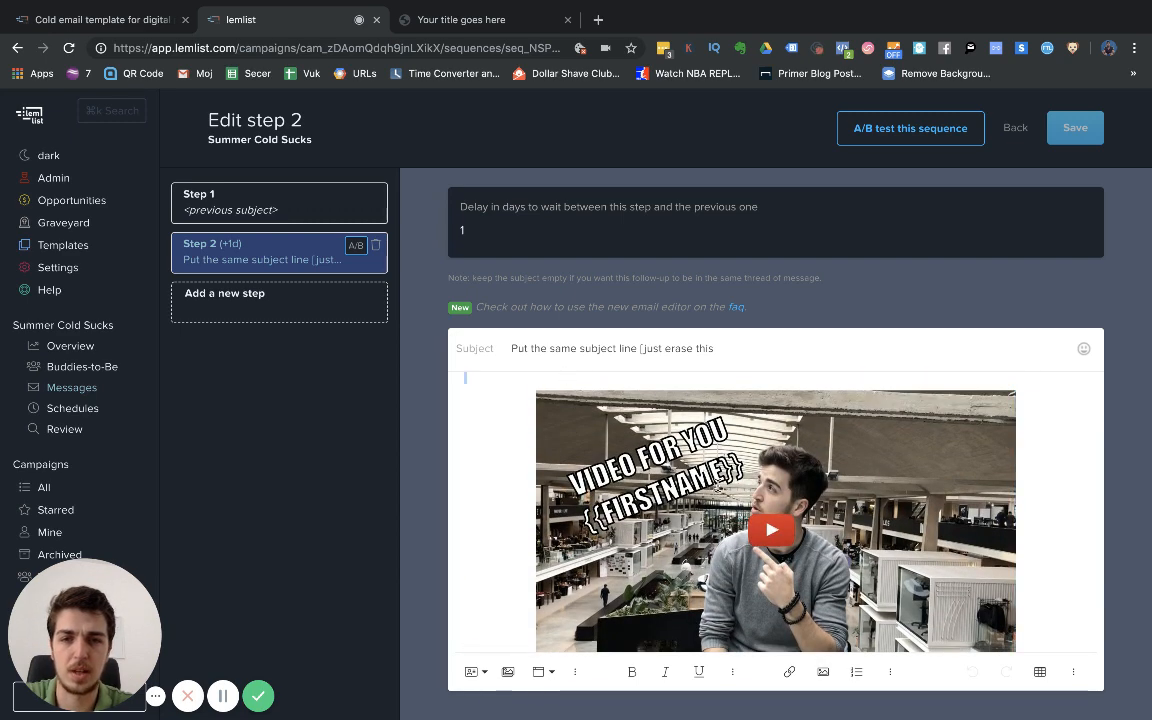
scroll(818, 556, down, 3)
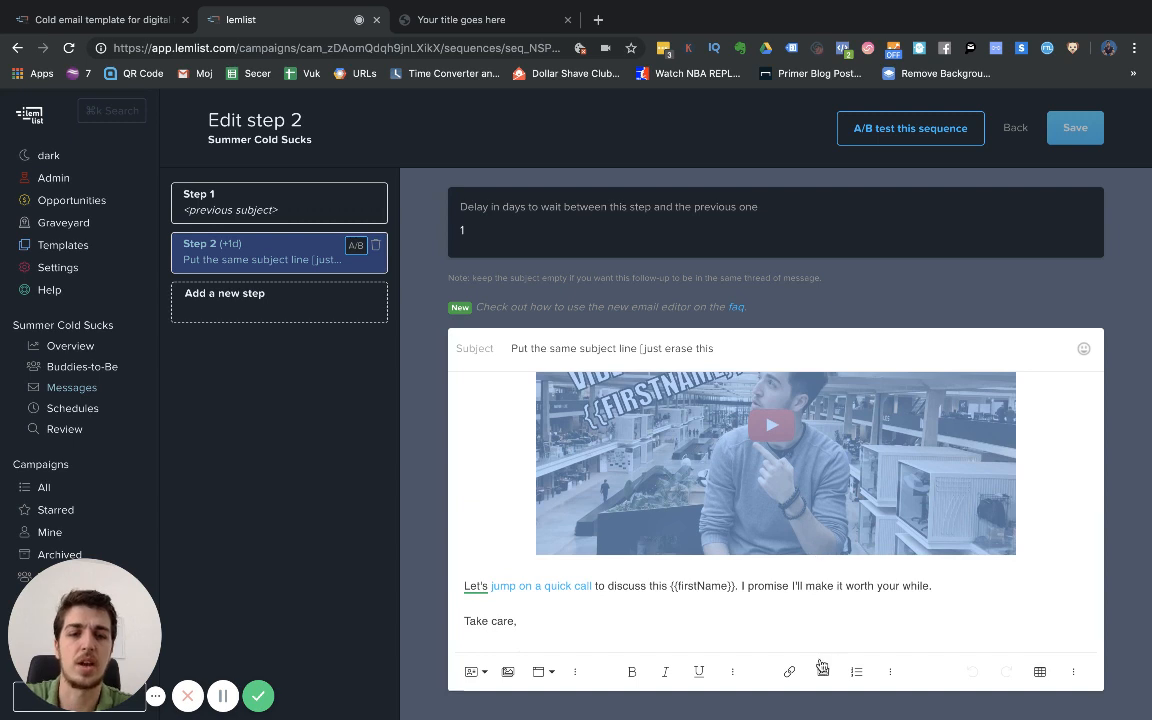
click(790, 672)
key(super+v)
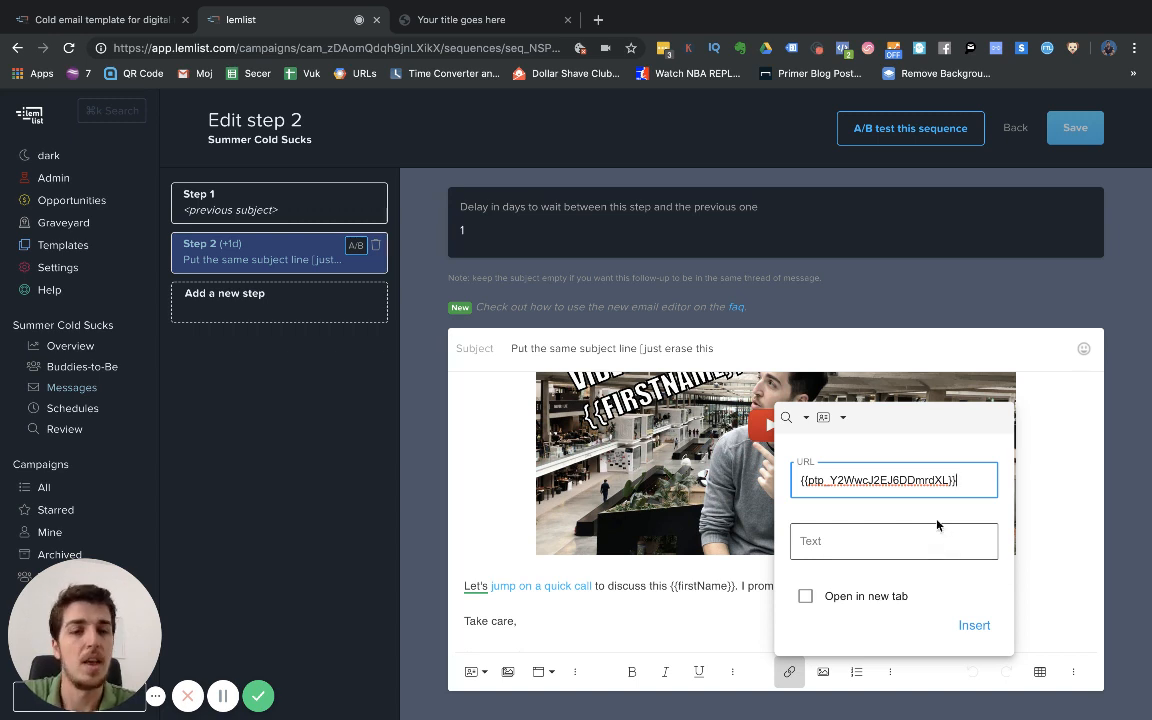
click(805, 596)
click(975, 627)
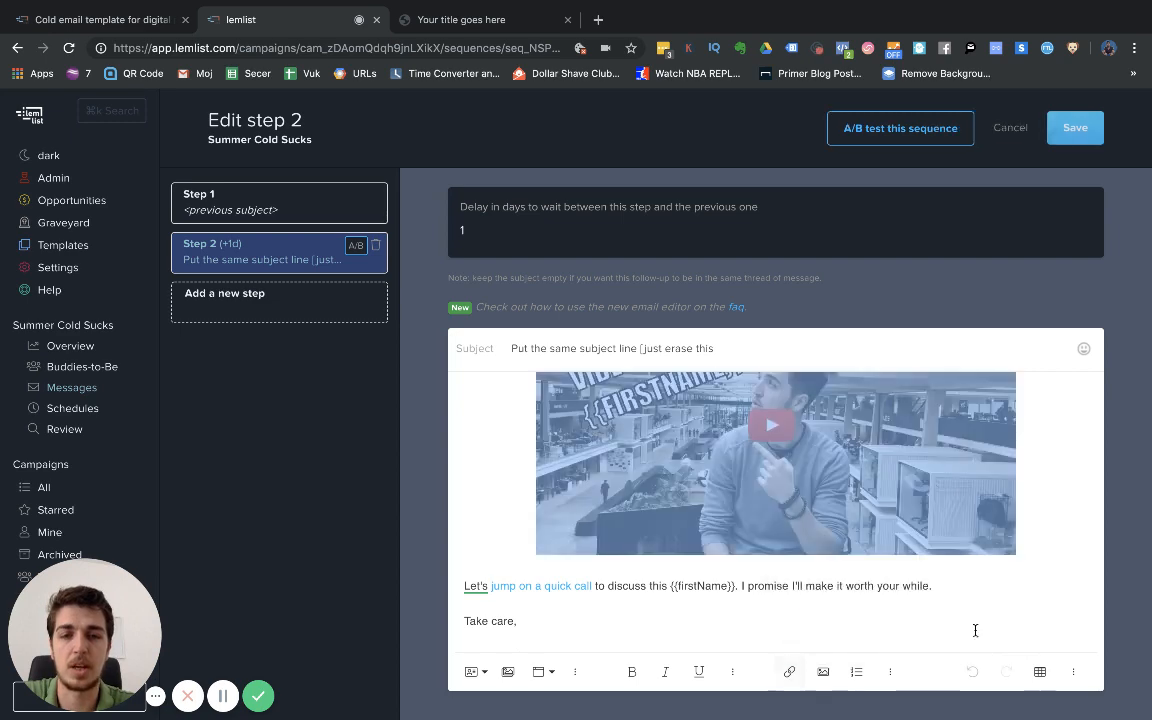
Review the linked phrase "jump on a quick call" and the video thumbnail in the Step 2 email
scroll(805, 600, up, 2)
scroll(808, 605, down, 5)
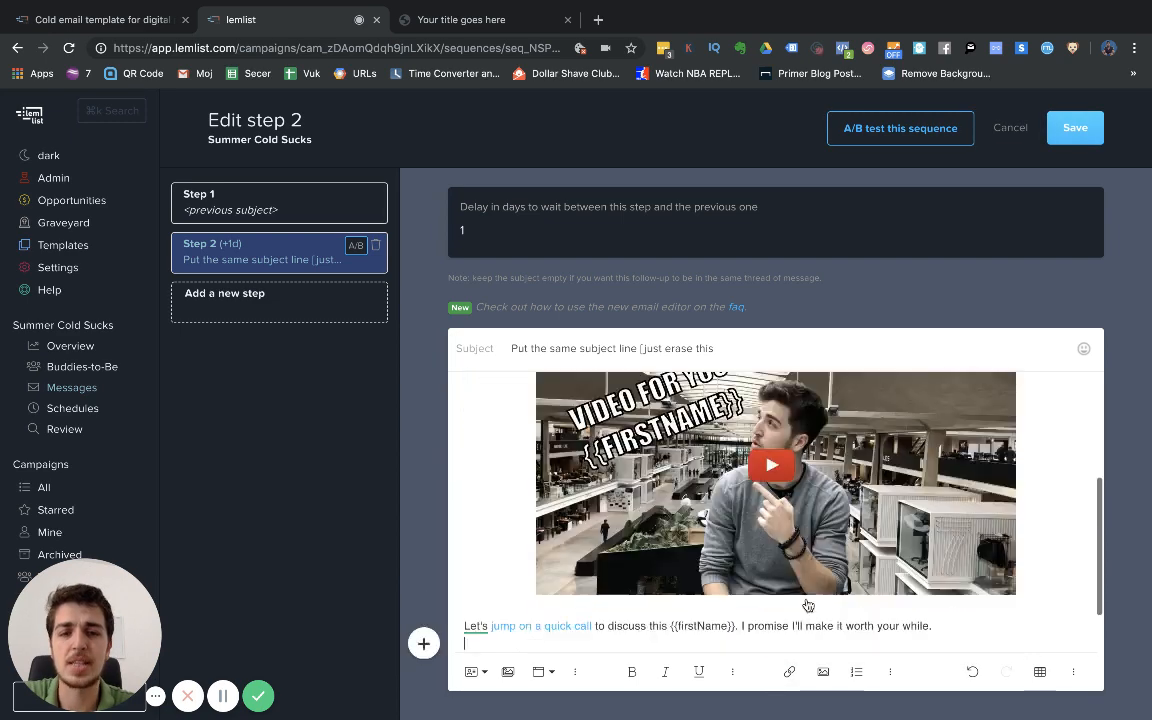
drag(571, 573, 485, 573)
click(560, 612)
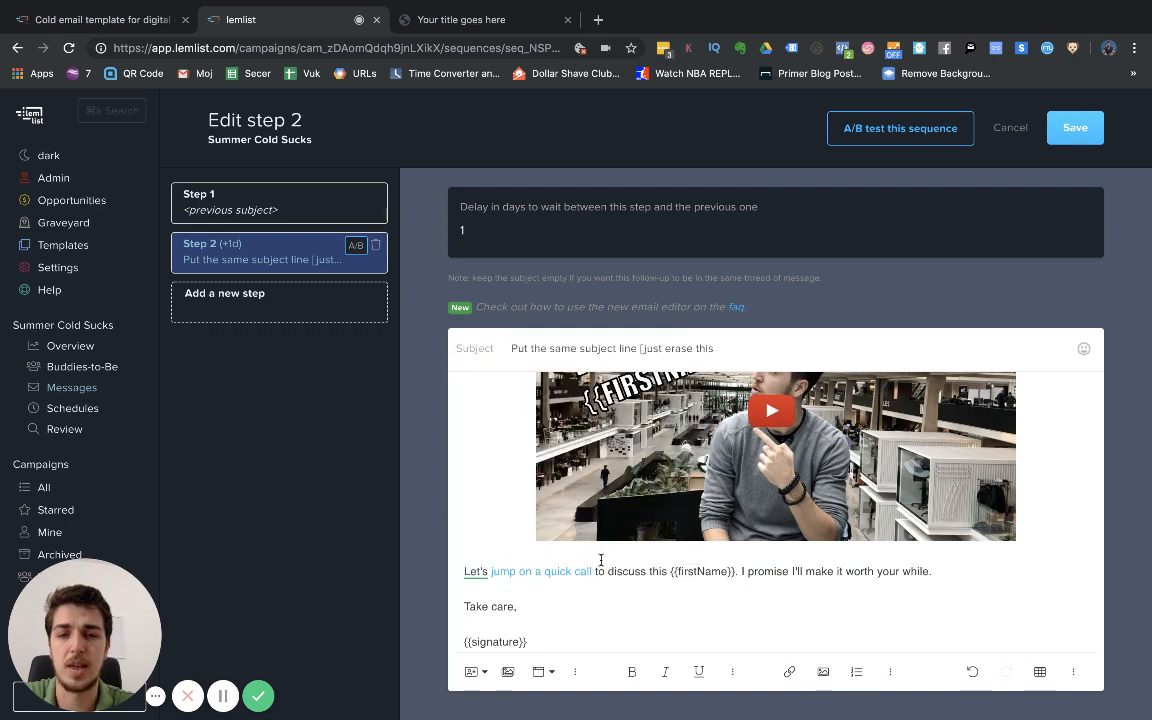
drag(591, 572, 491, 572)
click(562, 612)
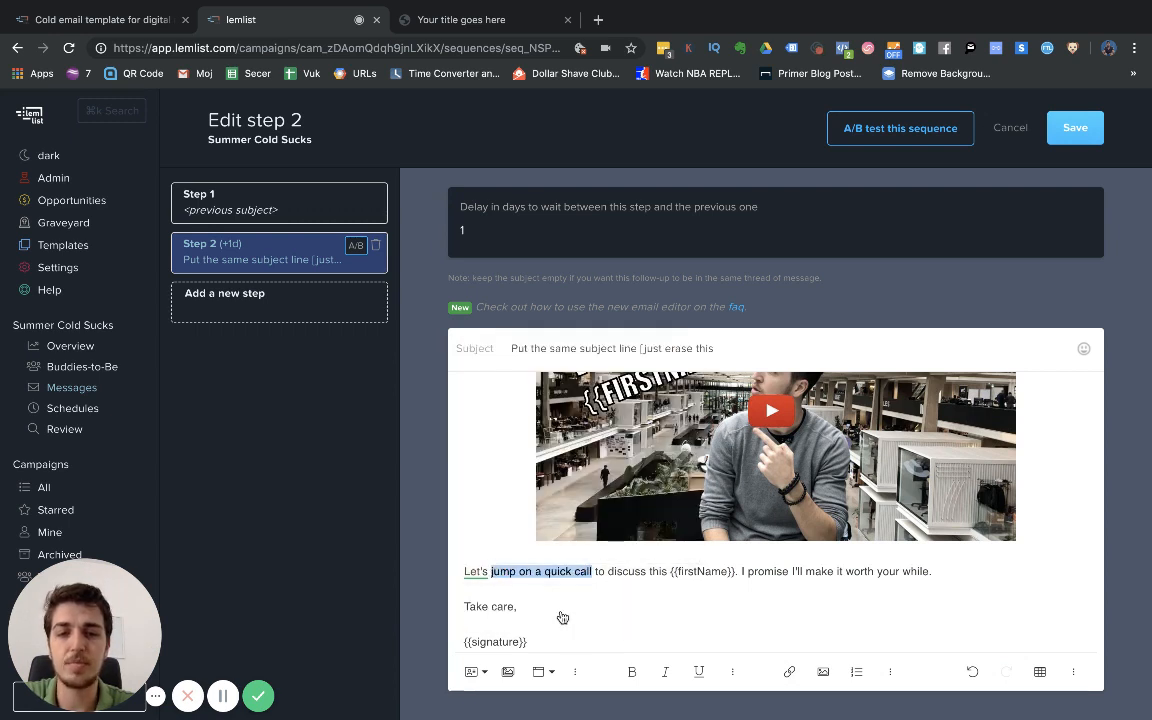
scroll(671, 565, up, 1)
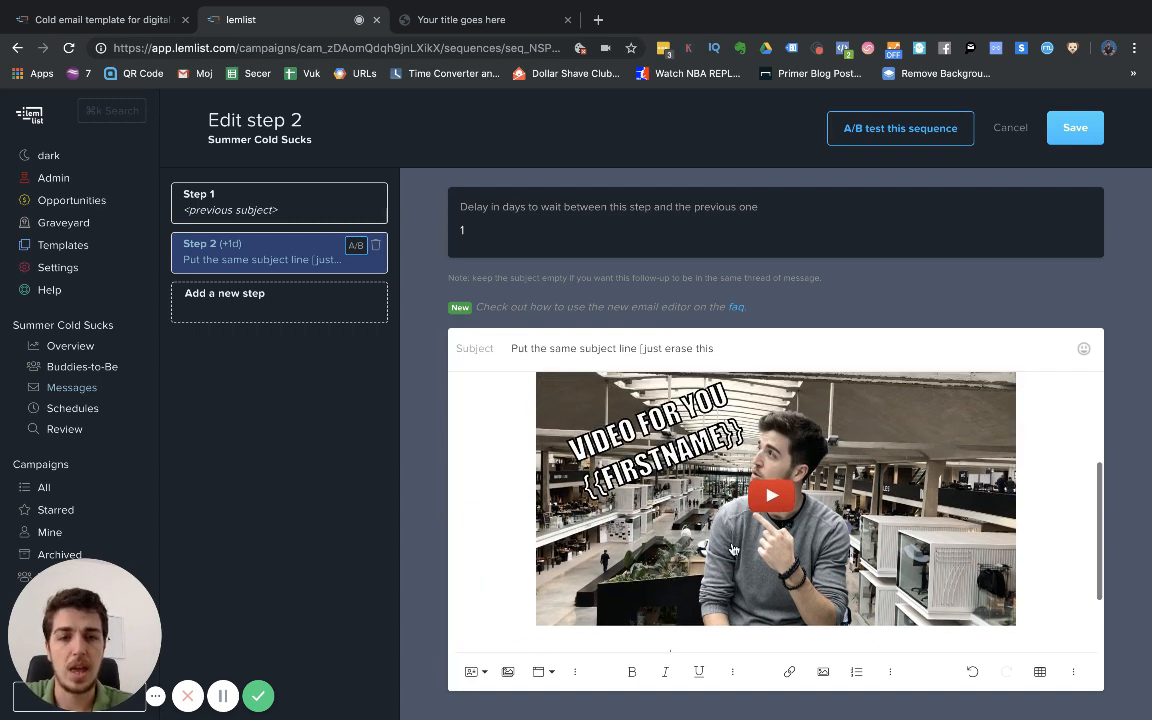
click(605, 514)
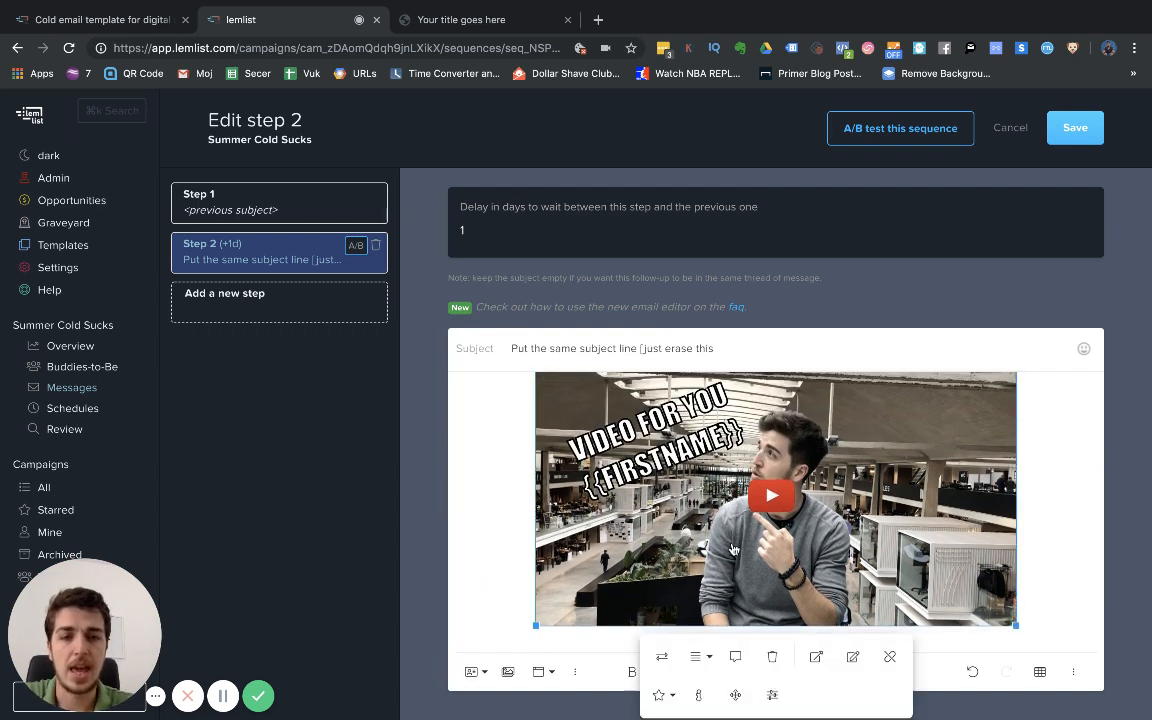
click(591, 640)
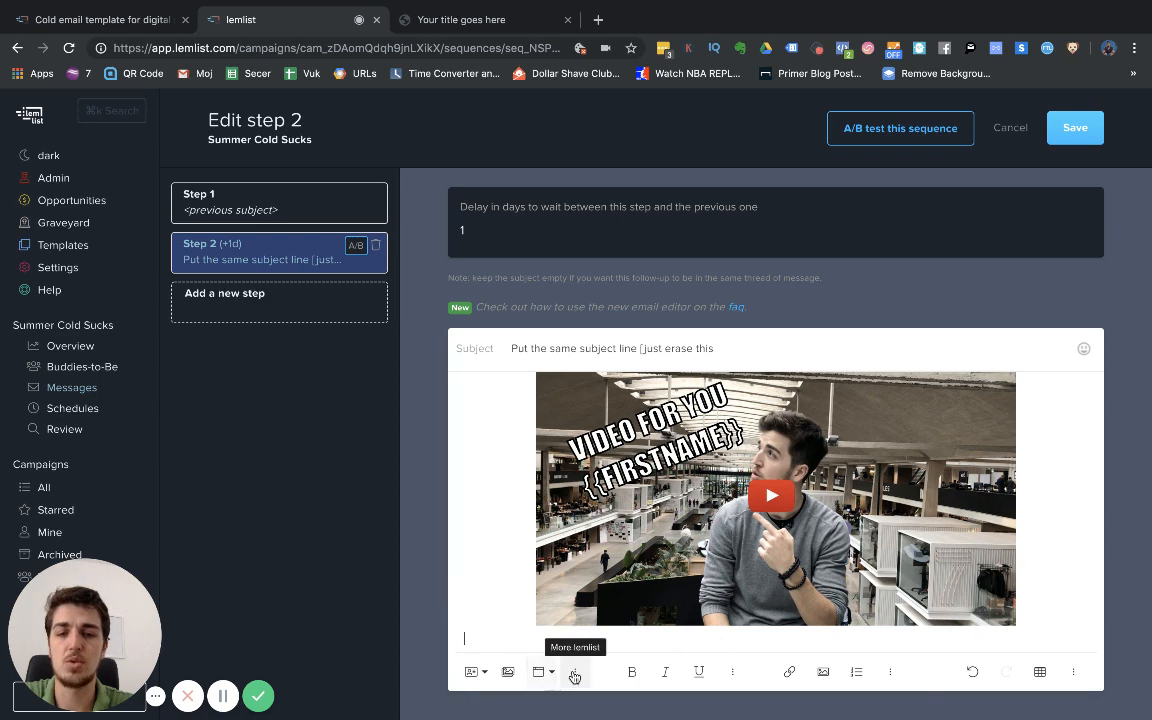
Open the email preview of the Step 2 follow-up email
click(575, 671)
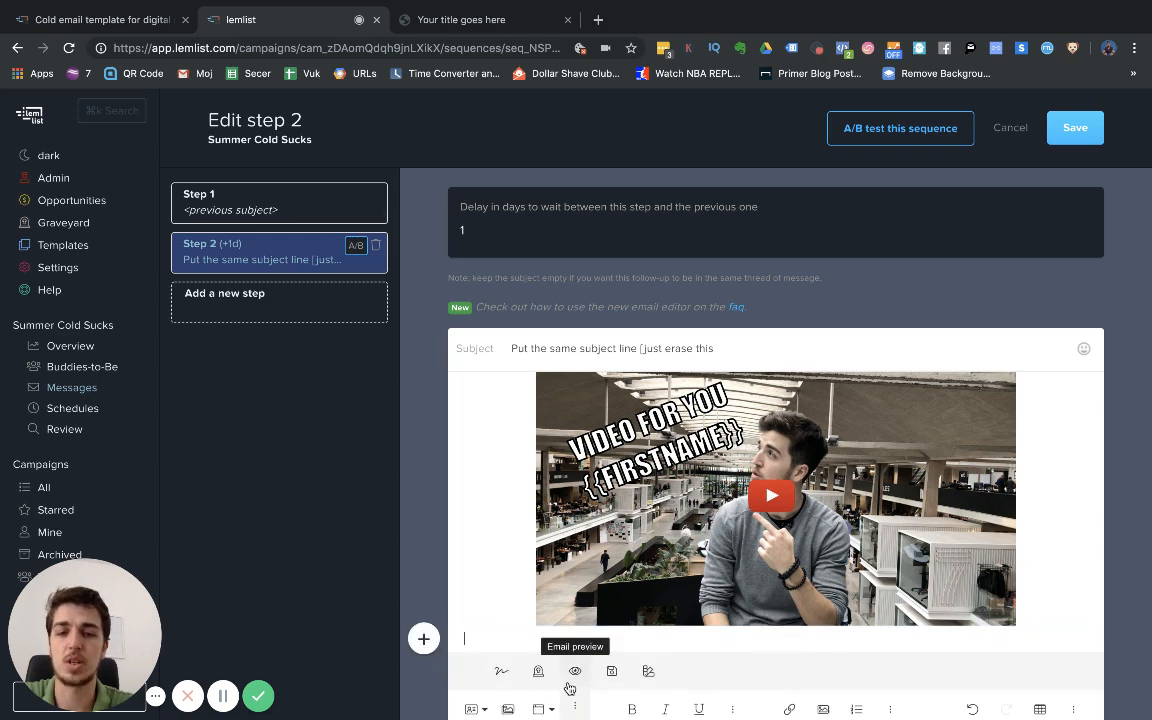
scroll(580, 655, down, 1)
click(575, 643)
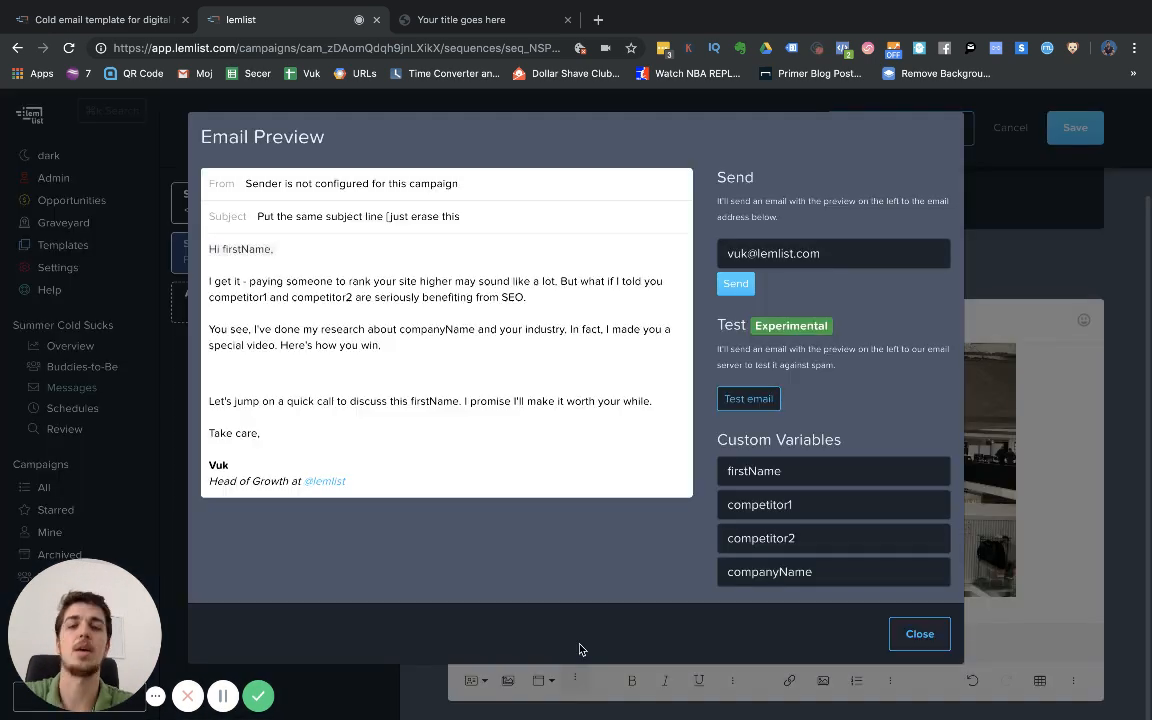
Test the video thumbnail's link from the email preview, check the landing page down to its scheduling calendar, and return to the preview
scroll(487, 403, down, 1)
click(487, 403)
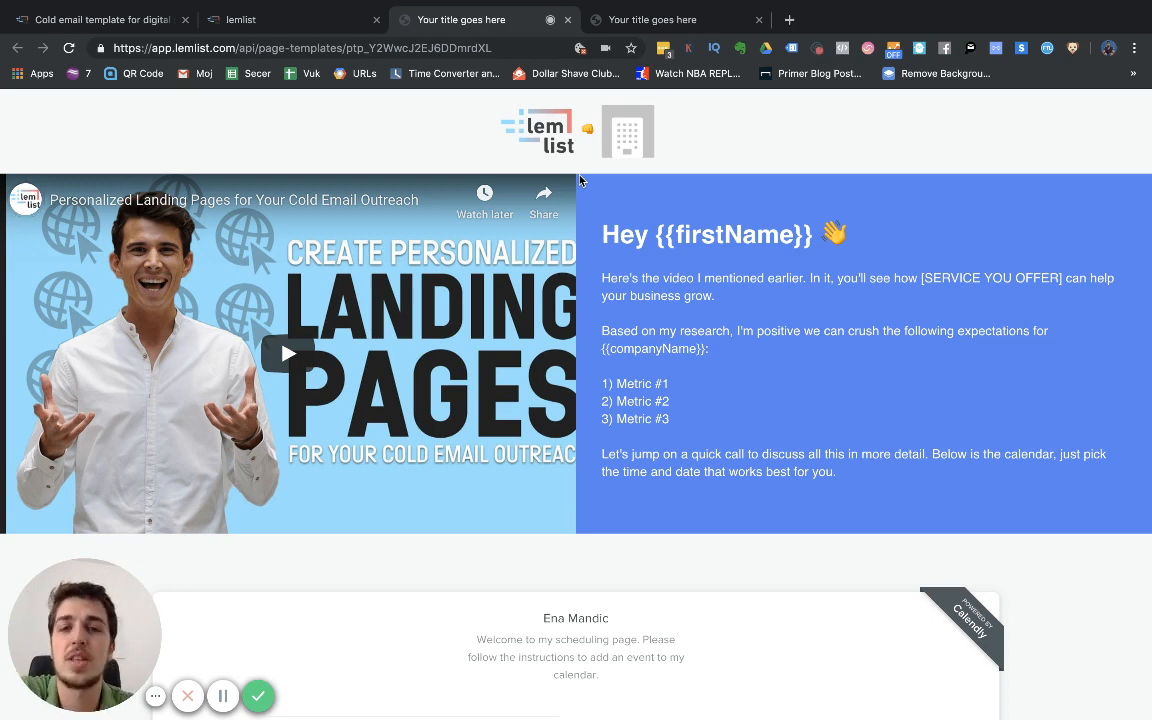
scroll(599, 430, down, 4)
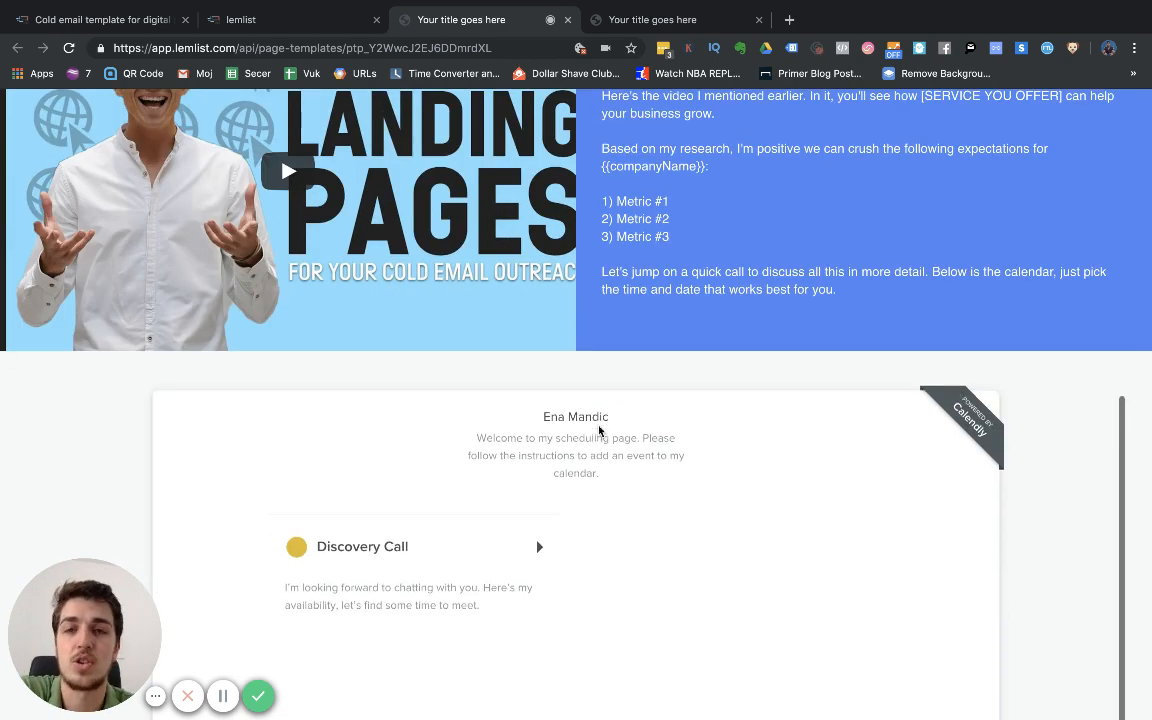
click(318, 22)
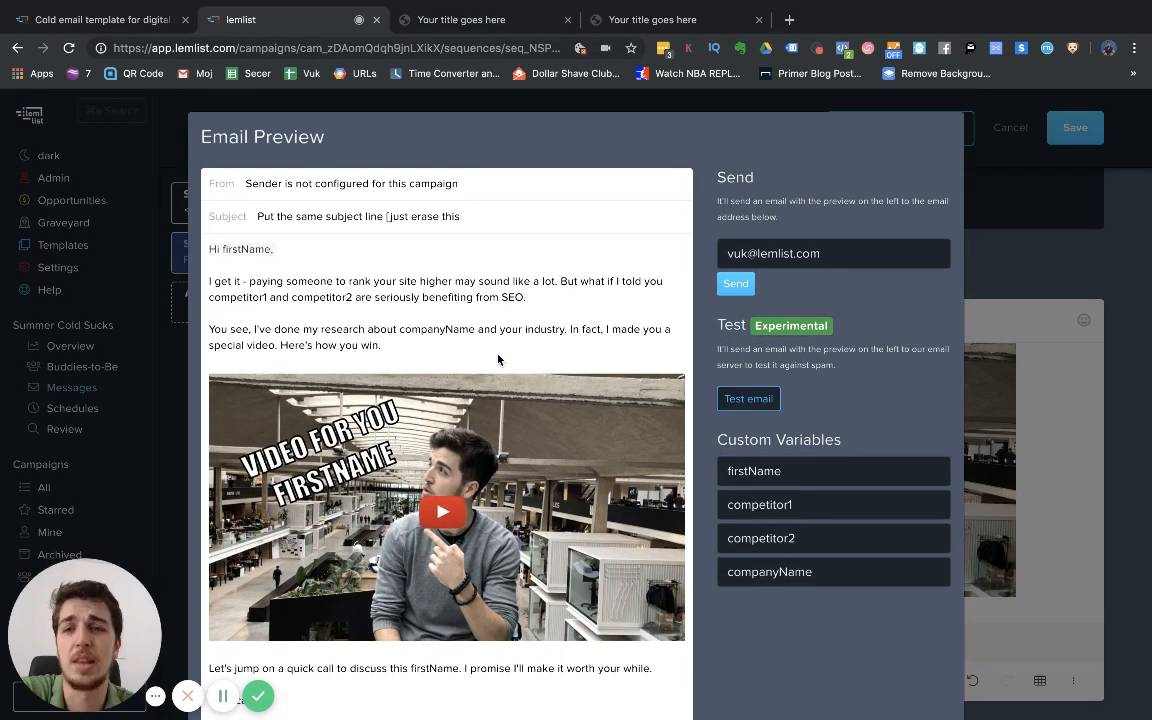
scroll(498, 360, down, 2)
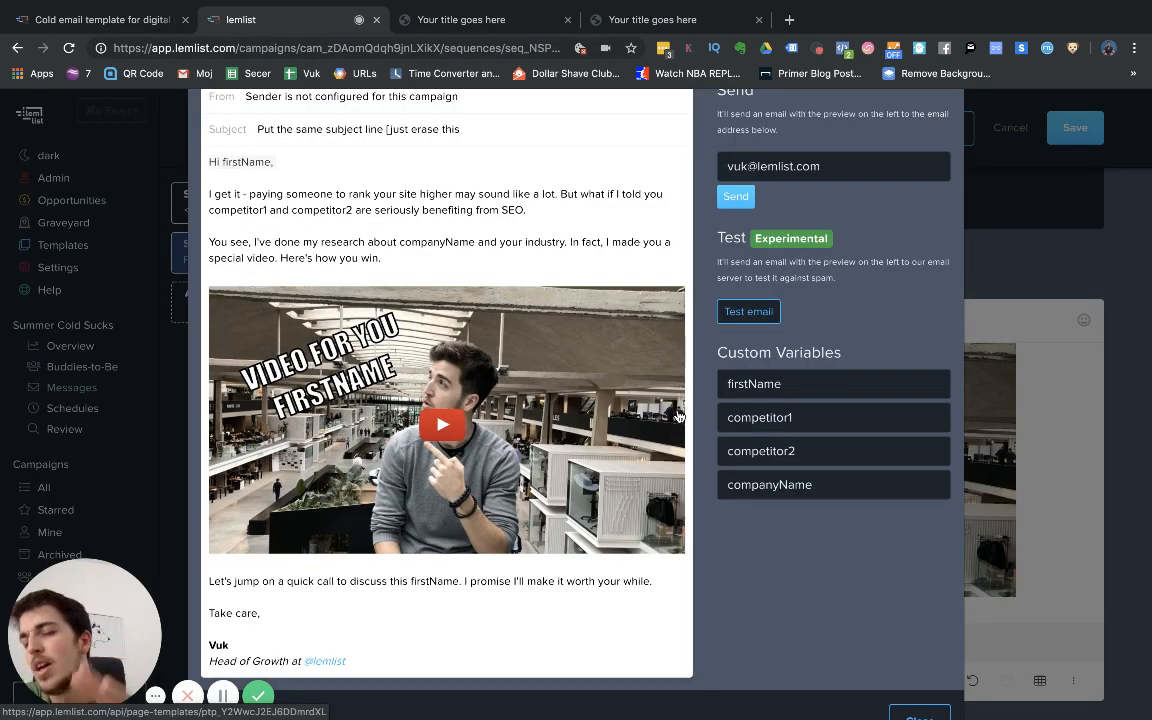